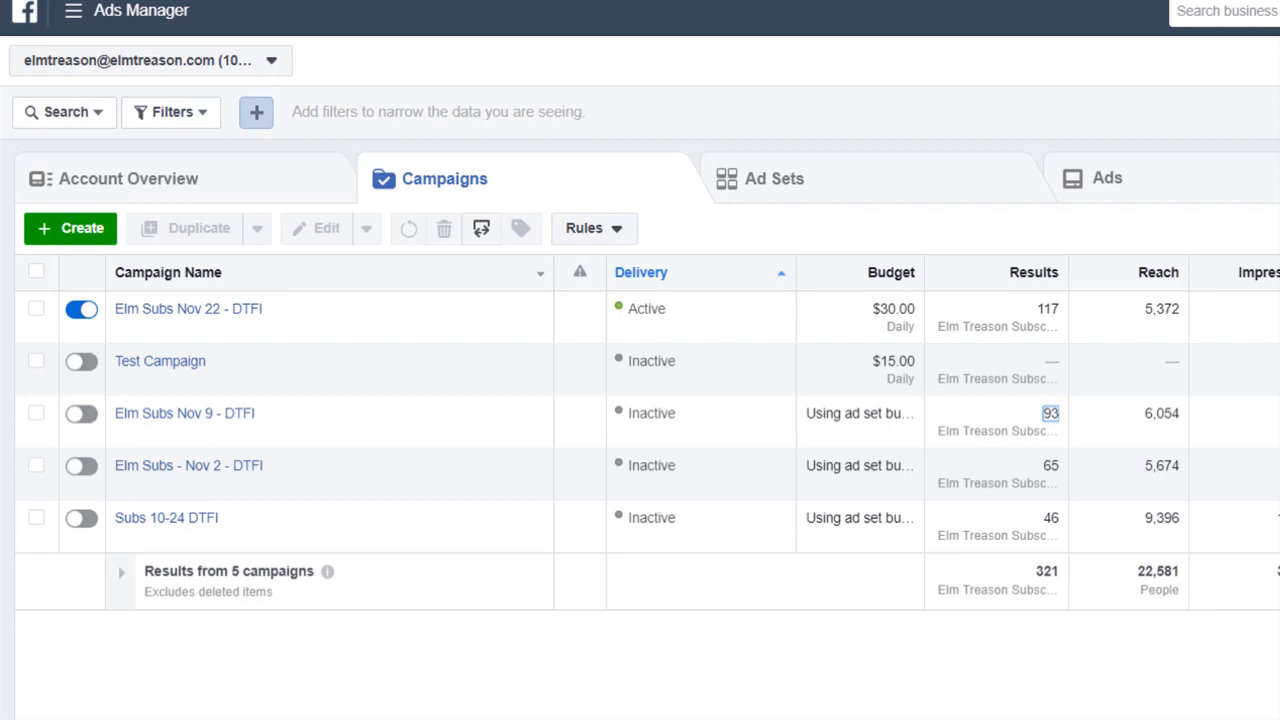
Open Custom Conversions in Events Manager from the main navigation menu
{"action": "left_click", "coordinate": [86, 26]}
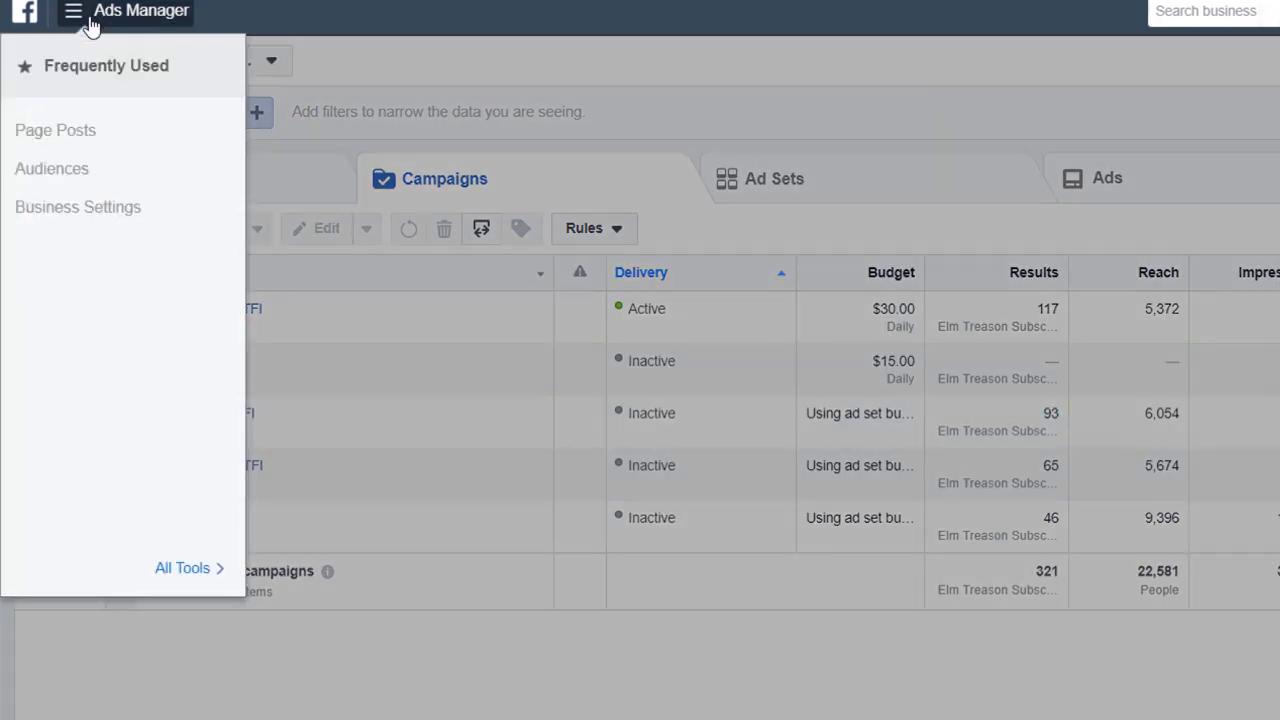
{"action": "mouse_move", "coordinate": [212, 598]}
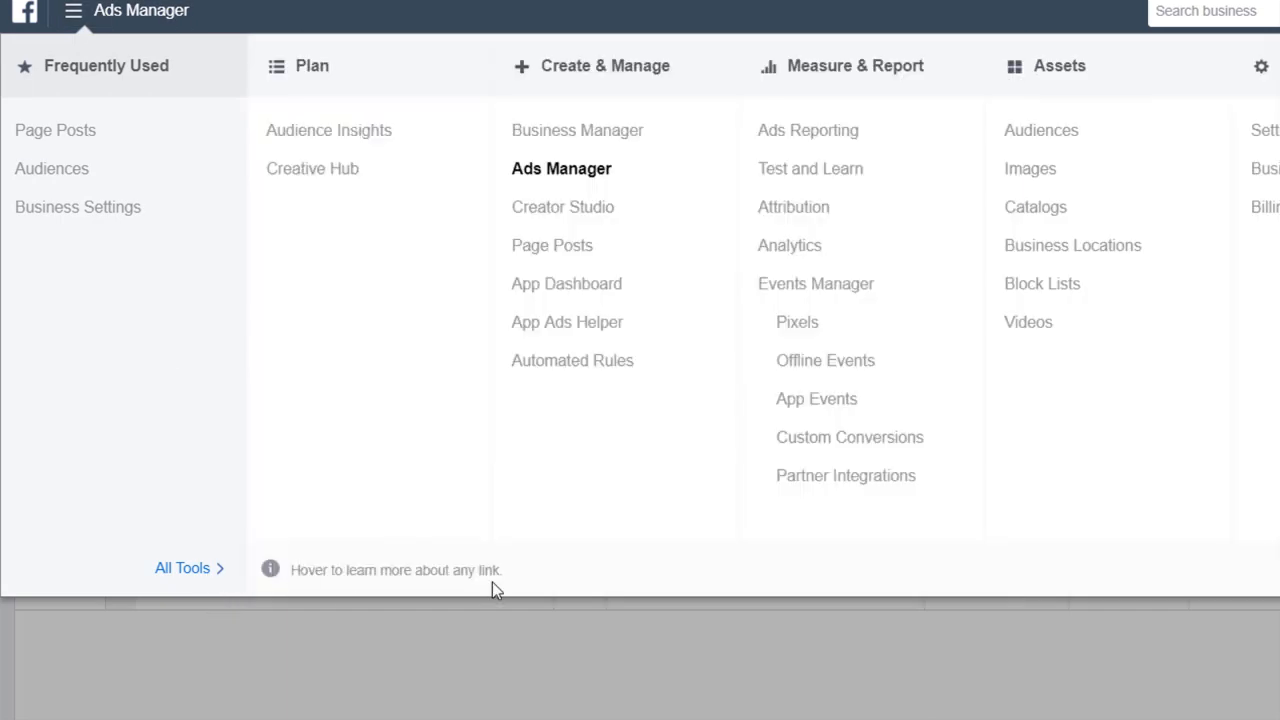
{"action": "left_click", "coordinate": [855, 442]}
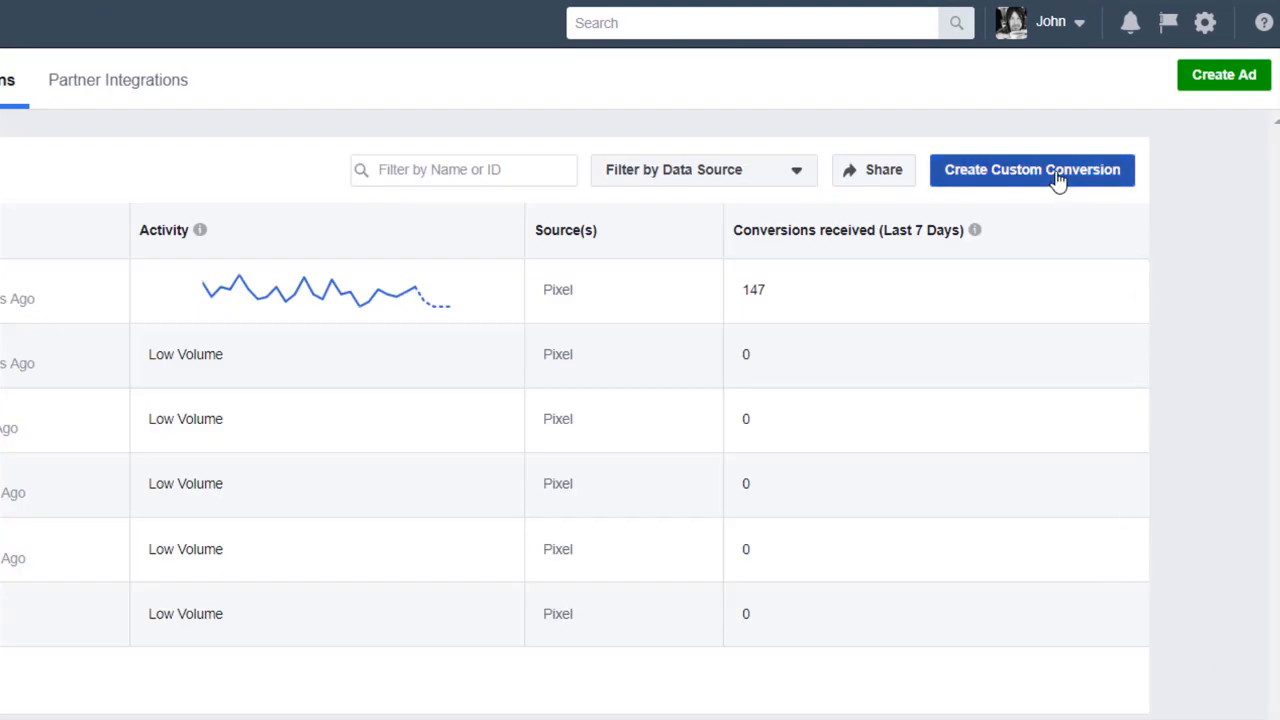
{"action": "left_click", "coordinate": [1057, 178]}
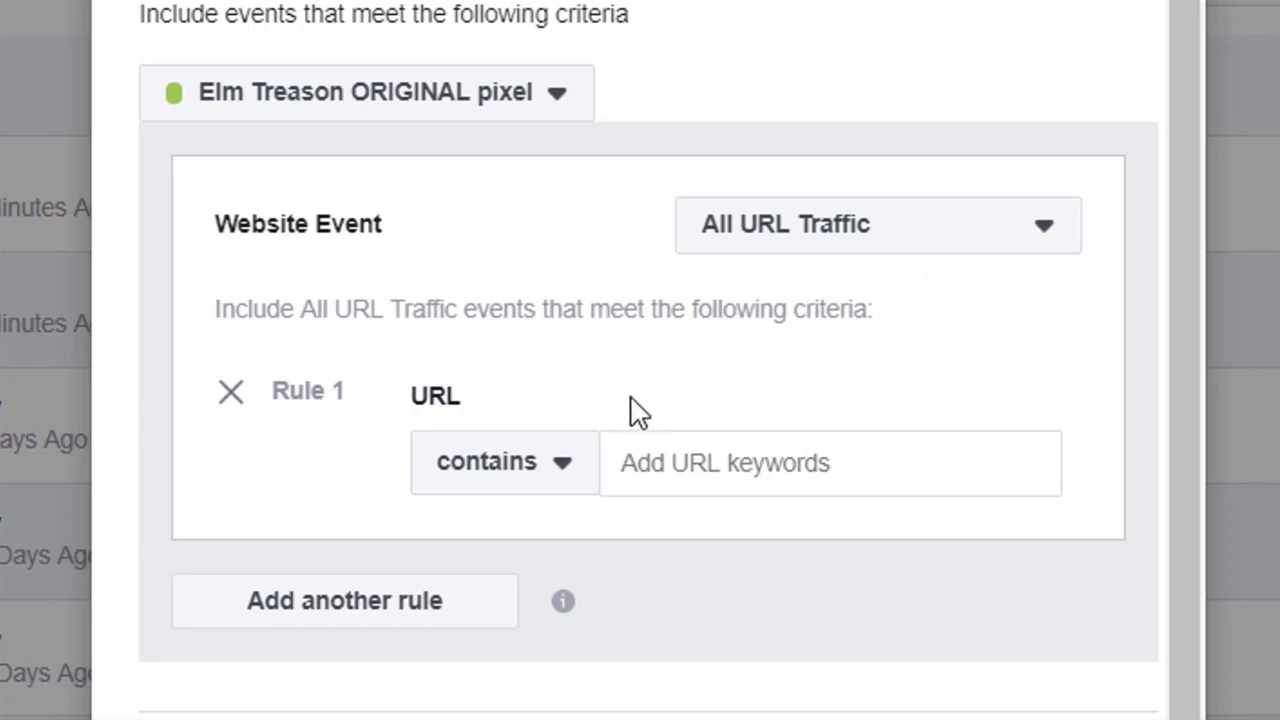
{"action": "left_click", "coordinate": [552, 472]}
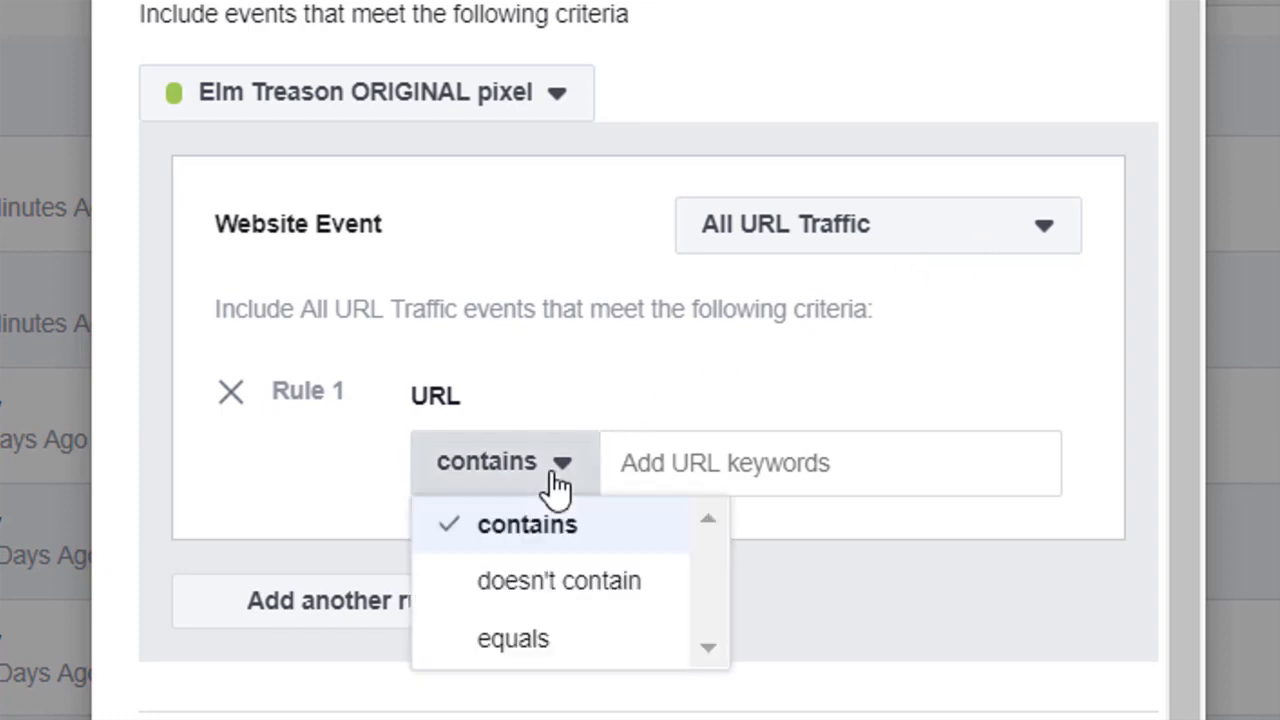
{"action": "left_click", "coordinate": [567, 655]}
{"action": "left_click", "coordinate": [730, 465]}
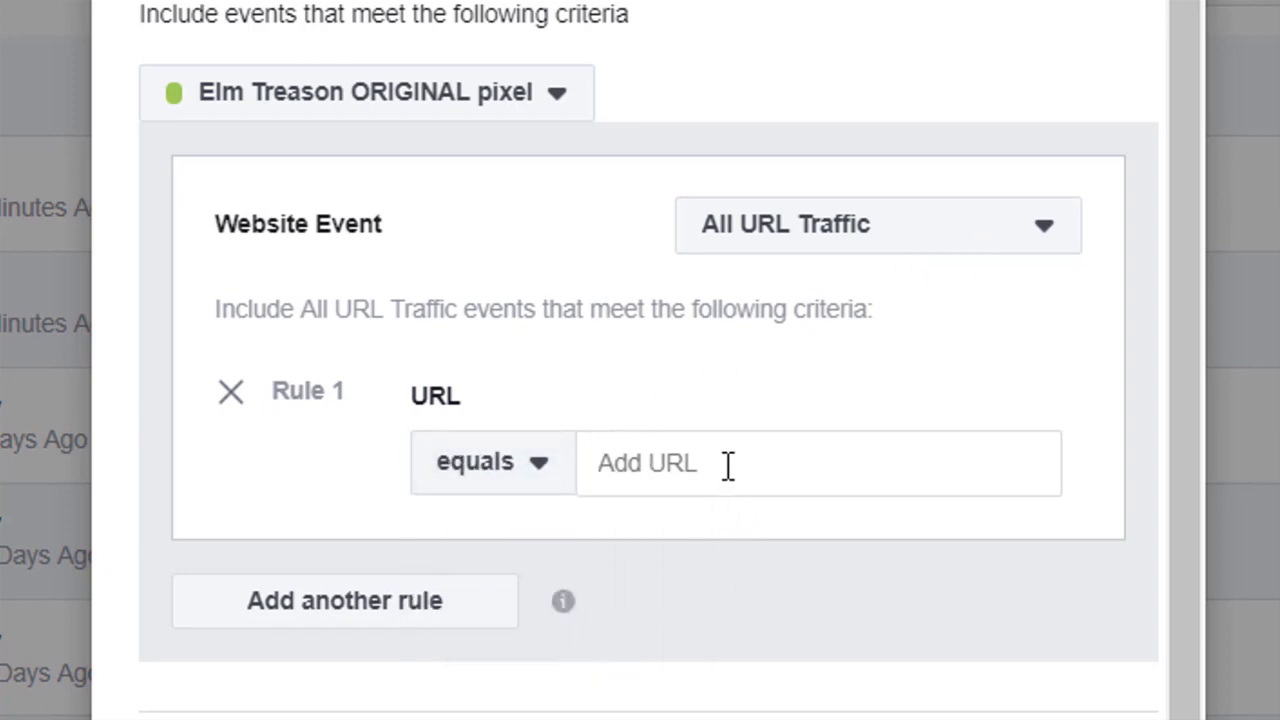
{"action": "type", "text": "http://www.elmtreasonmusic.com/"}
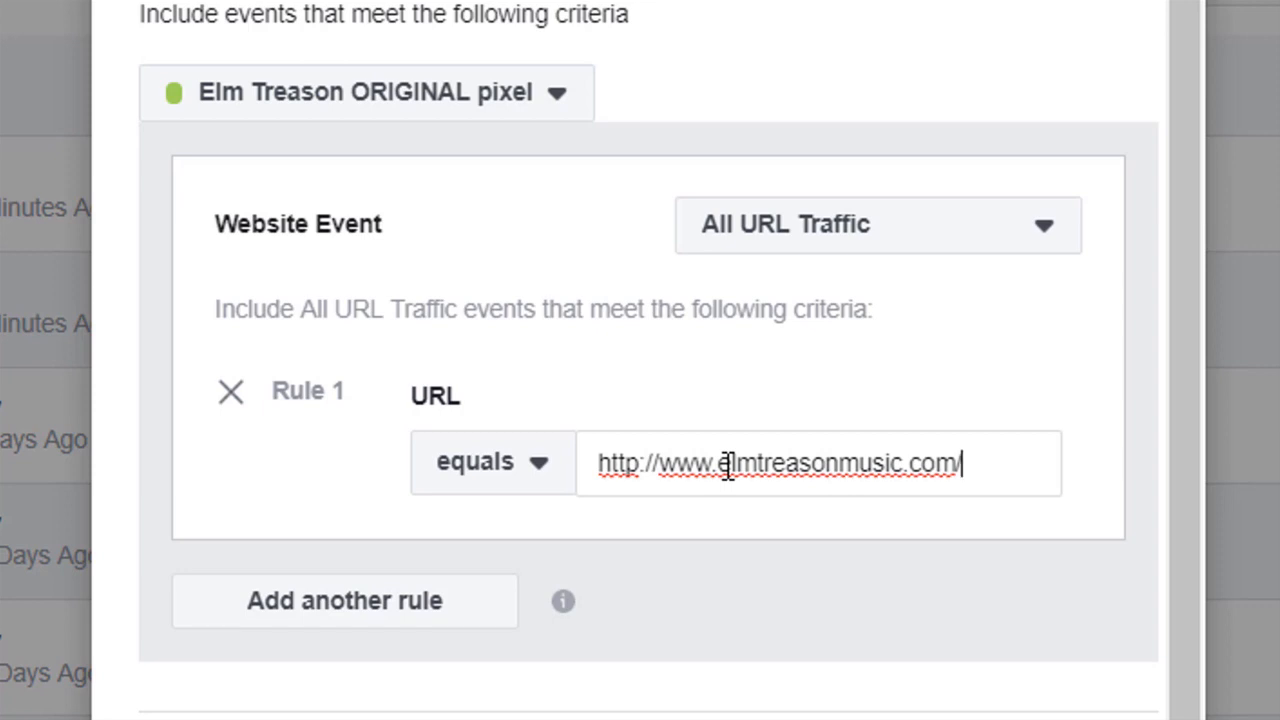
{"action": "type", "text": "alldone"}
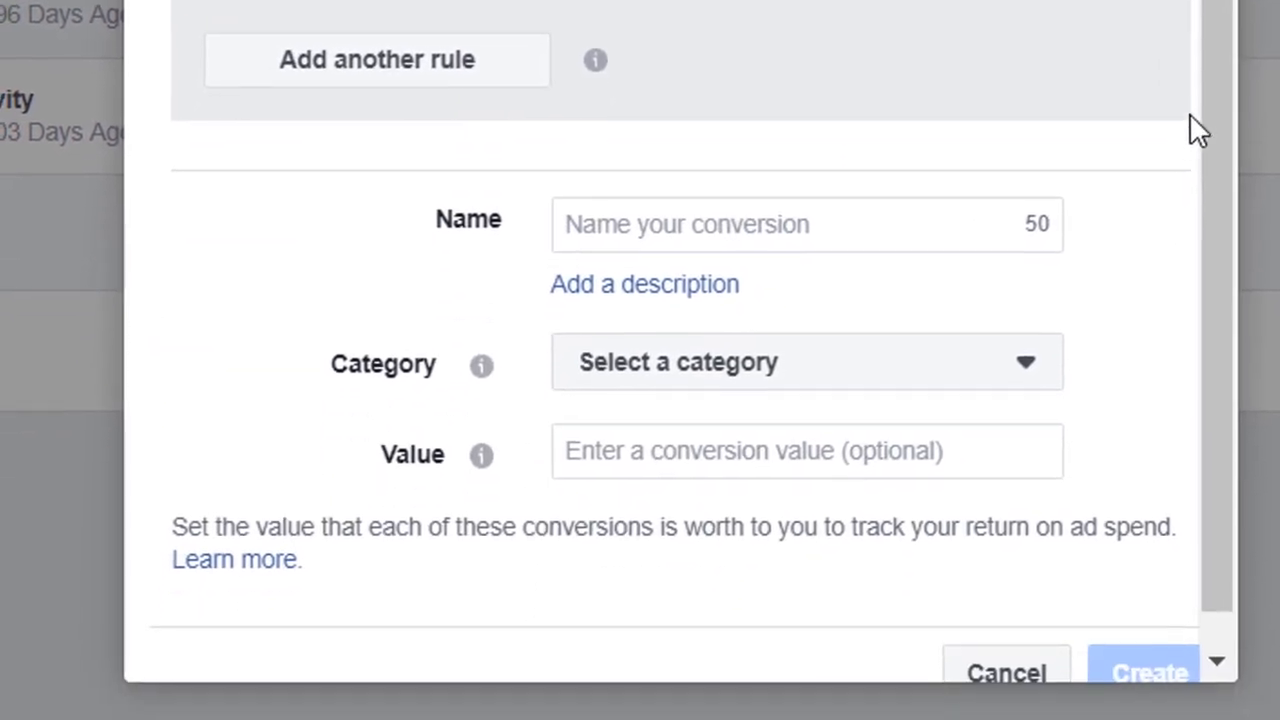
Name the custom conversion "Elm Treason Sub Test"
{"action": "left_click_drag", "start_coordinate": [1216, 132], "coordinate": [1217, 172]}
{"action": "left_click", "coordinate": [725, 180]}
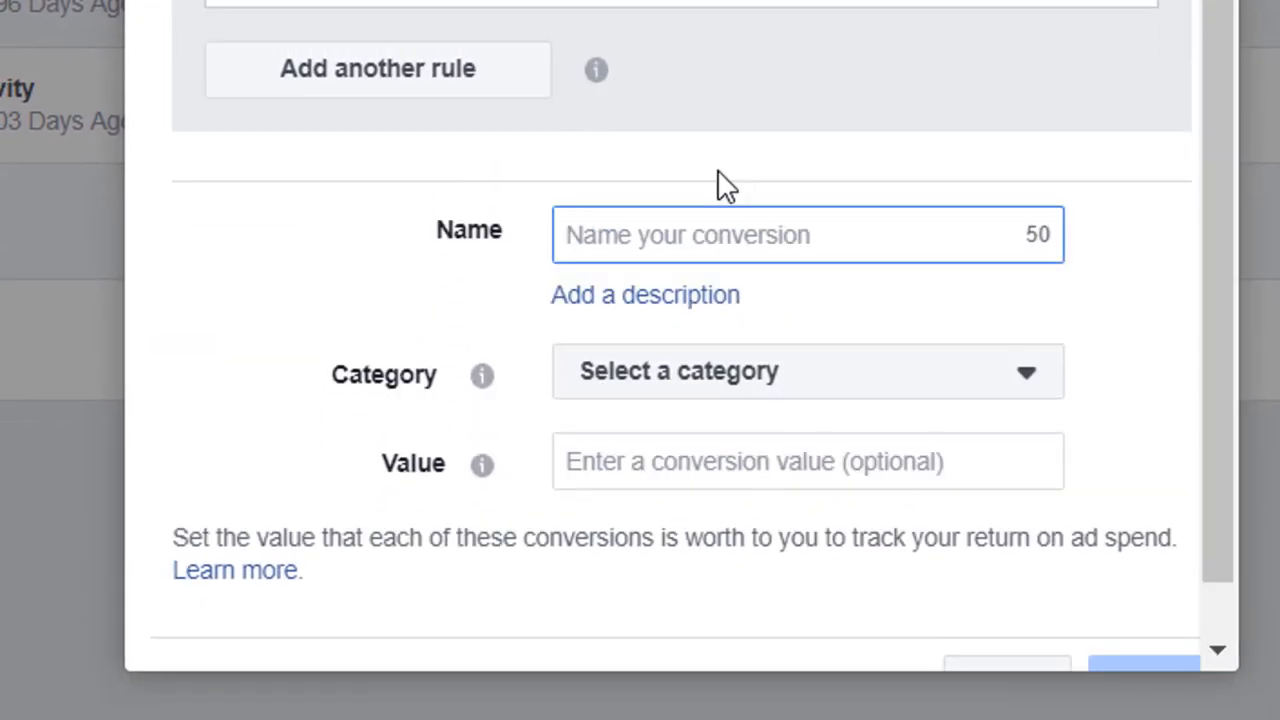
{"action": "type", "text": "Elm Treaso"}
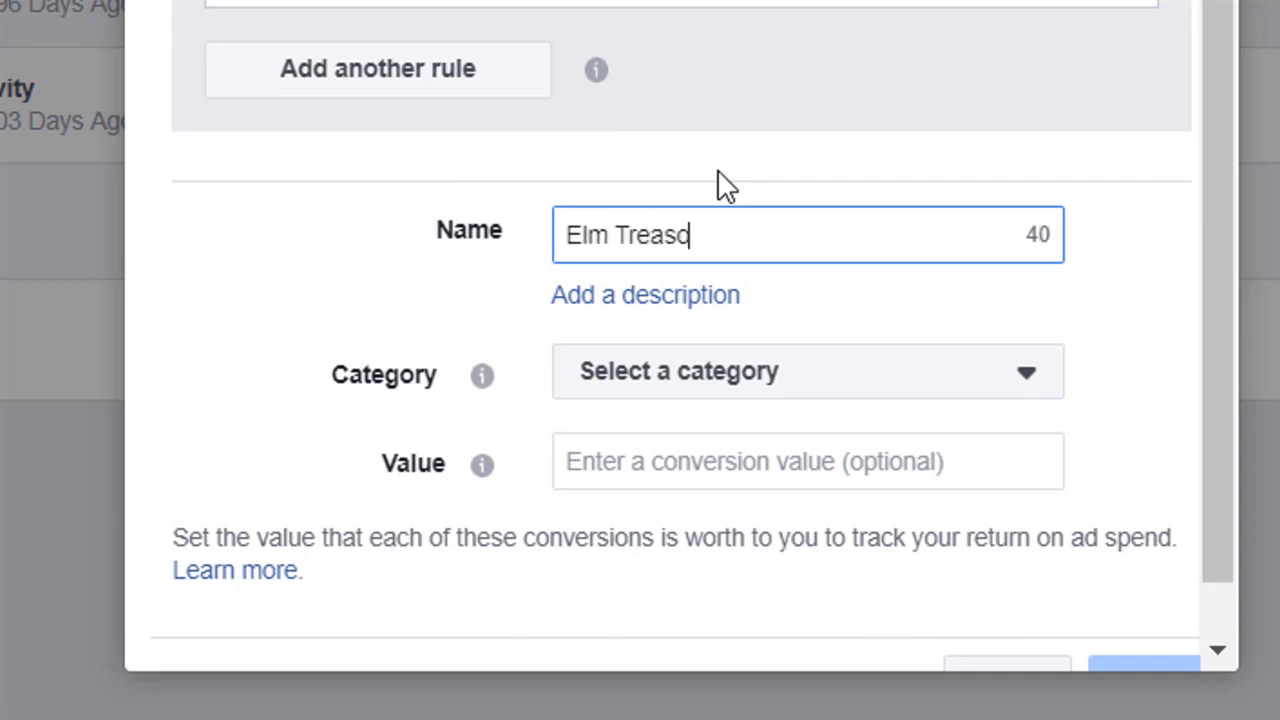
{"action": "type", "text": "n Sub "}
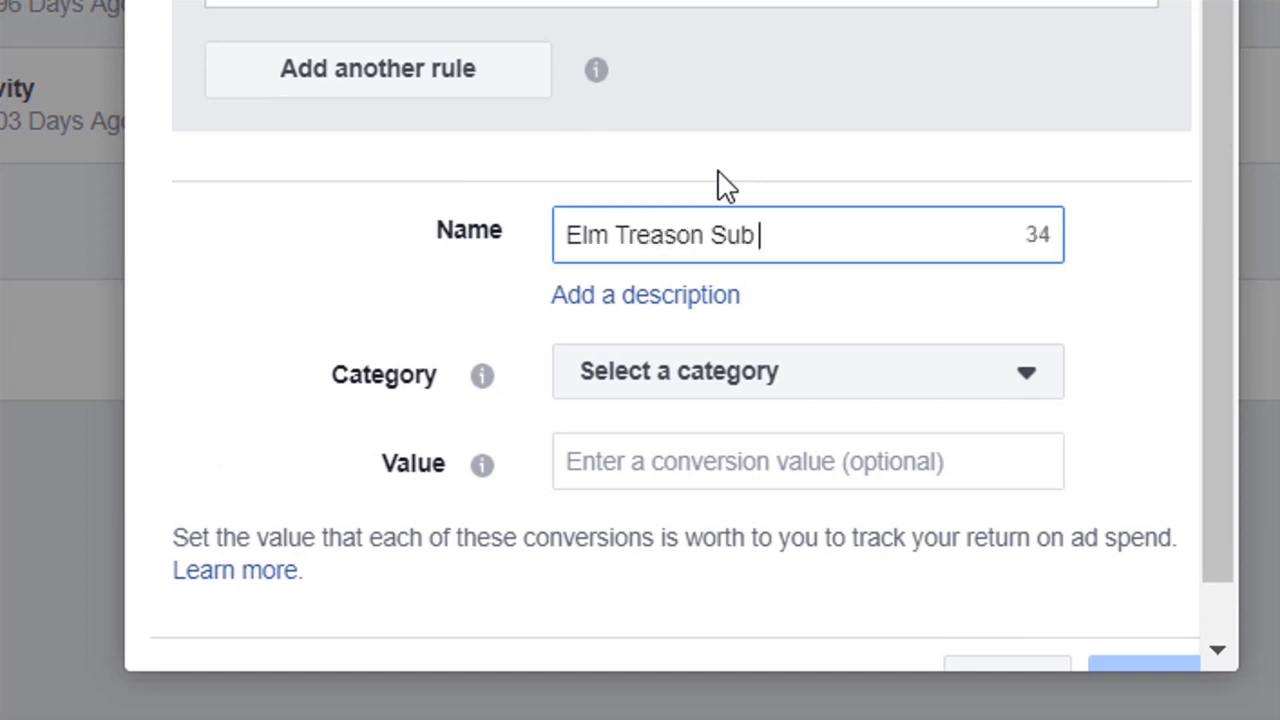
{"action": "type", "text": "Test"}
Set the conversion category to Lead and create the custom conversion
{"action": "left_click", "coordinate": [733, 392]}
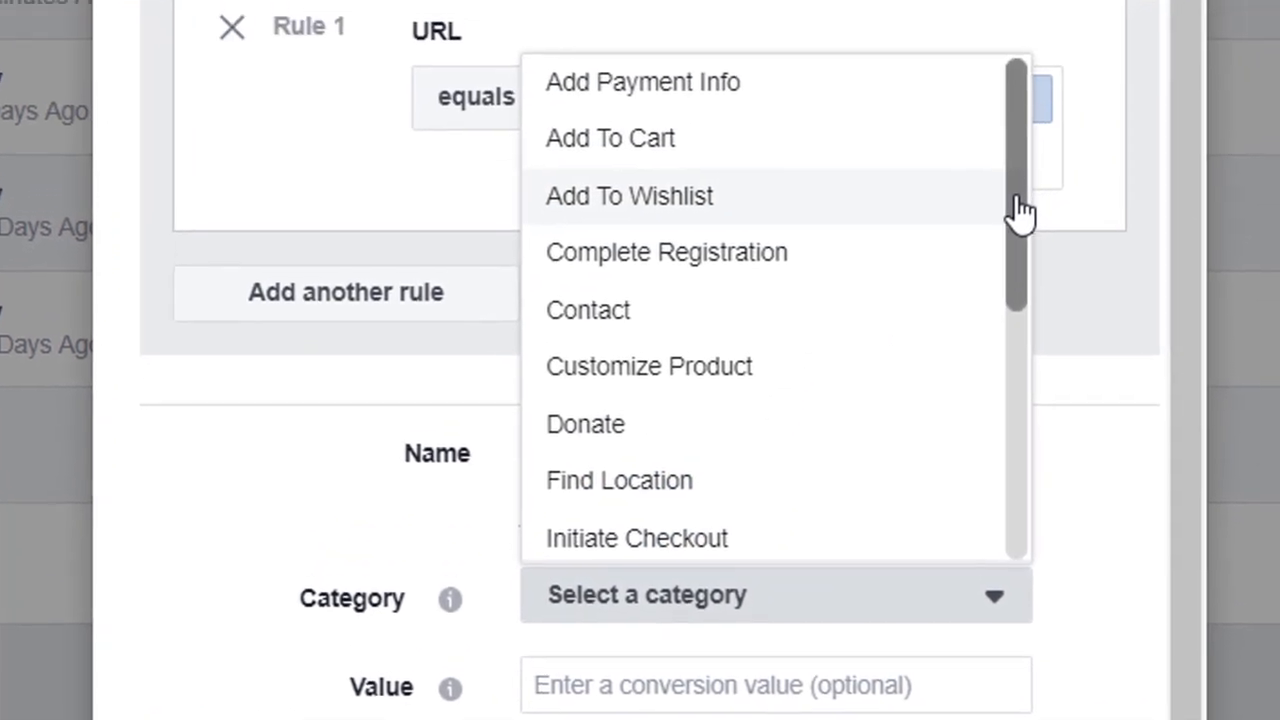
{"action": "left_click_drag", "start_coordinate": [1020, 212], "coordinate": [1006, 306]}
{"action": "left_click", "coordinate": [577, 410]}
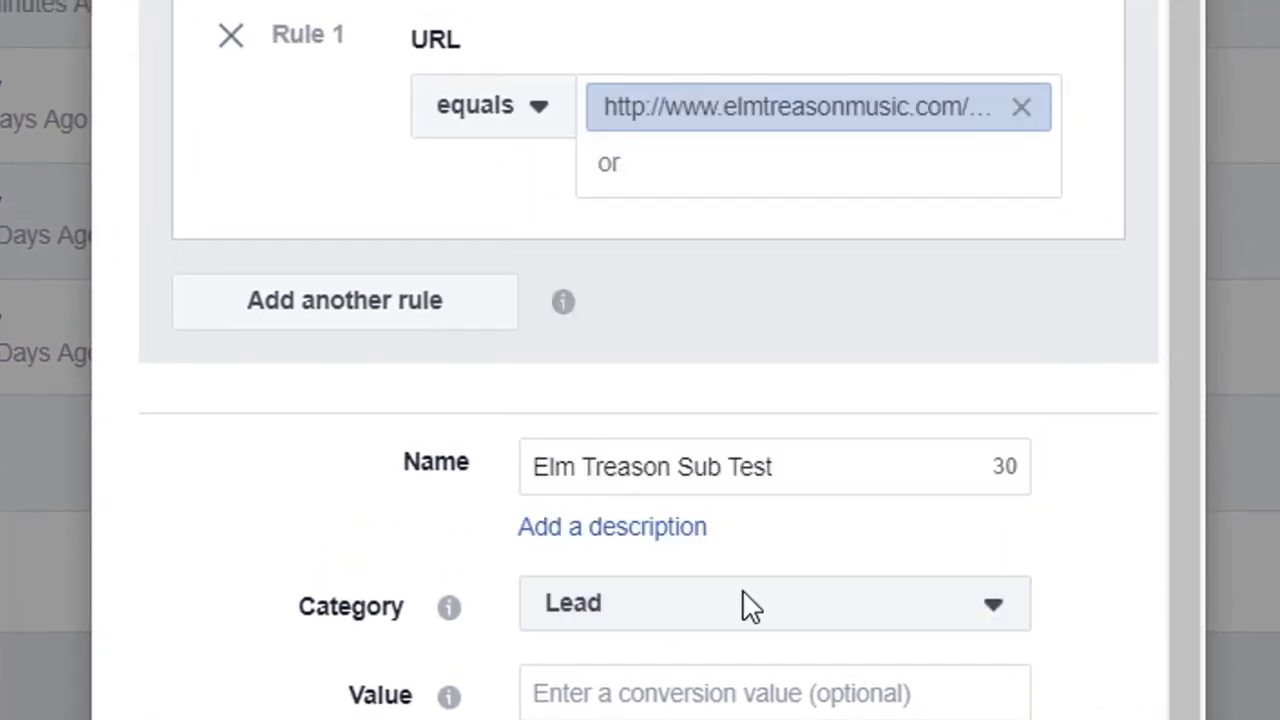
{"action": "scroll", "coordinate": [1197, 574], "scroll_direction": "down", "scroll_amount": 1}
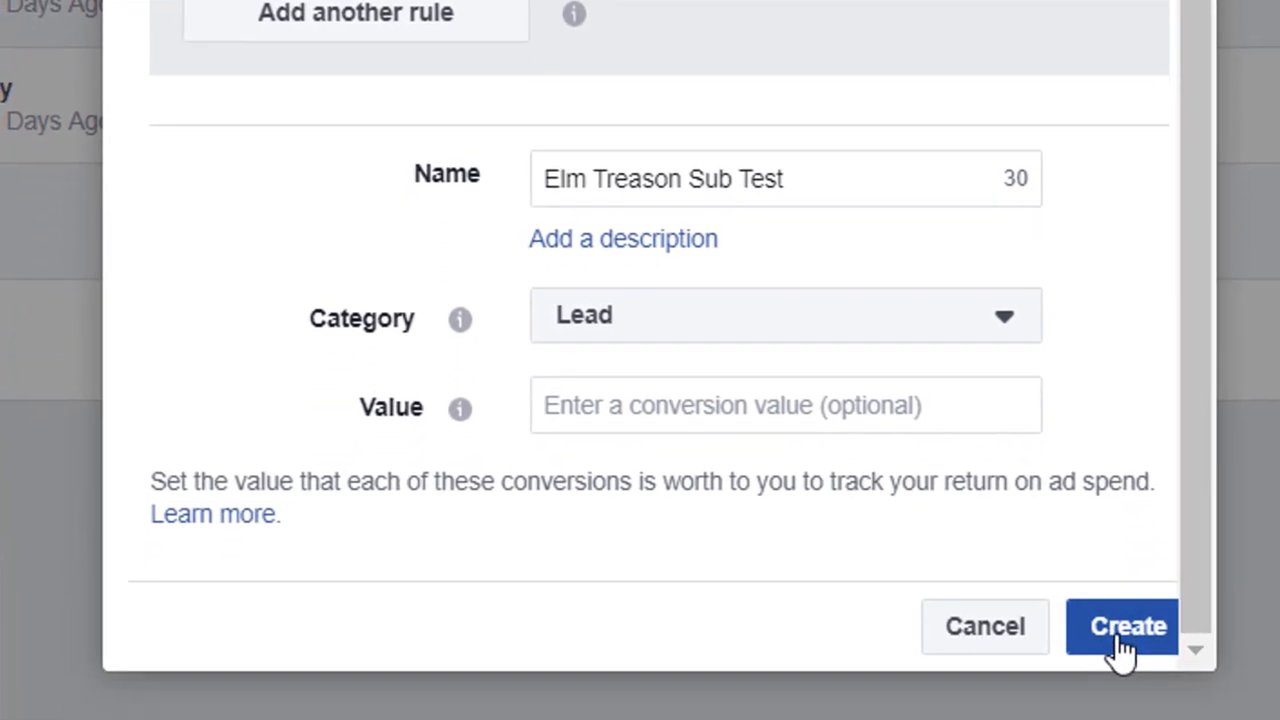
{"action": "left_click", "coordinate": [1122, 648]}
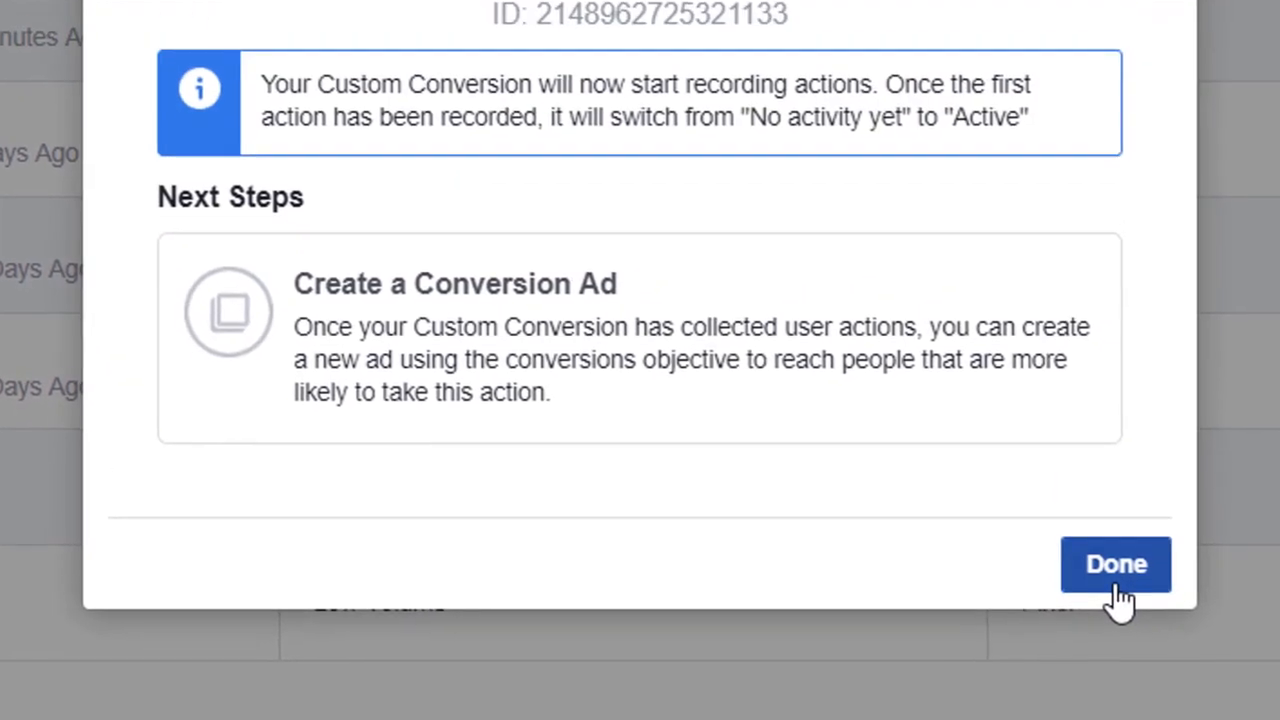
{"action": "left_click", "coordinate": [1116, 580]}
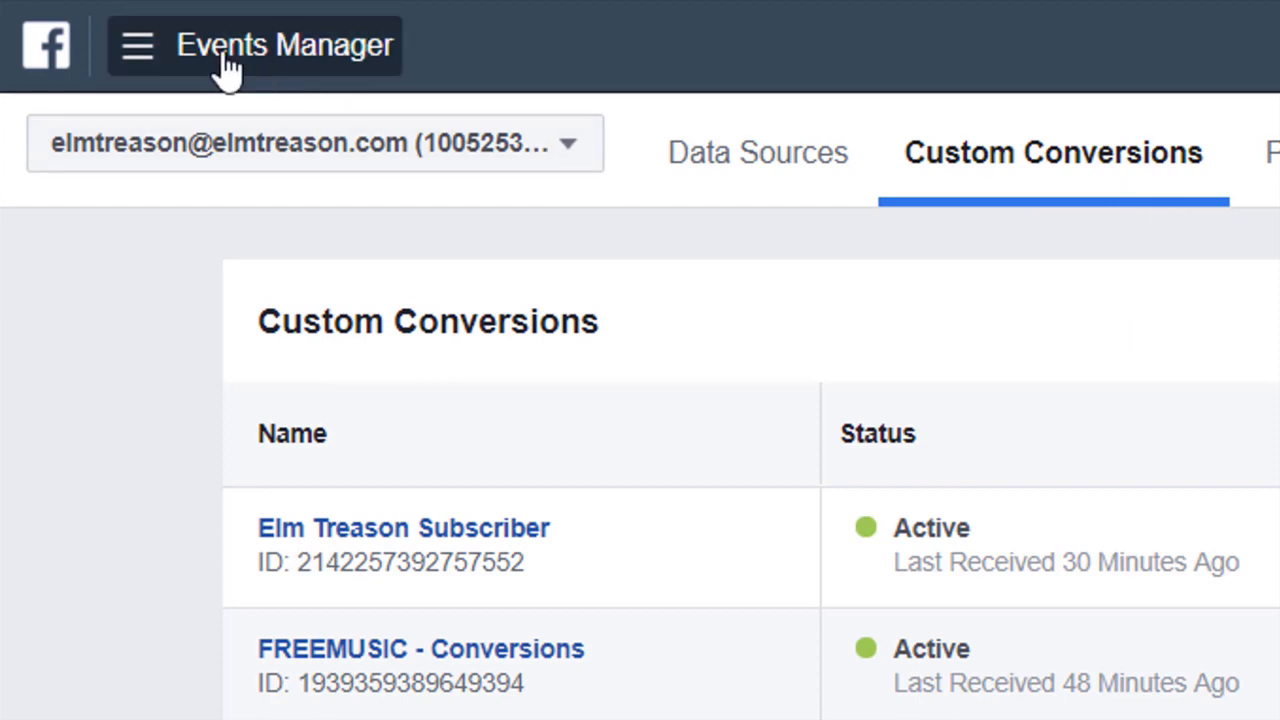
Return to Ads Manager and start creating a new campaign
{"action": "left_click", "coordinate": [140, 58]}
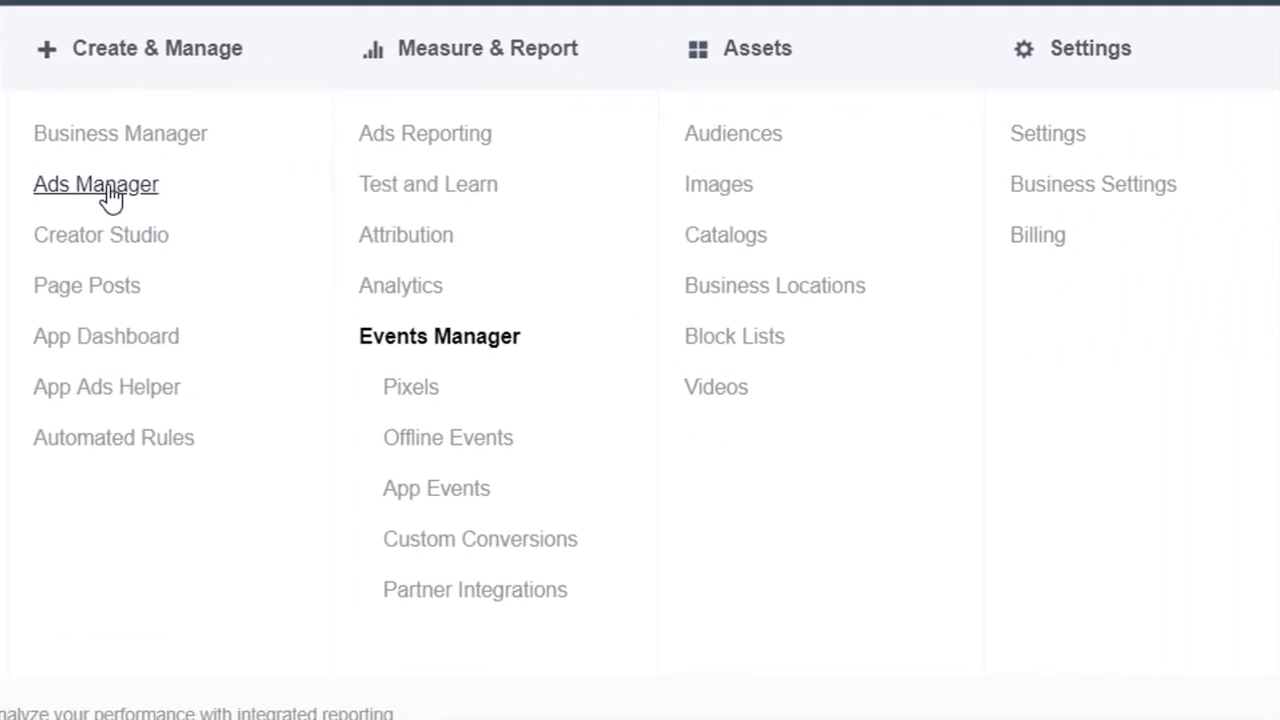
{"action": "left_click", "coordinate": [110, 196]}
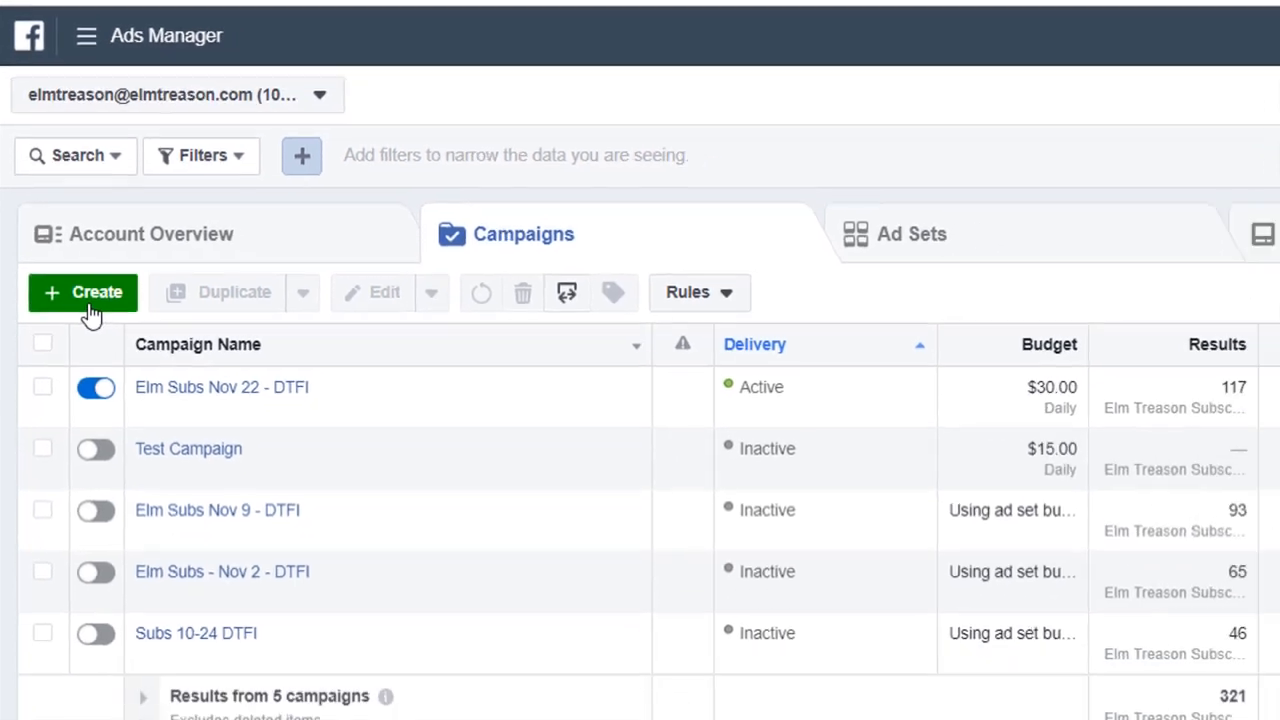
{"action": "left_click", "coordinate": [95, 335]}
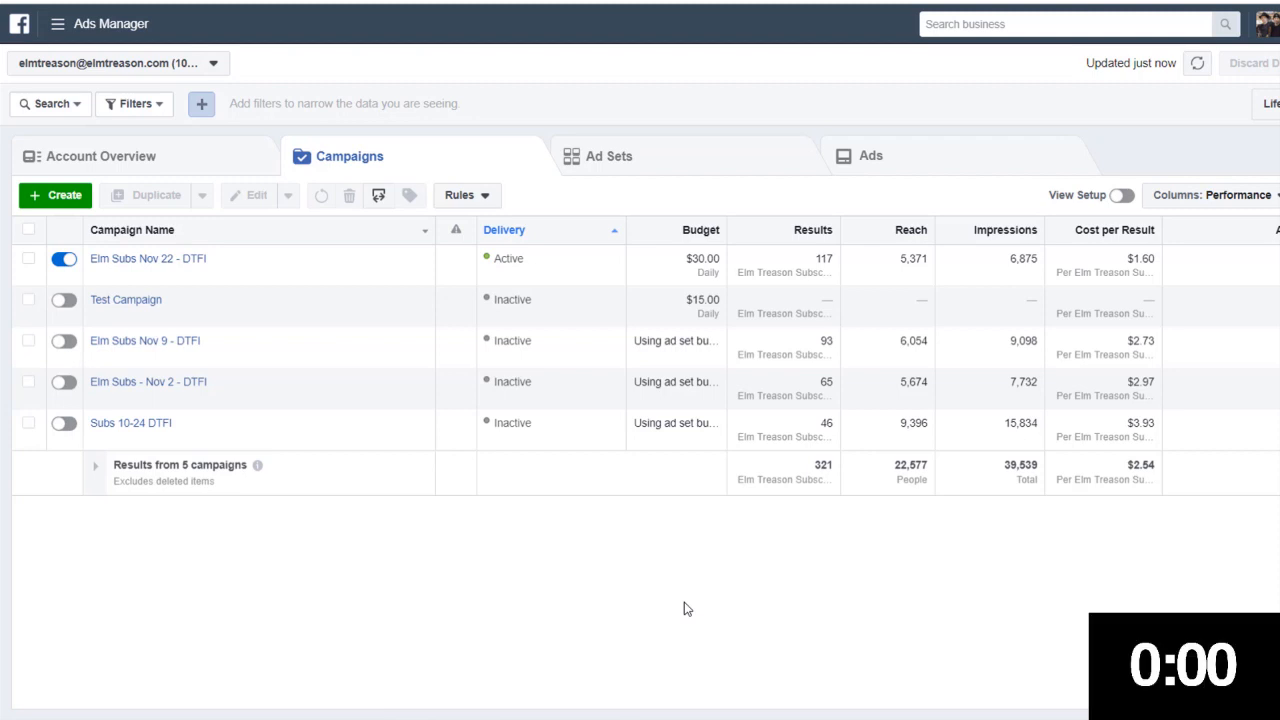
{"action": "left_click", "coordinate": [58, 208]}
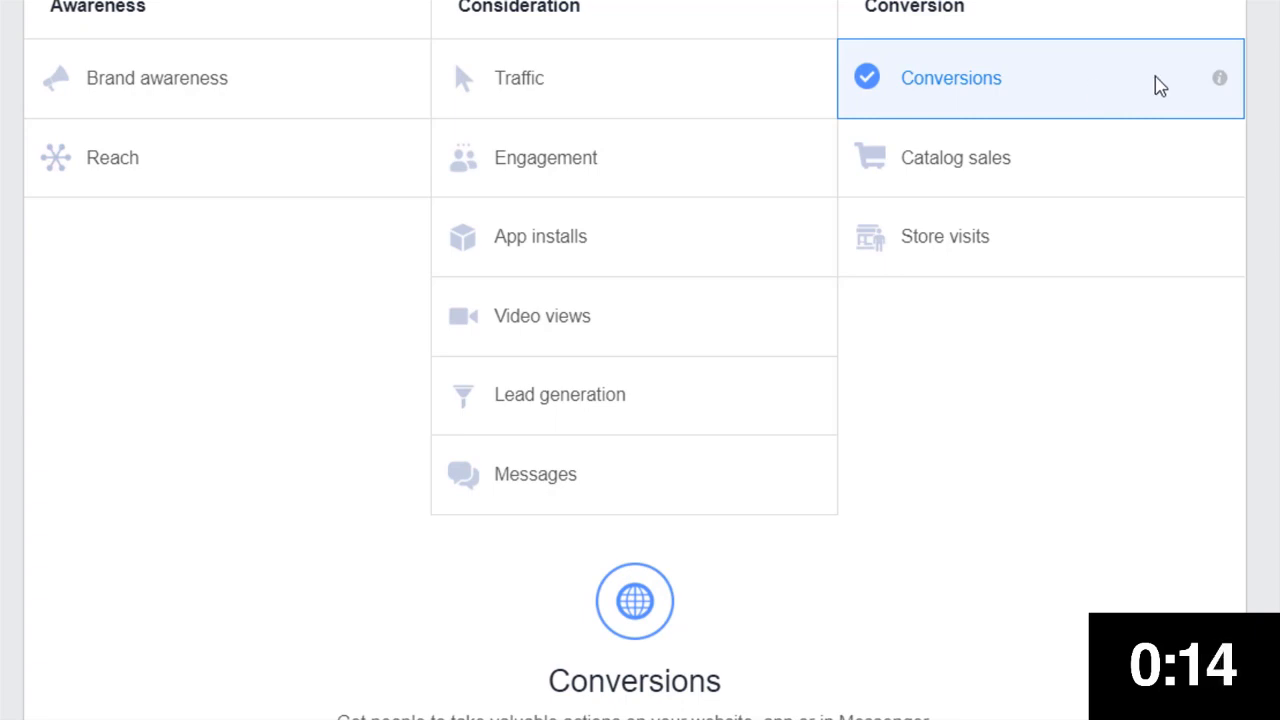
Name the Conversions campaign "Test Campaign"
{"action": "scroll", "coordinate": [594, 120], "scroll_direction": "down", "scroll_amount": 3}
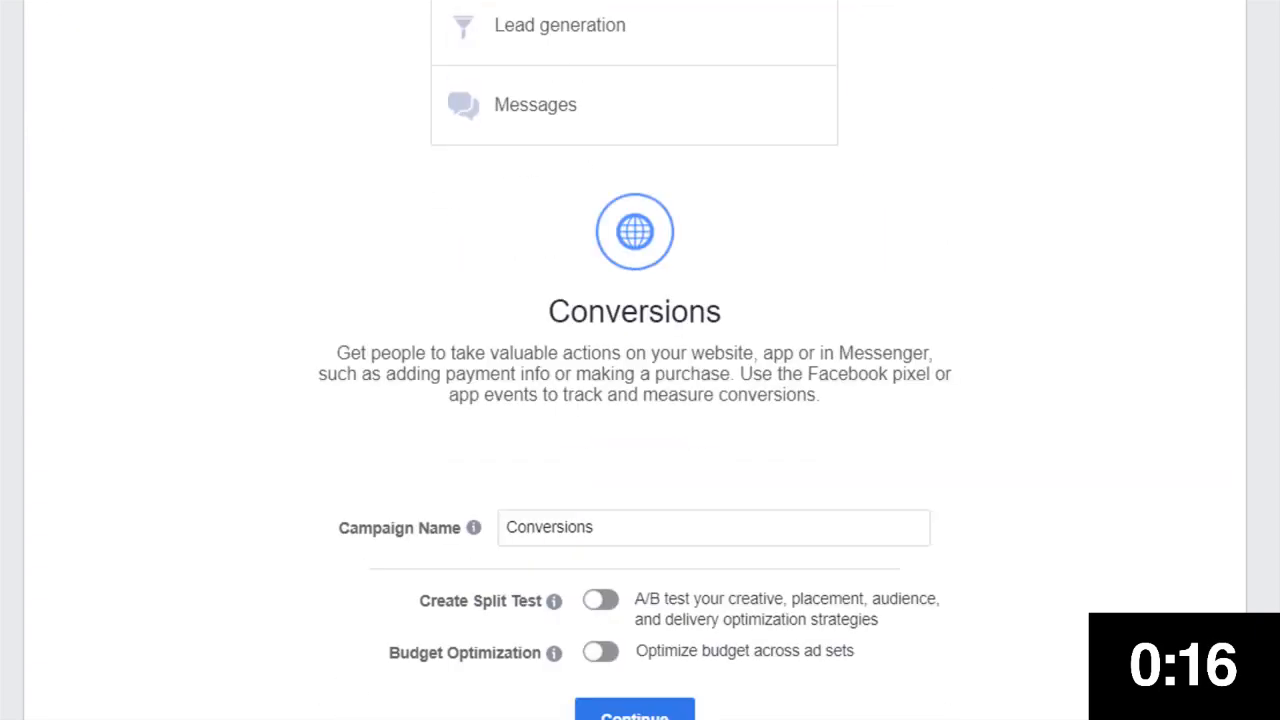
{"action": "scroll", "coordinate": [803, 400], "scroll_direction": "down", "scroll_amount": 2}
{"action": "left_click_drag", "start_coordinate": [691, 336], "coordinate": [457, 322]}
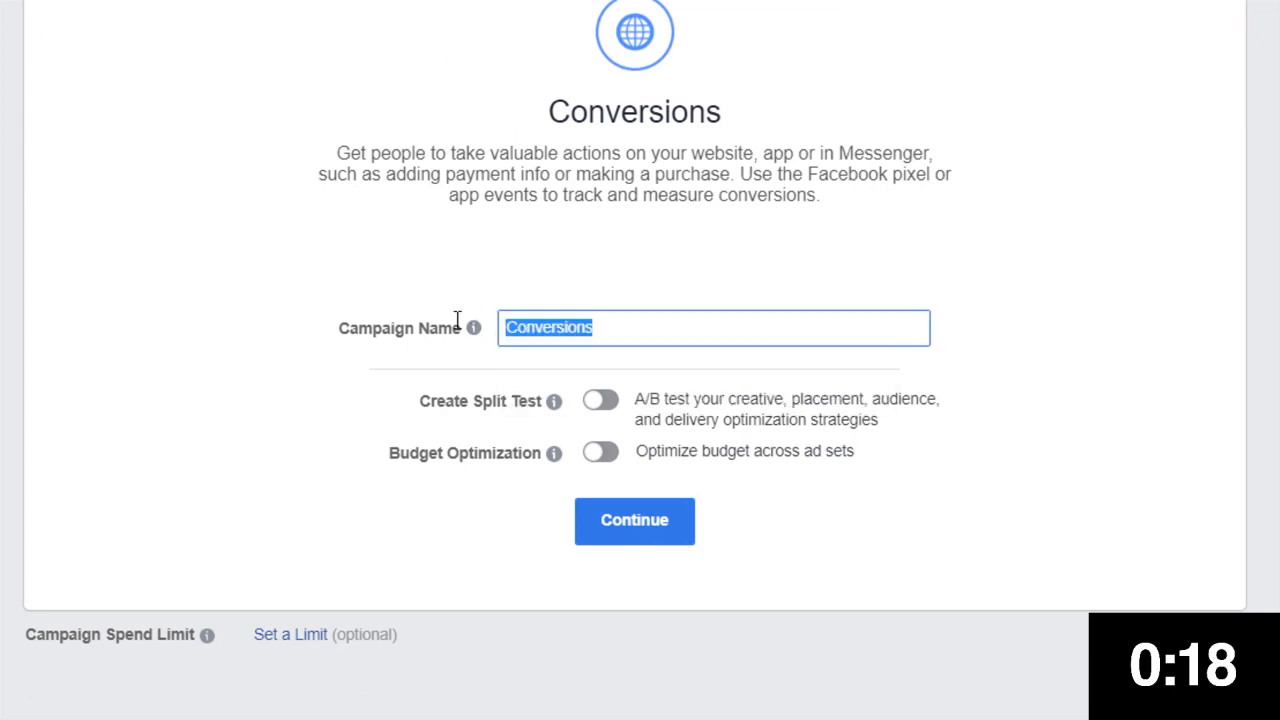
{"action": "type", "text": "Test C"}
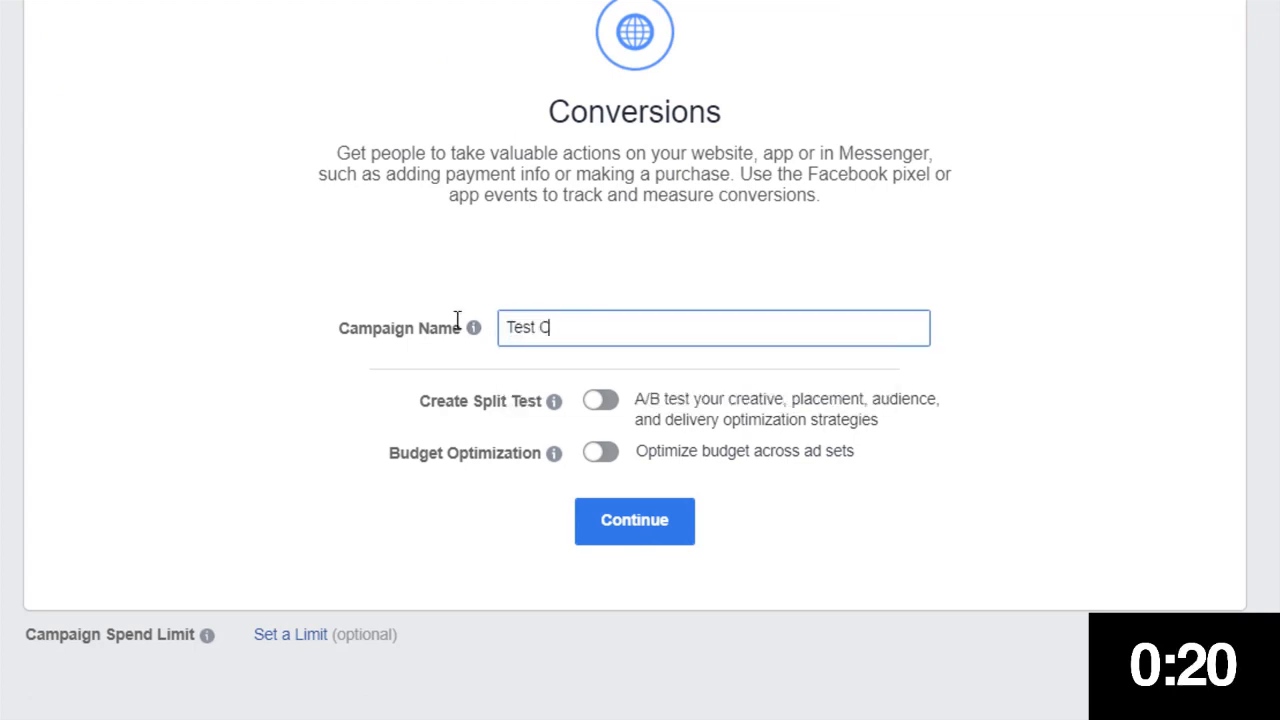
{"action": "type", "text": "ampaign"}
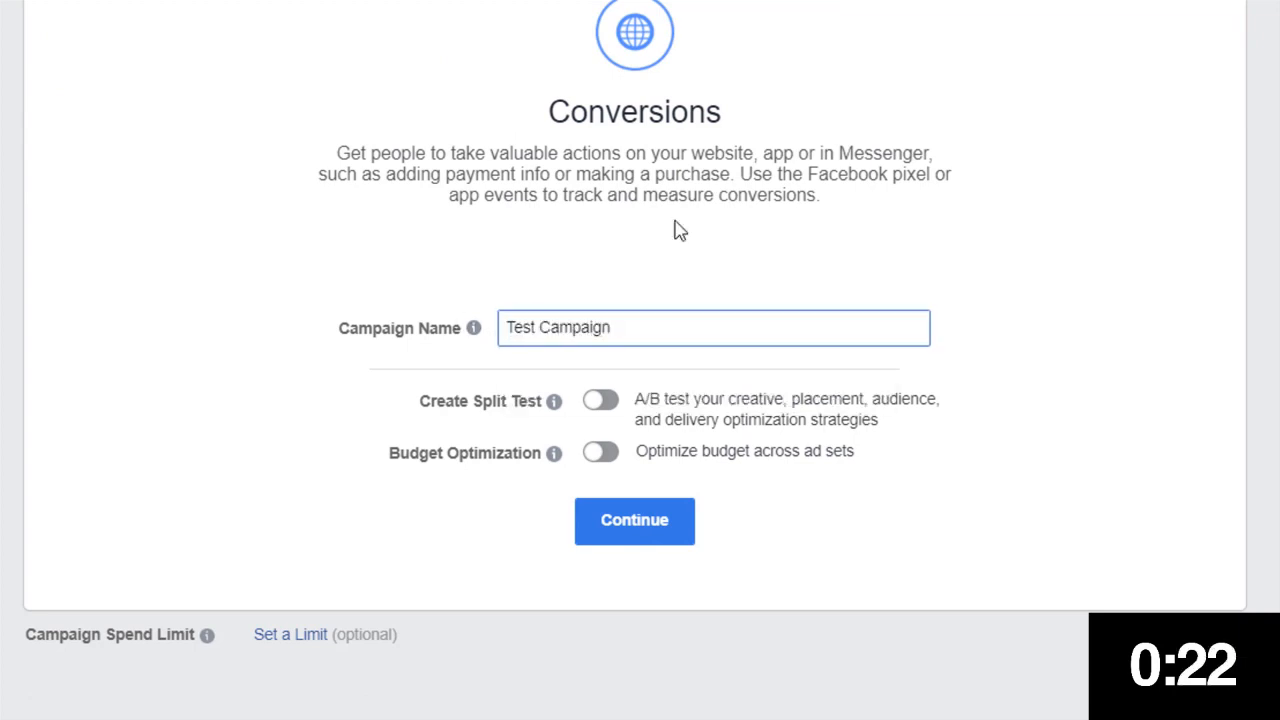
Turn on Budget Optimization and set the daily campaign budget to $15.00
{"action": "left_click", "coordinate": [600, 455]}
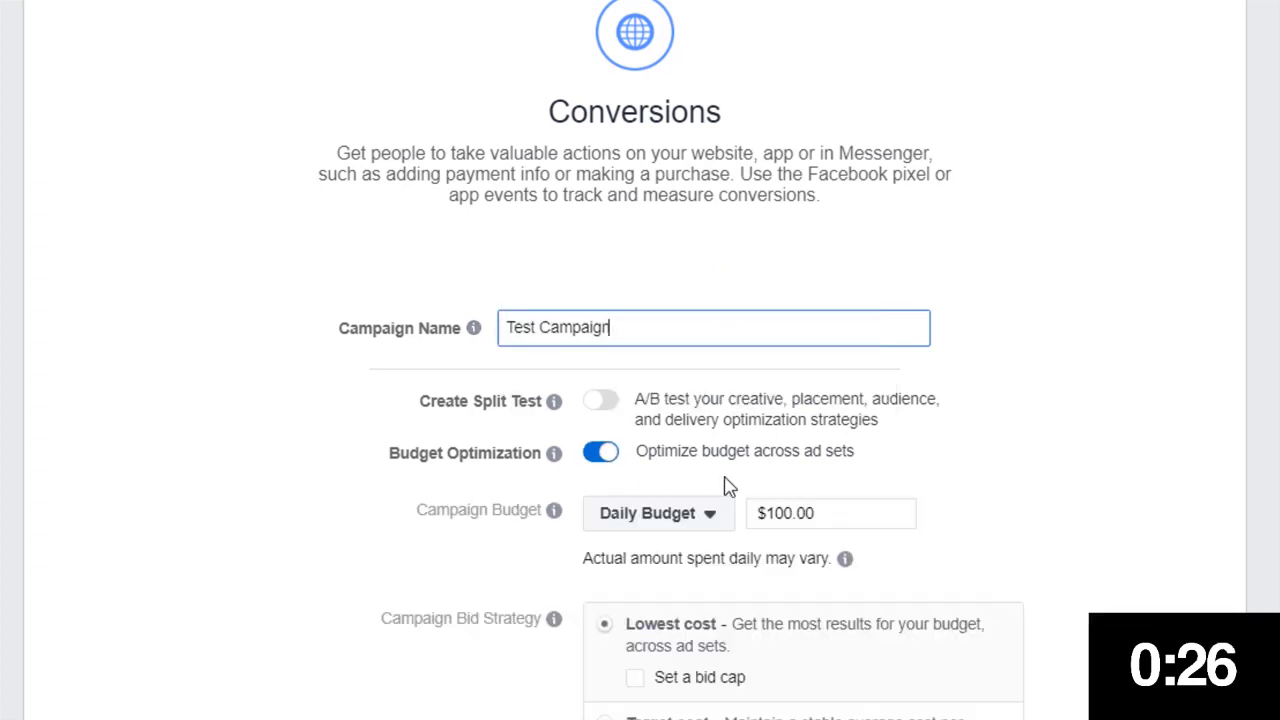
{"action": "left_click_drag", "start_coordinate": [791, 514], "coordinate": [770, 510]}
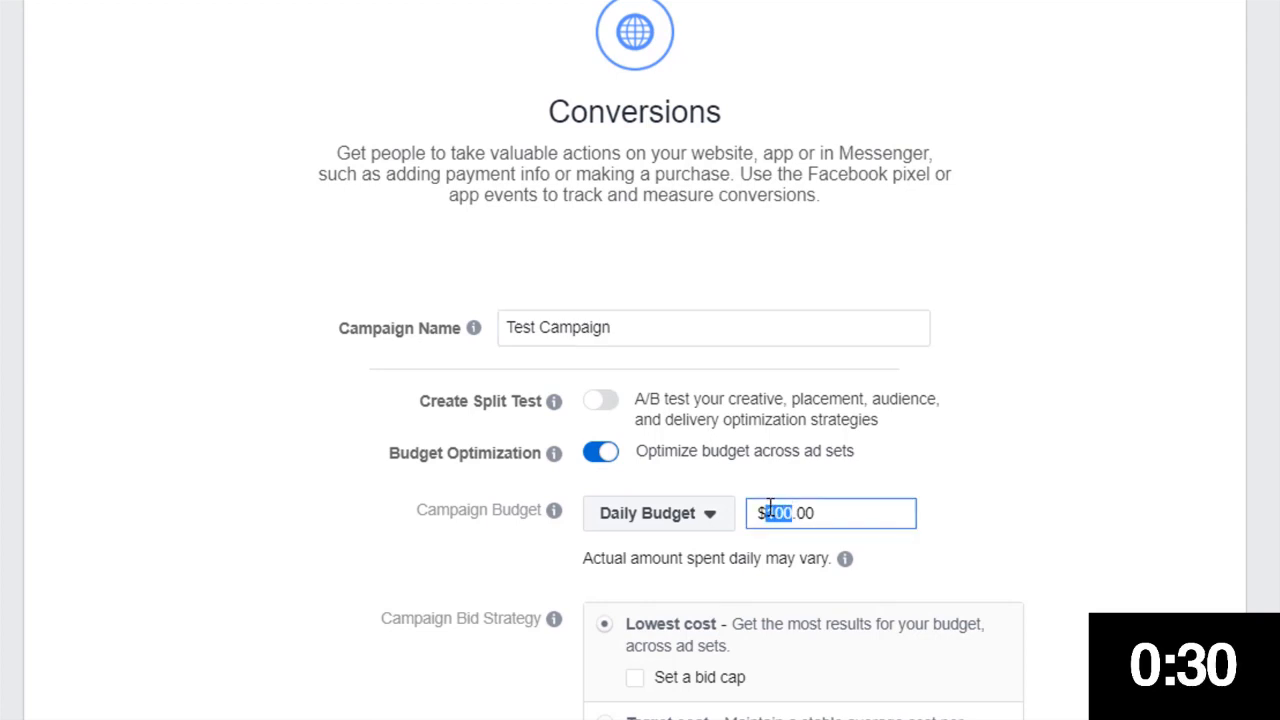
{"action": "type", "text": "45"}
{"action": "left_click", "coordinate": [1248, 337]}
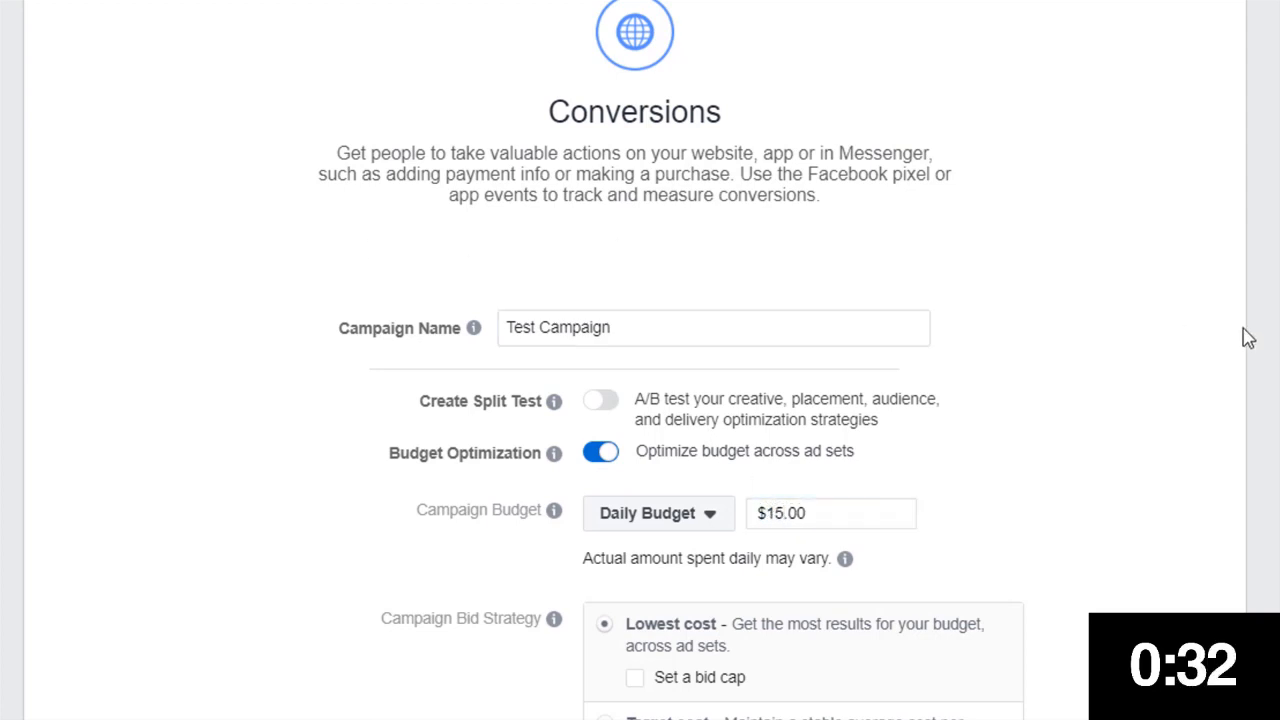
Continue to the ad set setup with the Lowest cost bid strategy
{"action": "scroll", "coordinate": [1248, 337], "scroll_direction": "down", "scroll_amount": 1}
{"action": "scroll", "coordinate": [1248, 337], "scroll_direction": "down", "scroll_amount": 2}
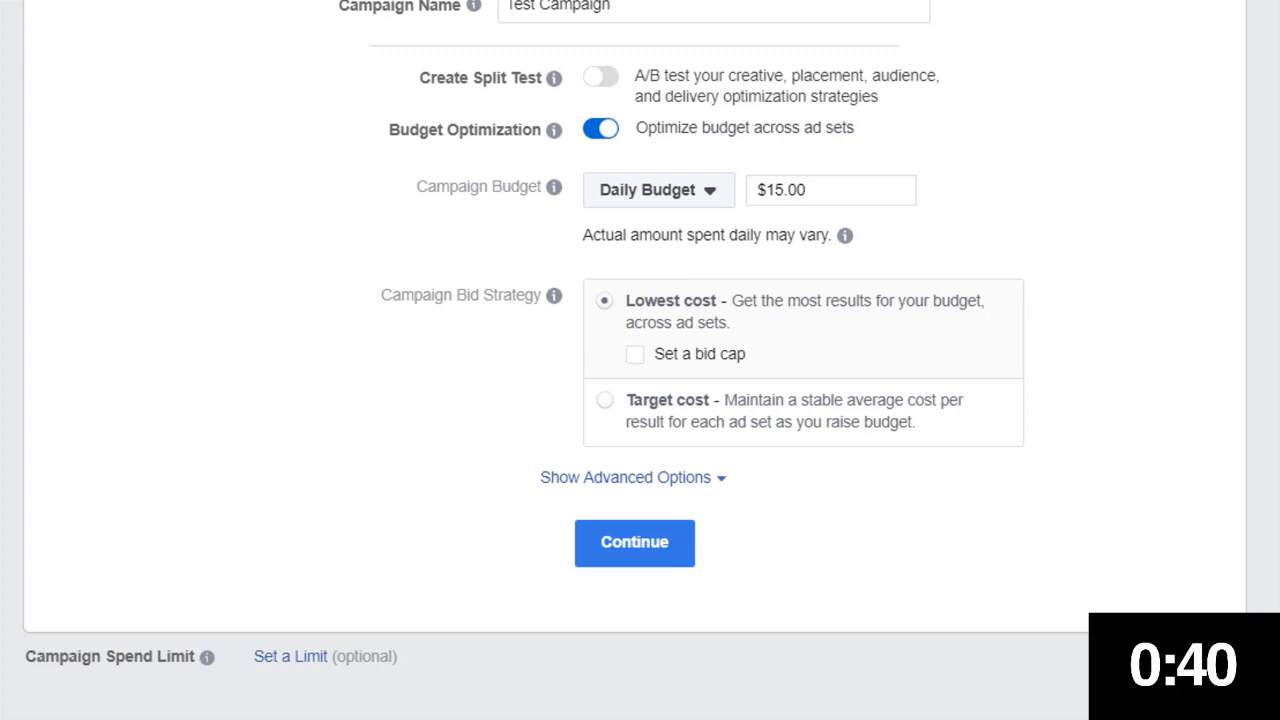
{"action": "scroll", "coordinate": [635, 333], "scroll_direction": "down", "scroll_amount": 1}
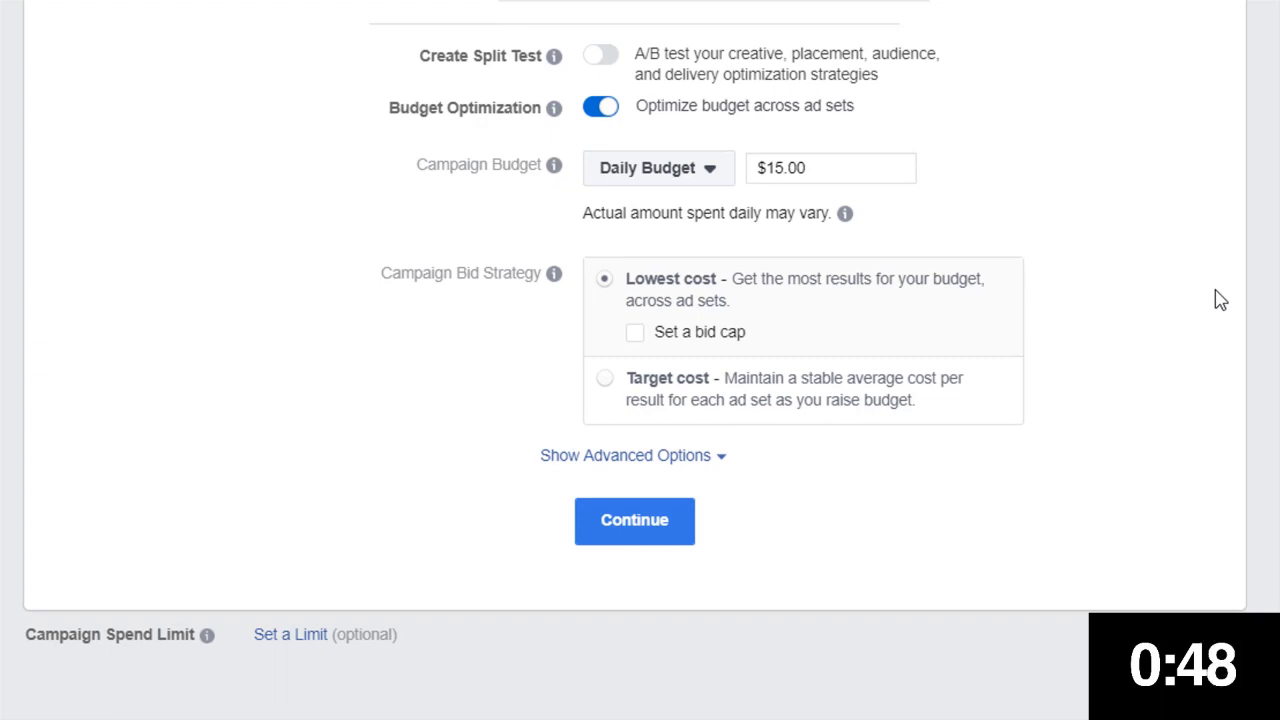
{"action": "mouse_move", "coordinate": [787, 274]}
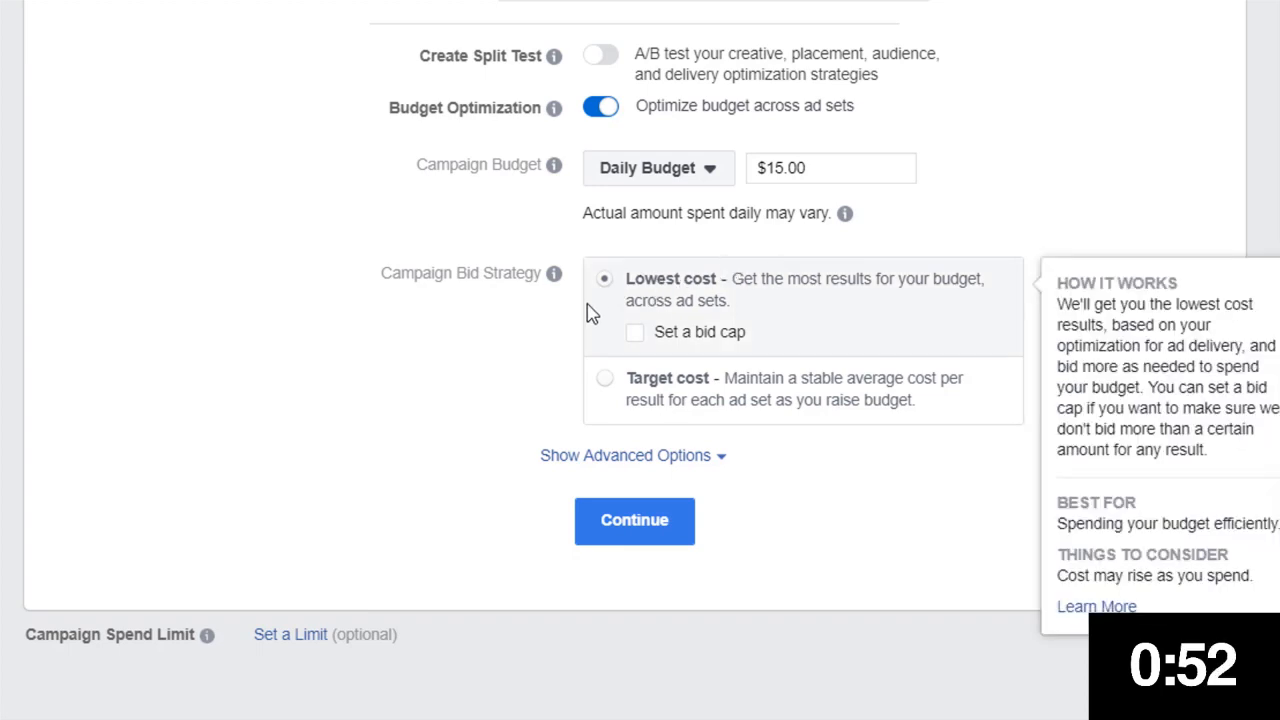
{"action": "left_click", "coordinate": [645, 538]}
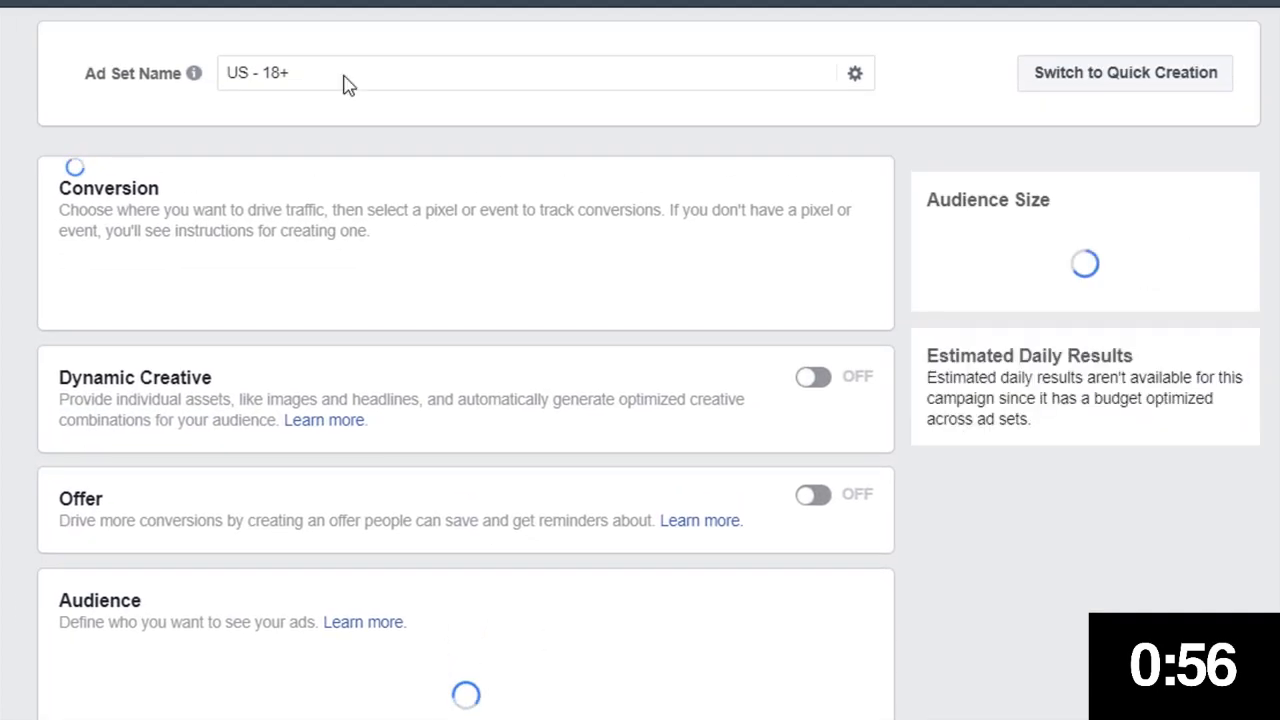
Rename the ad set to "E Street Band"
{"action": "left_click", "coordinate": [343, 78]}
{"action": "key", "text": "ctrl+a"}
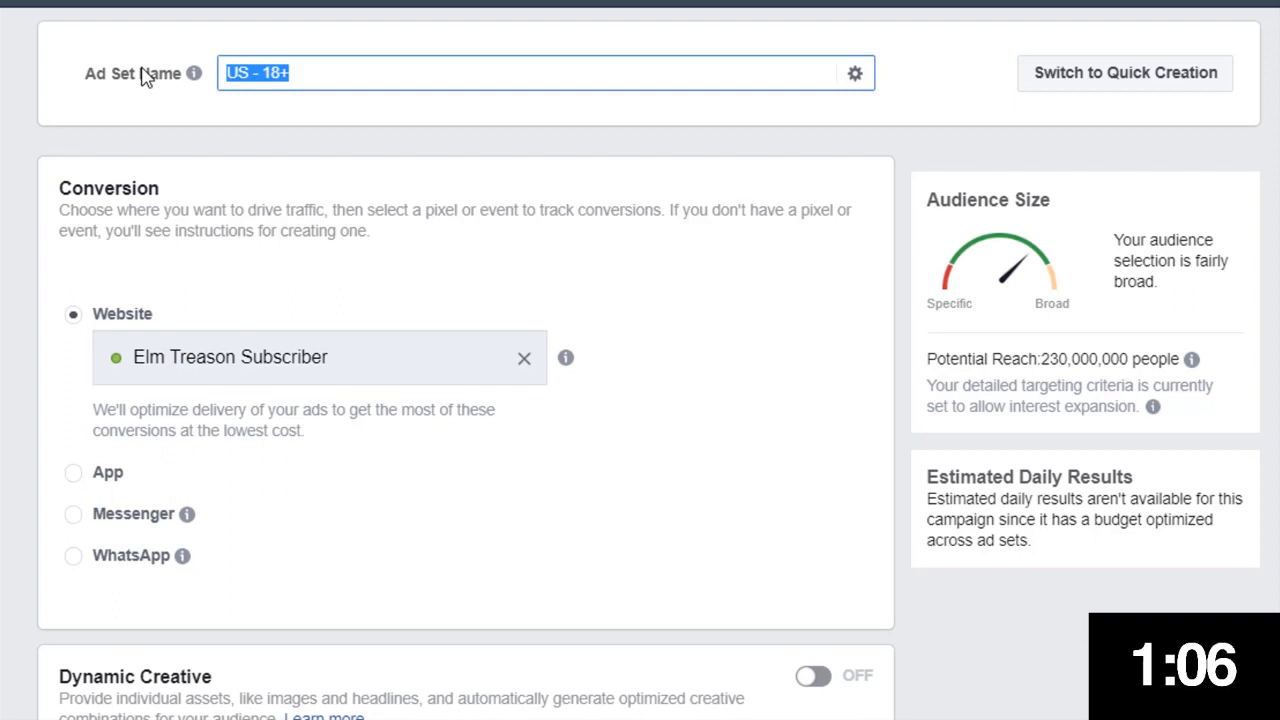
{"action": "type", "text": "E St"}
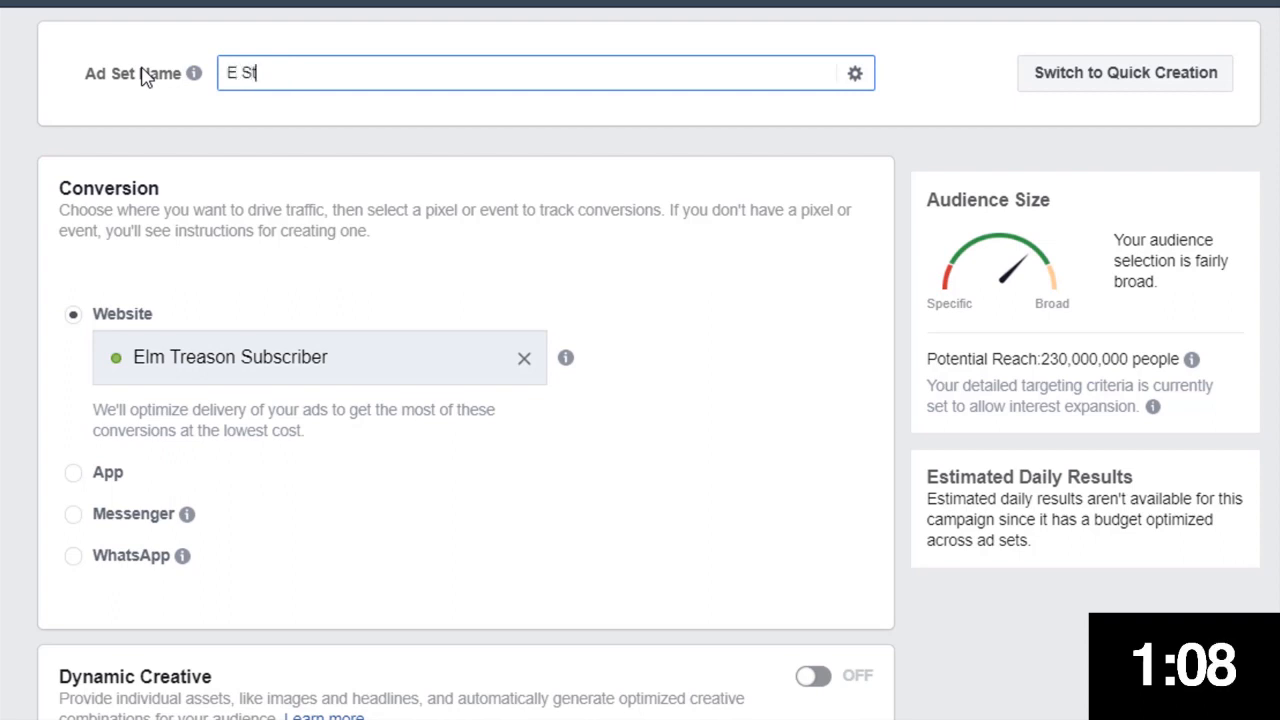
{"action": "type", "text": "reet "}
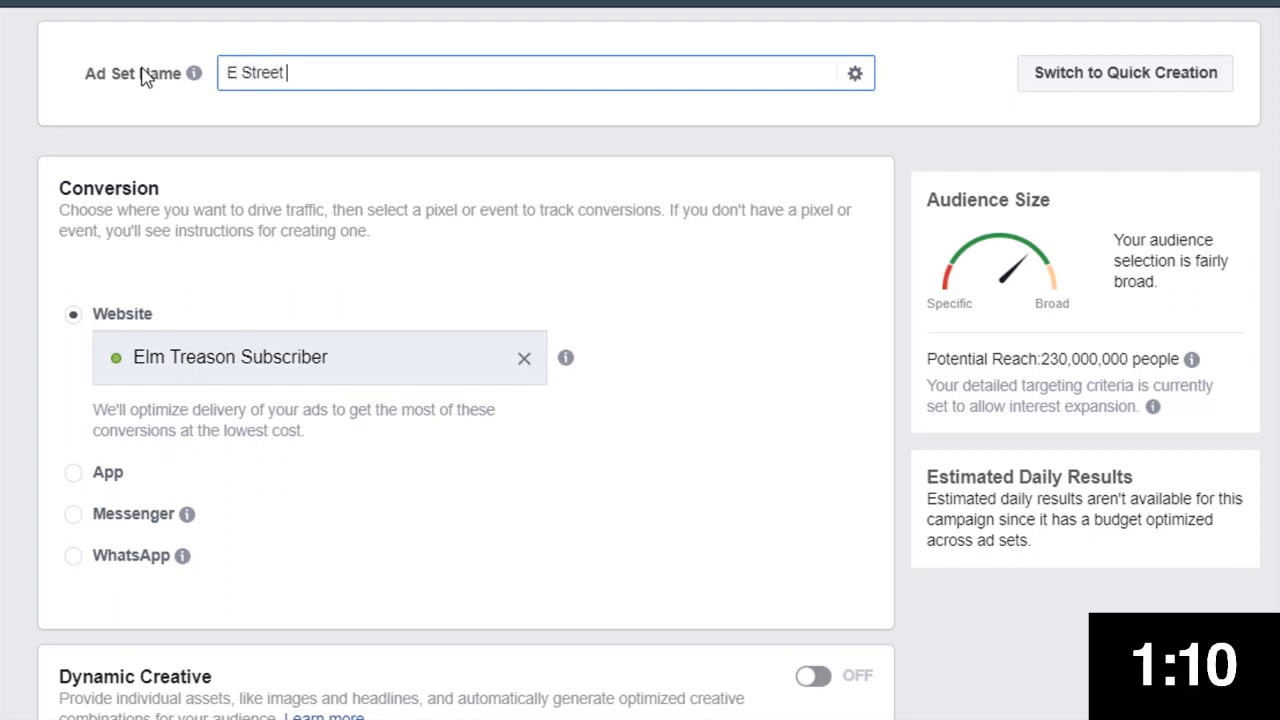
{"action": "type", "text": "Band"}
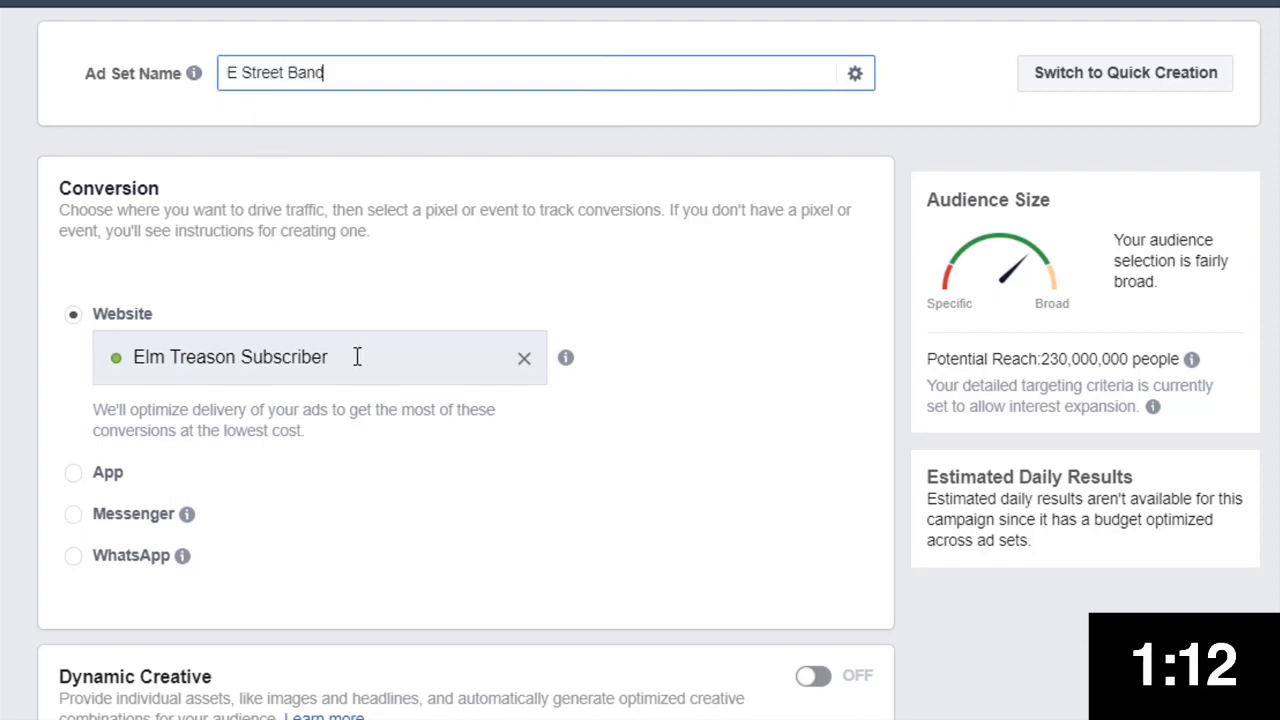
Select Elm Treason Subscriber as the ad set's website conversion event
{"action": "left_click", "coordinate": [526, 359]}
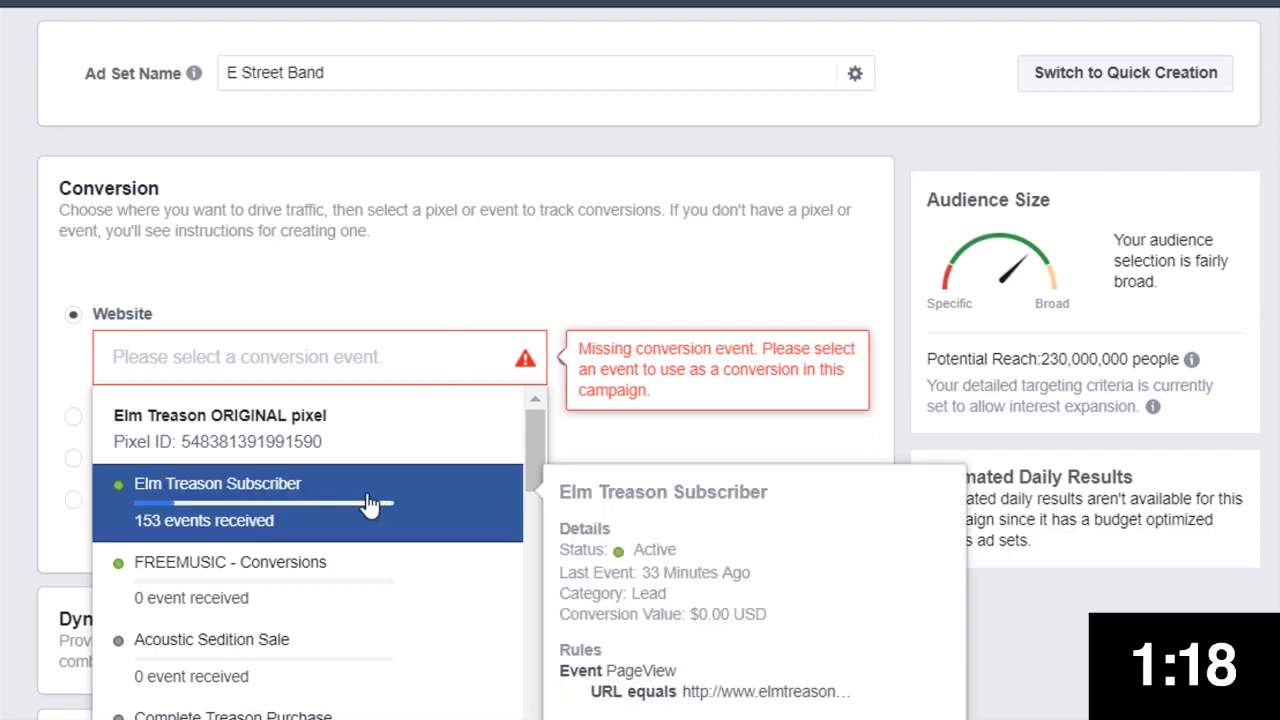
{"action": "left_click", "coordinate": [368, 504]}
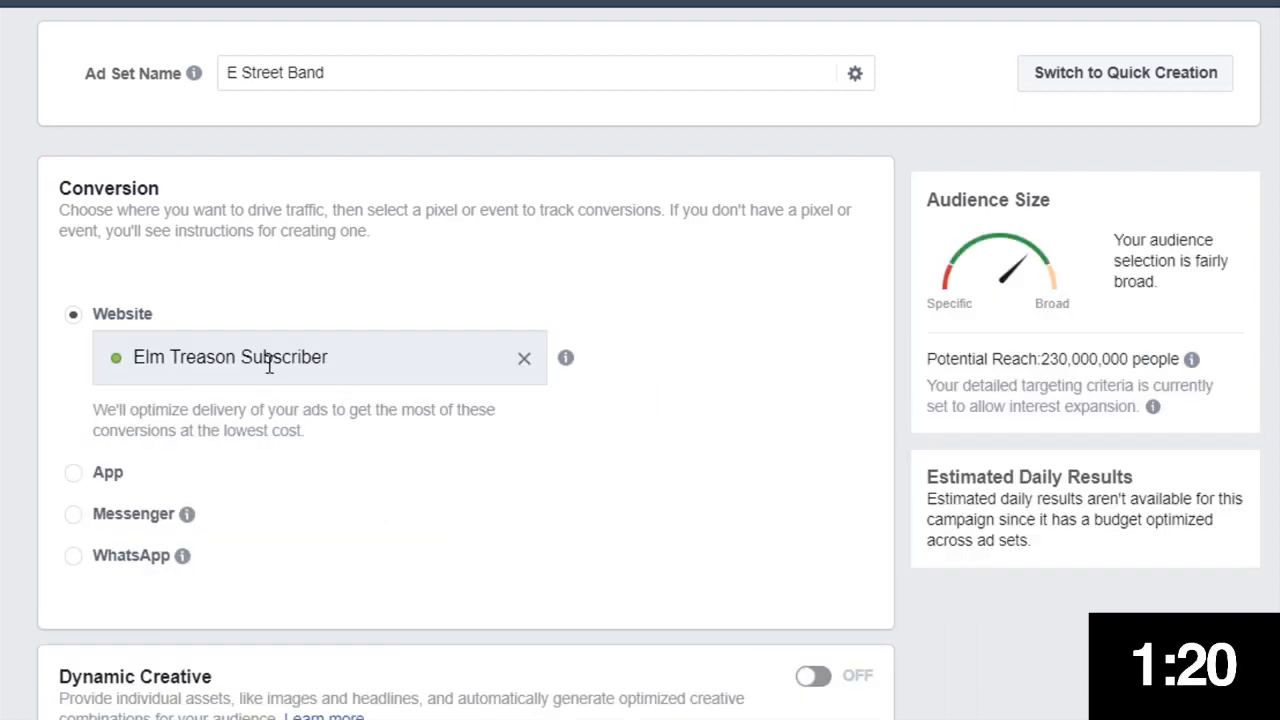
Turn on Dynamic Creative for the ad set and accept its notice
{"action": "scroll", "coordinate": [951, 425], "scroll_direction": "down", "scroll_amount": 3}
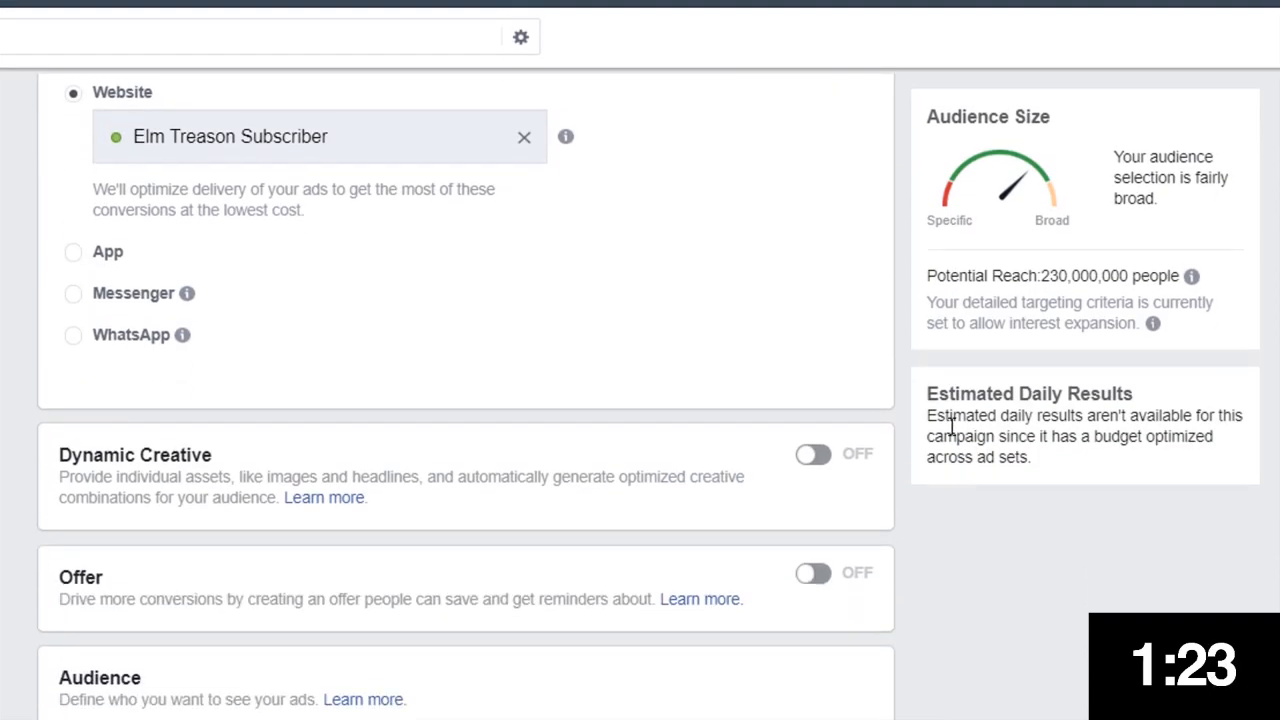
{"action": "left_click", "coordinate": [820, 465]}
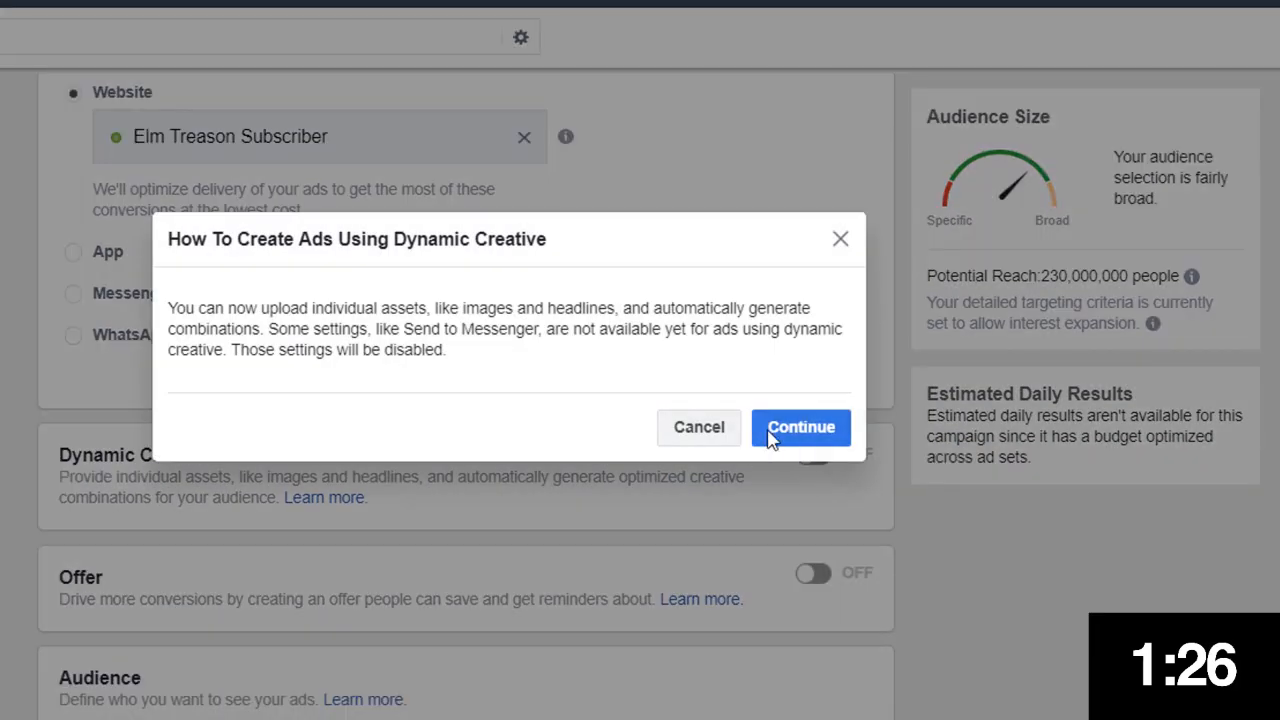
{"action": "left_click", "coordinate": [794, 436]}
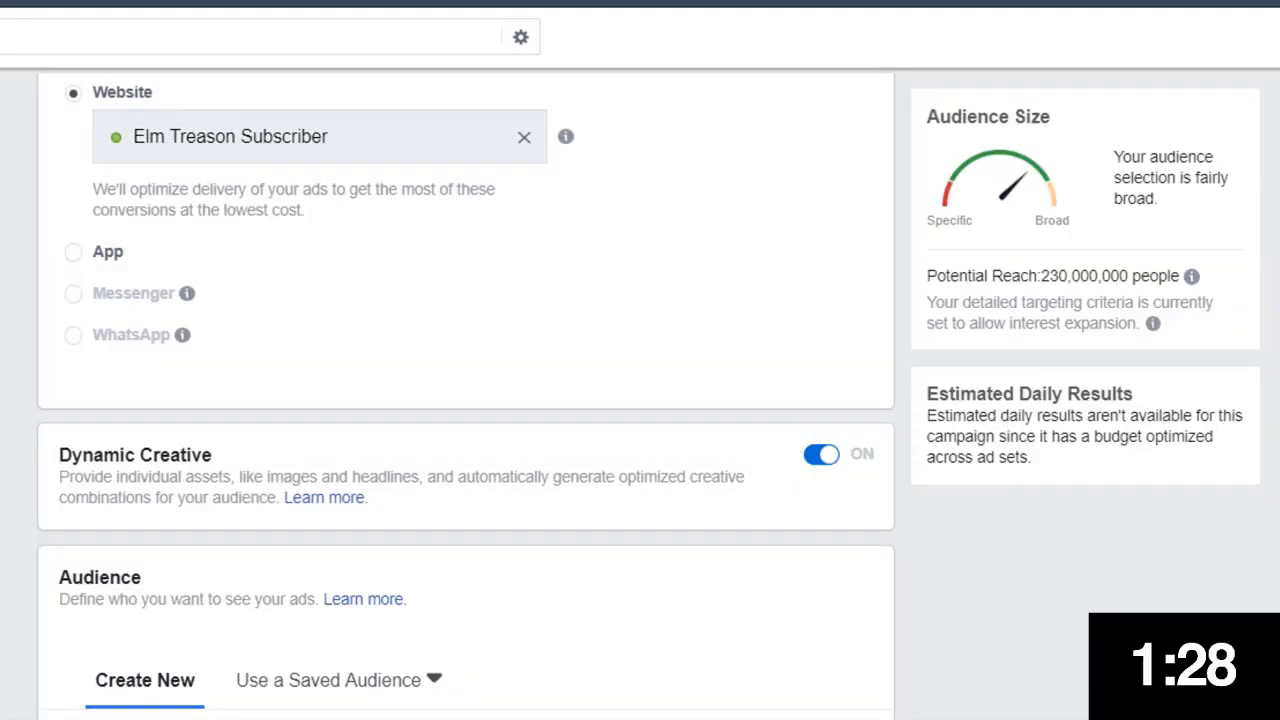
Add Canada as a target location alongside the United States
{"action": "scroll", "coordinate": [794, 436], "scroll_direction": "down", "scroll_amount": 5}
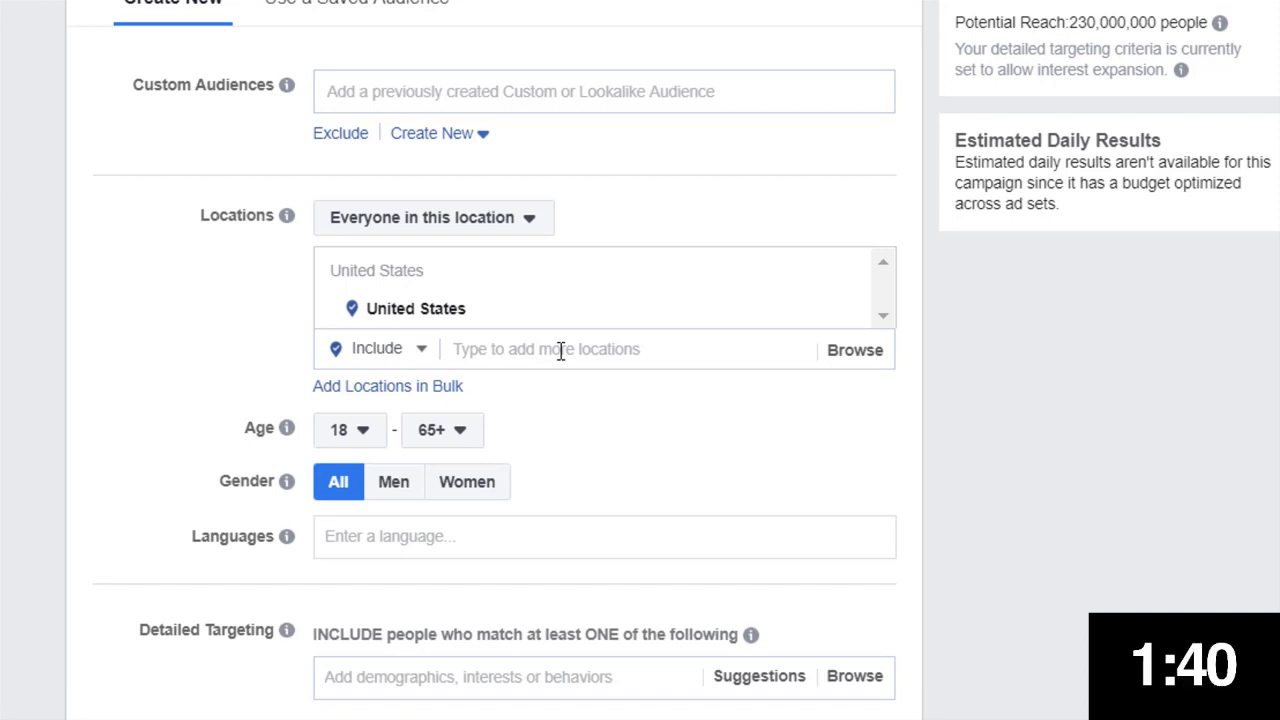
{"action": "left_click", "coordinate": [560, 350]}
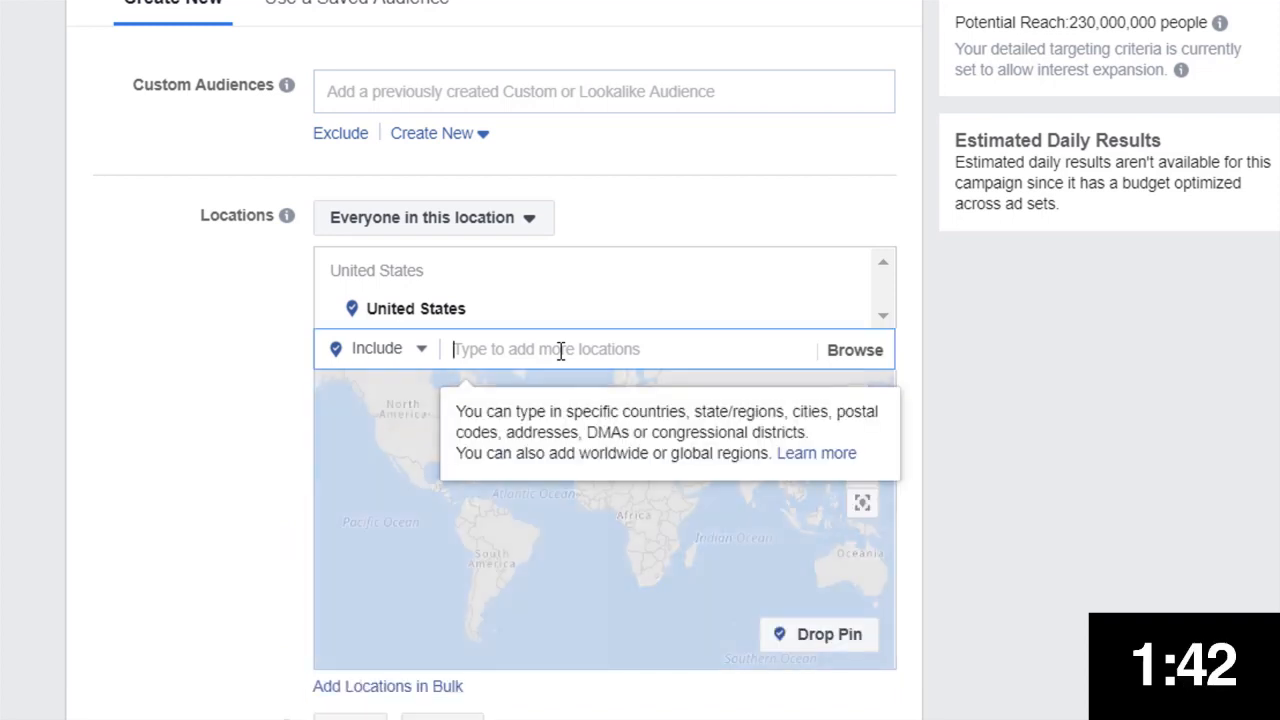
{"action": "type", "text": "Canada"}
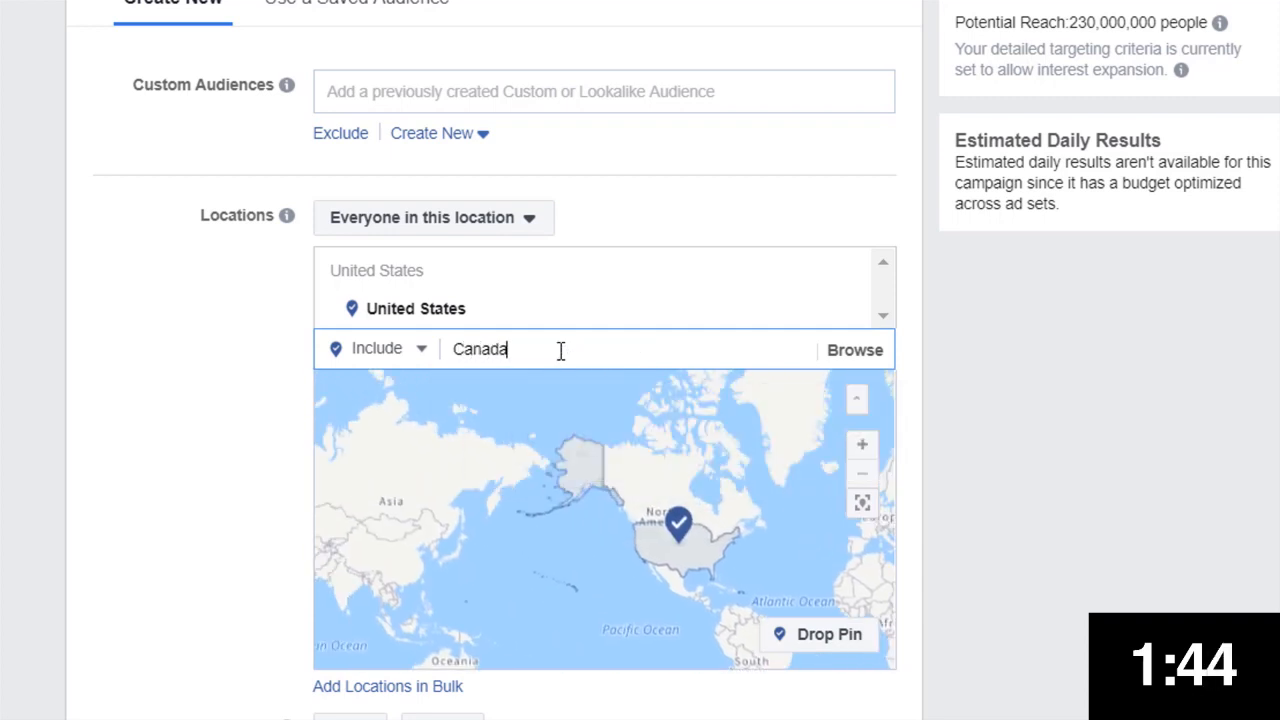
{"action": "left_click", "coordinate": [535, 388]}
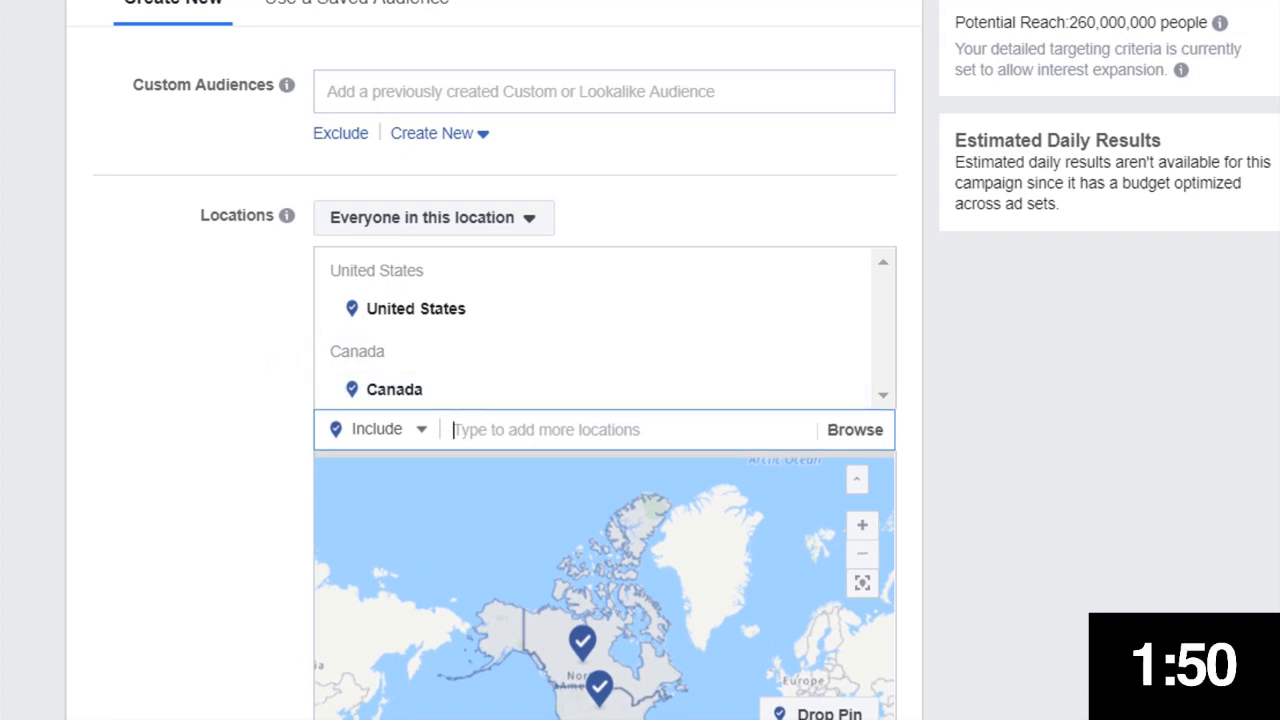
Set the audience's minimum age to 25
{"action": "scroll", "coordinate": [523, 123], "scroll_direction": "down", "scroll_amount": 7}
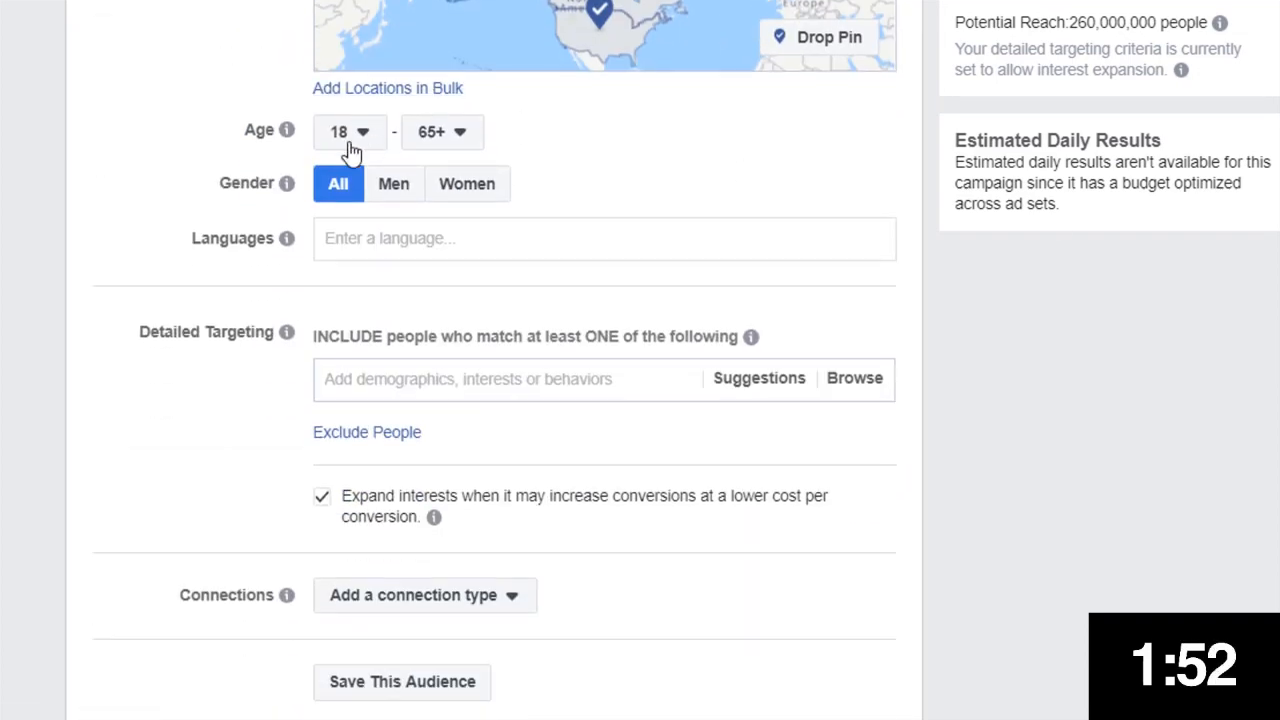
{"action": "left_click", "coordinate": [352, 150]}
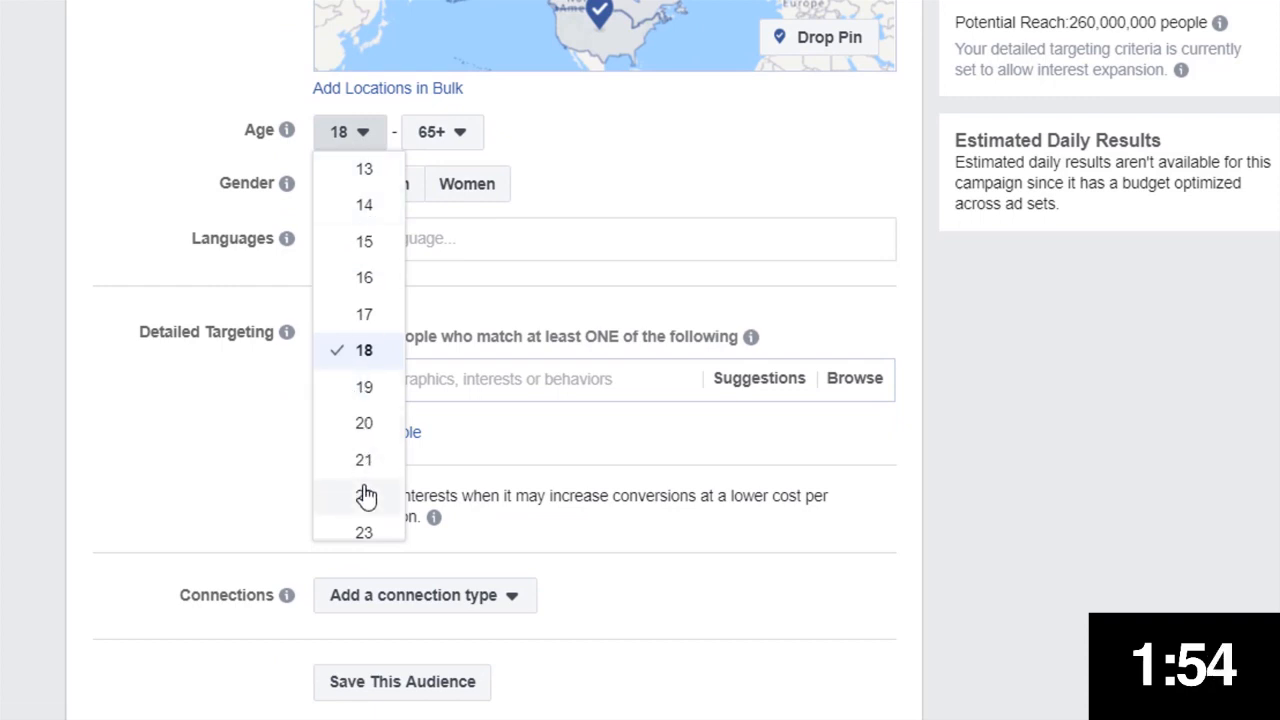
{"action": "scroll", "coordinate": [366, 496], "scroll_direction": "down", "scroll_amount": 2}
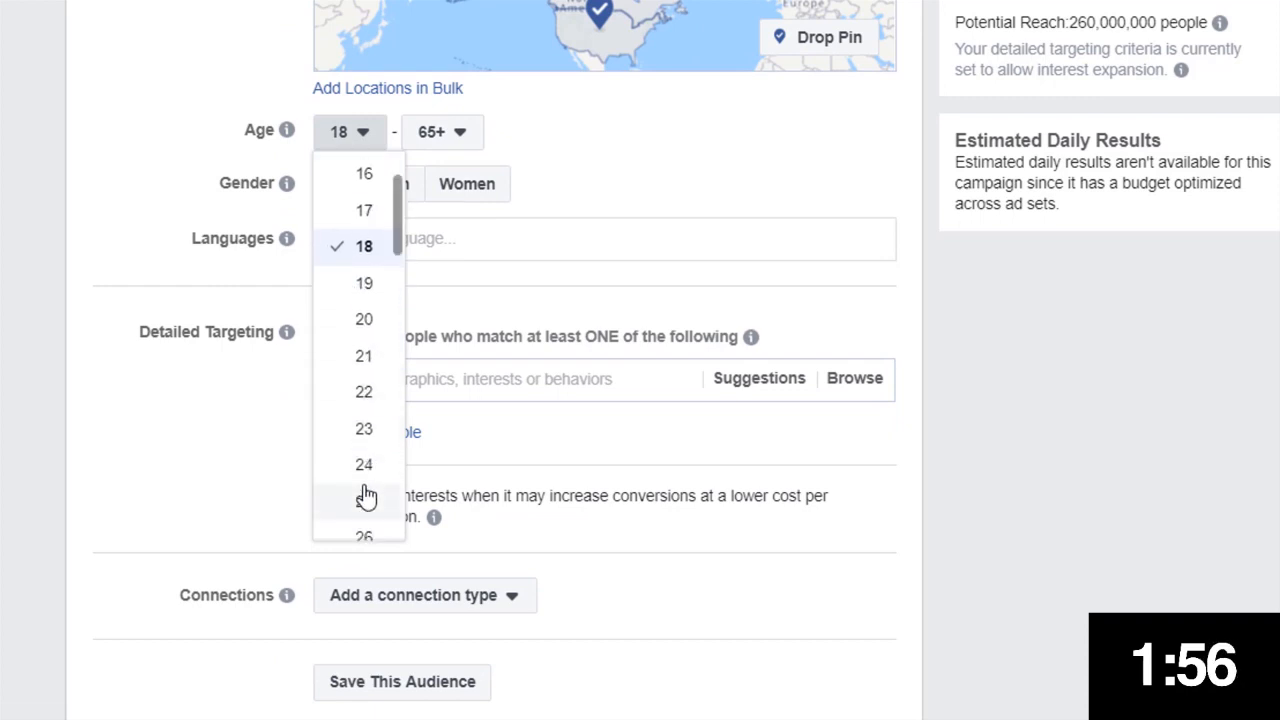
{"action": "left_click", "coordinate": [370, 508]}
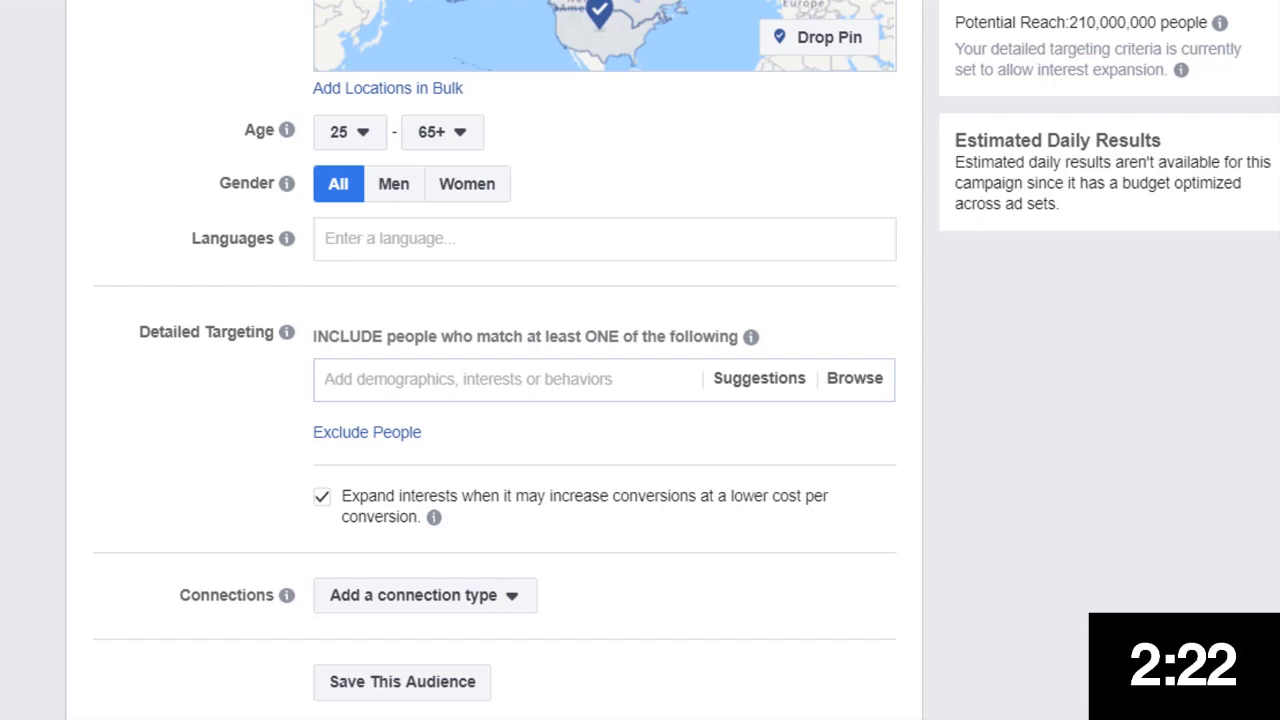
Turn off expanding interests for lower-cost conversions
{"action": "scroll", "coordinate": [358, 384], "scroll_direction": "down", "scroll_amount": 2}
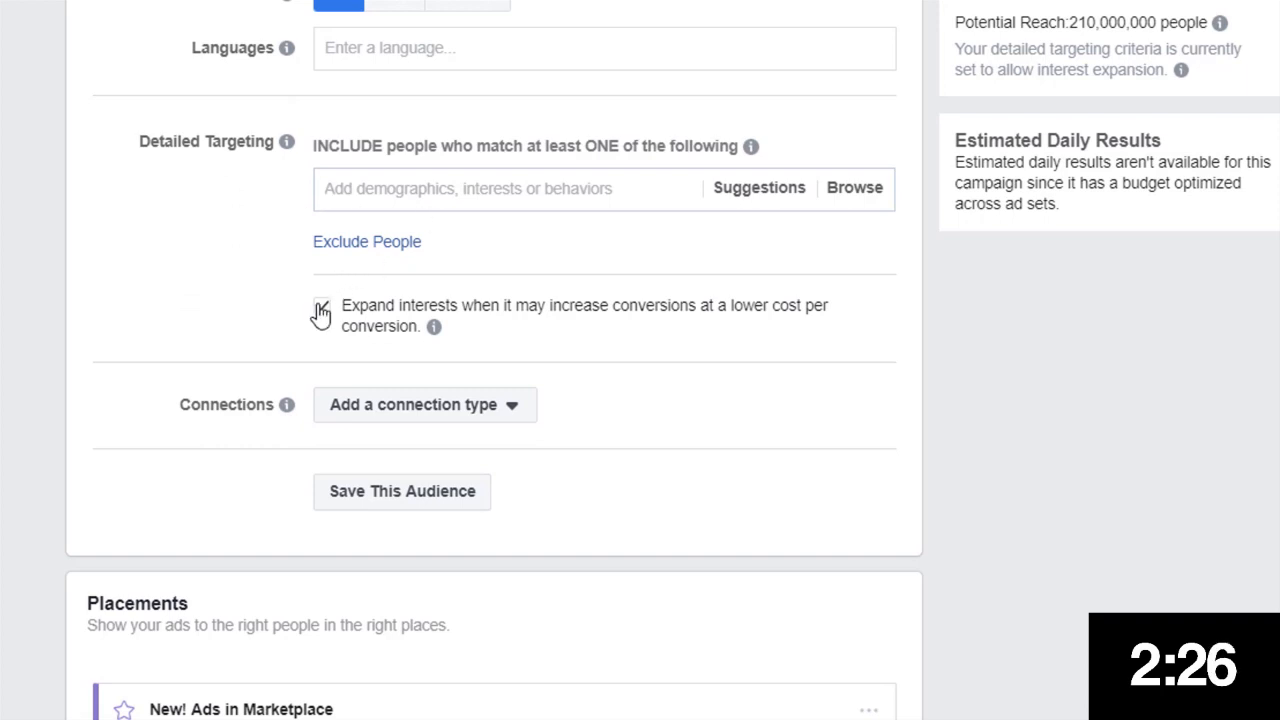
{"action": "left_click", "coordinate": [322, 308]}
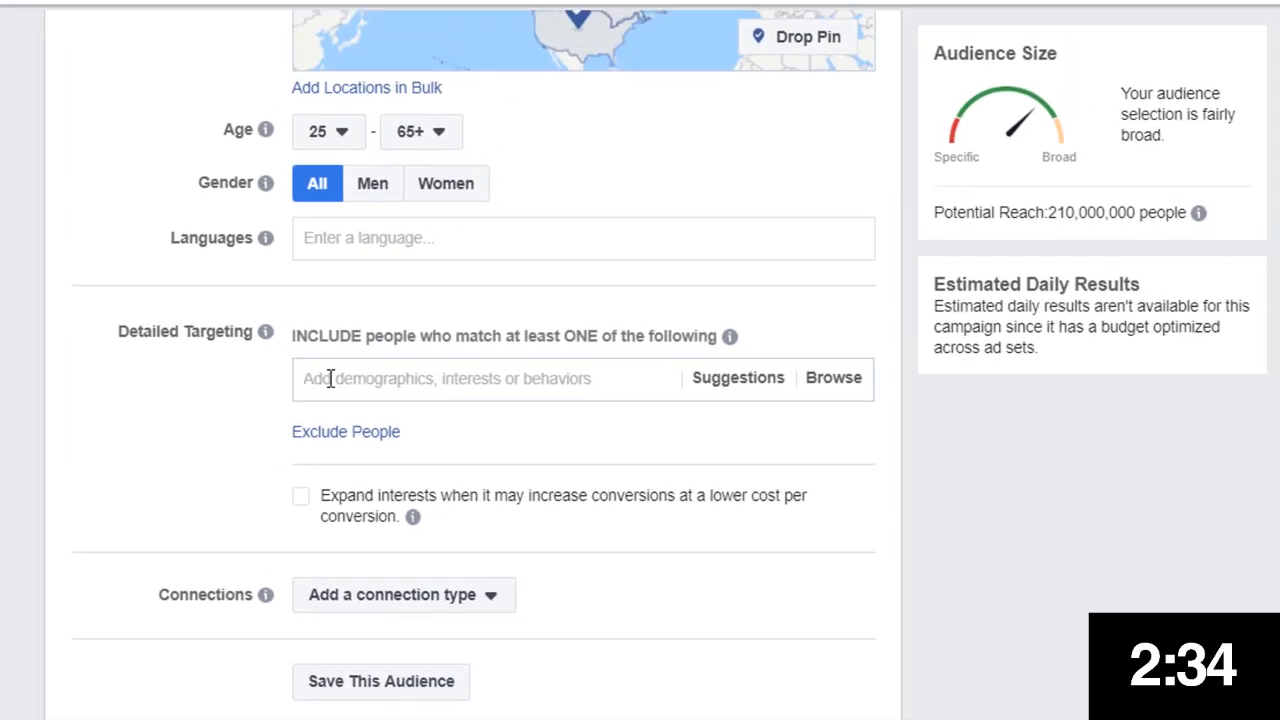
Add E Street Band as a detailed targeting interest
{"action": "left_click", "coordinate": [330, 378]}
{"action": "type", "text": "E Street B"}
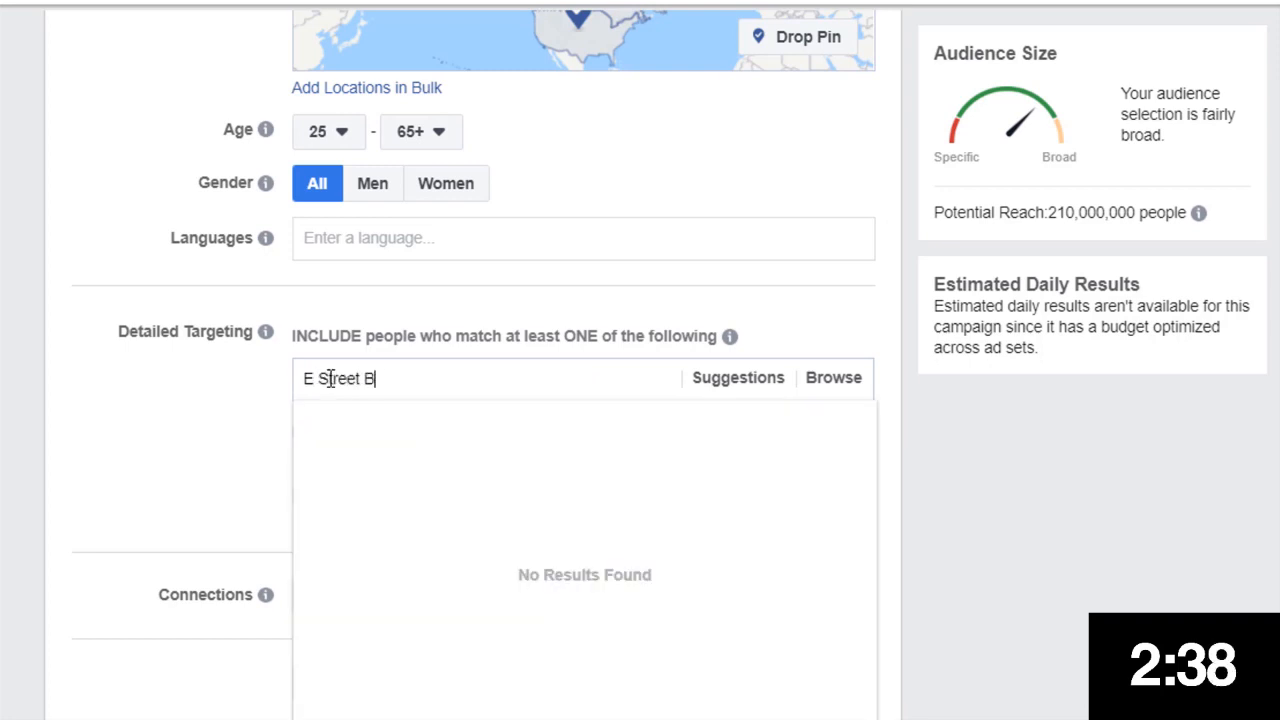
{"action": "type", "text": "and"}
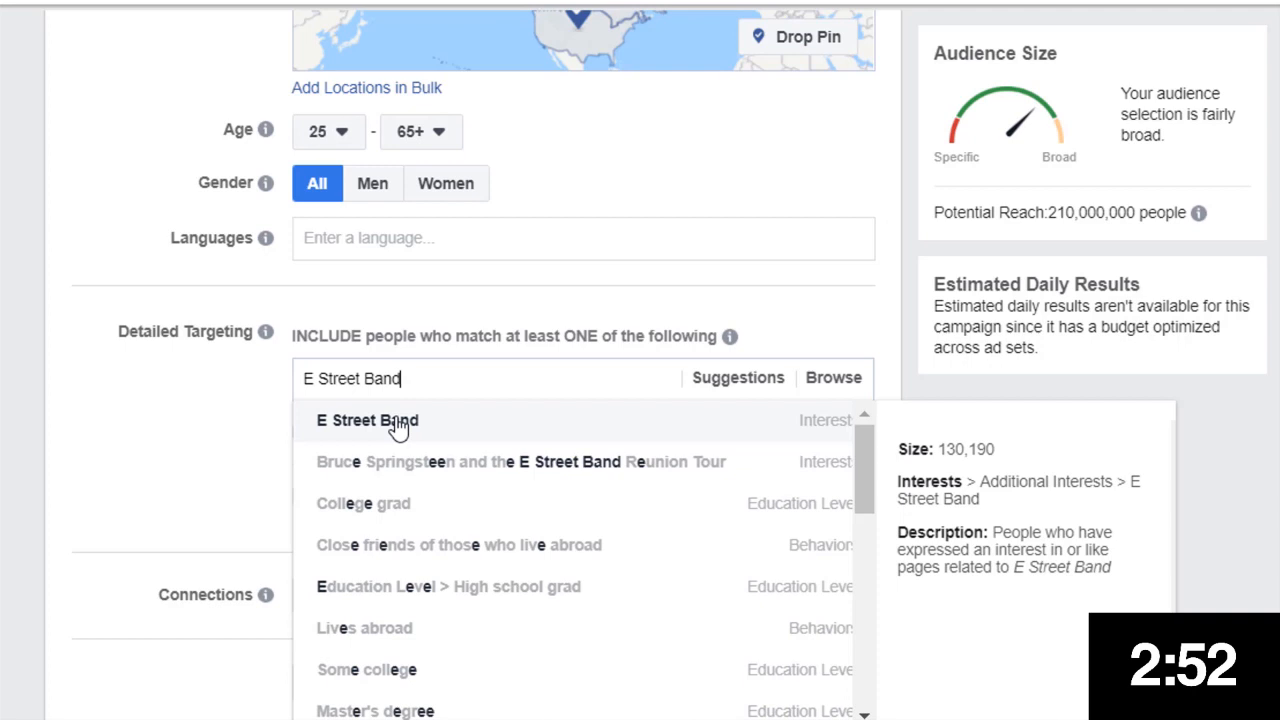
{"action": "left_click", "coordinate": [399, 428]}
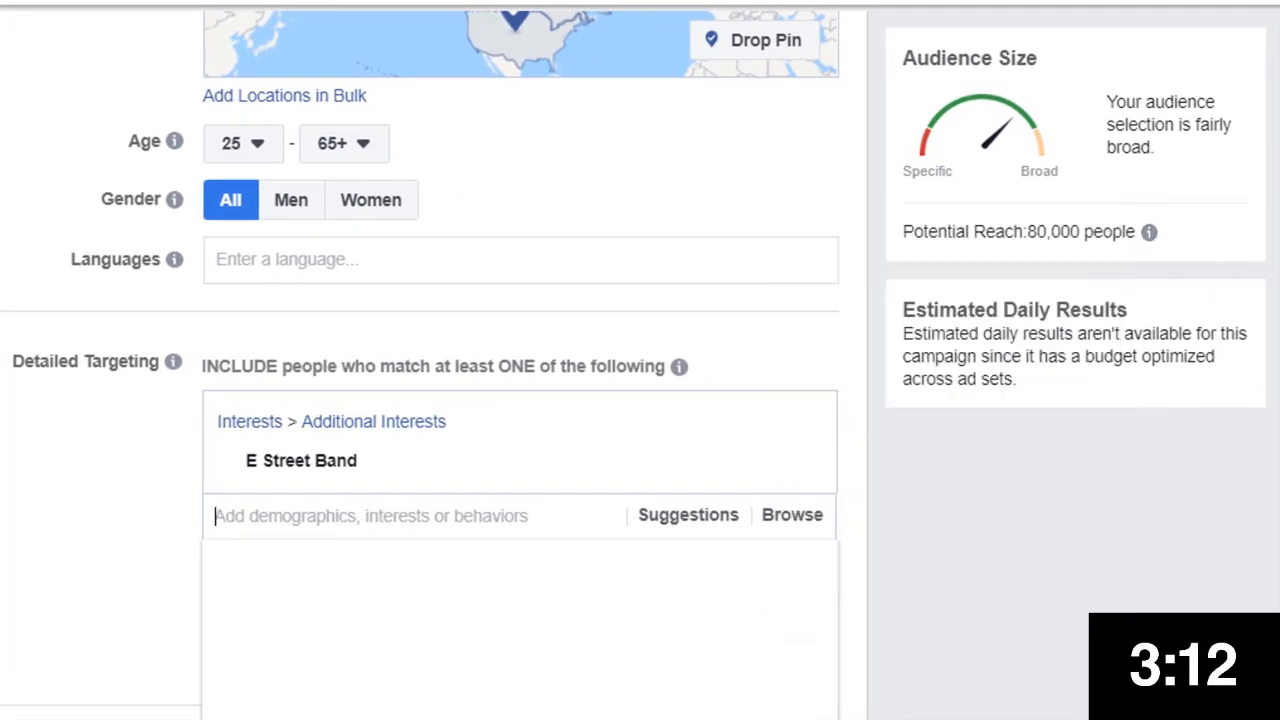
Set the conversion window to 1 day click
{"action": "scroll", "coordinate": [420, 400], "scroll_direction": "down", "scroll_amount": 2}
{"action": "scroll", "coordinate": [420, 400], "scroll_direction": "down", "scroll_amount": 2}
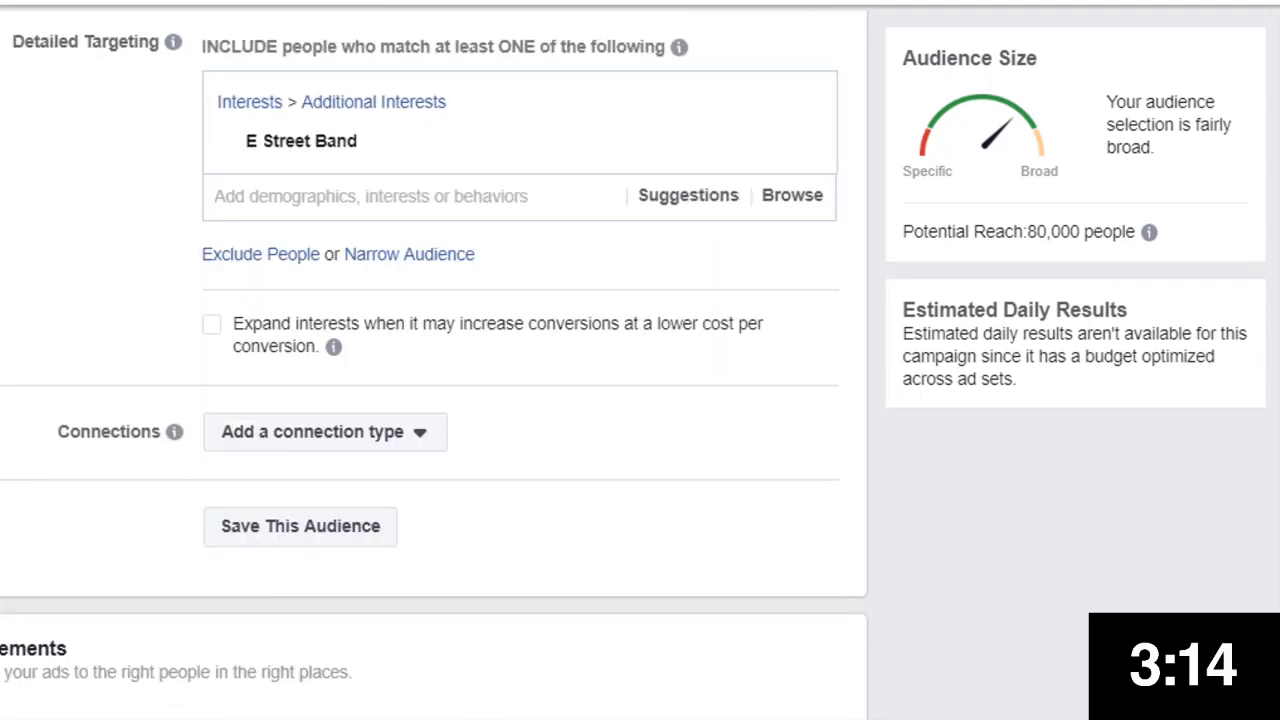
{"action": "scroll", "coordinate": [398, 285], "scroll_direction": "down", "scroll_amount": 2}
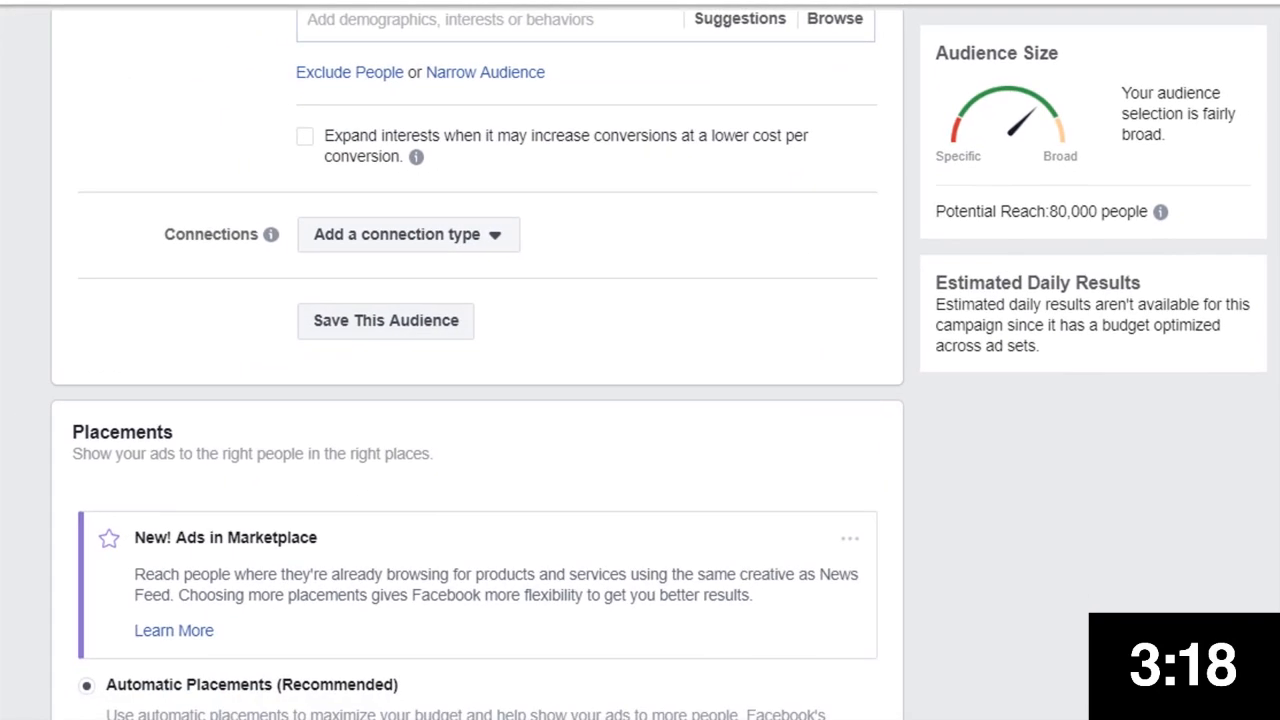
{"action": "scroll", "coordinate": [338, 333], "scroll_direction": "down", "scroll_amount": 3}
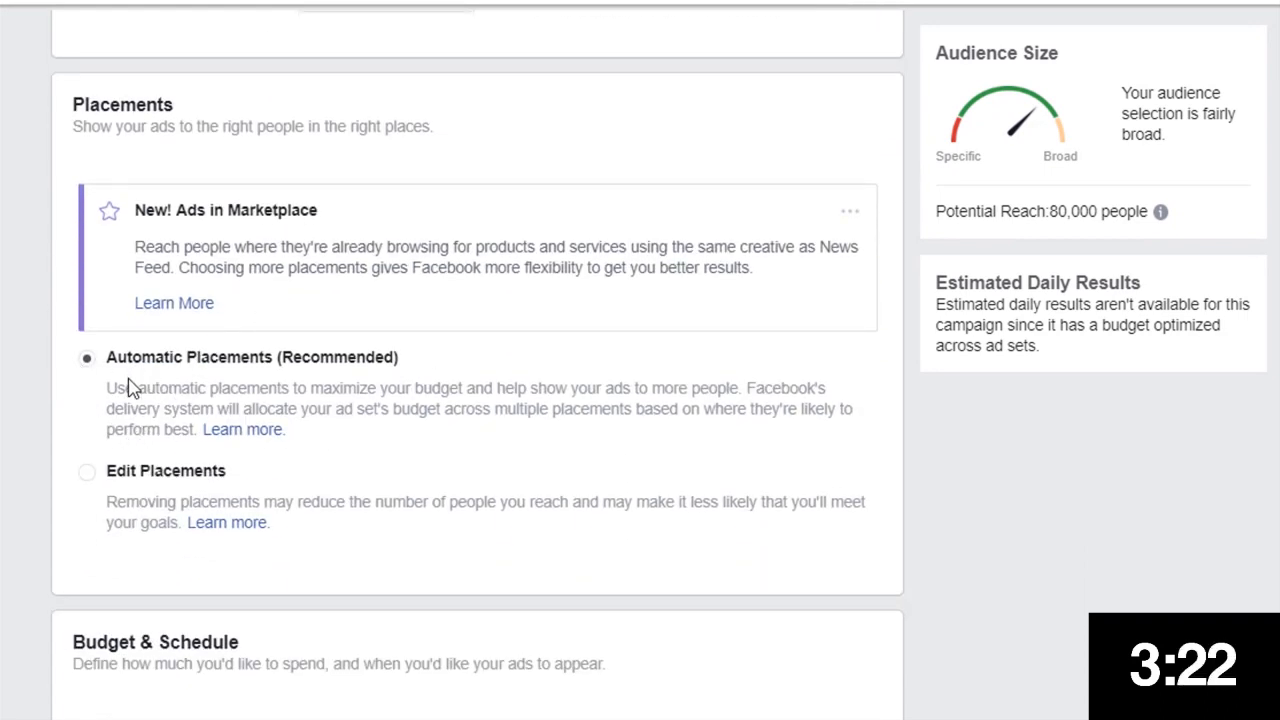
{"action": "scroll", "coordinate": [200, 520], "scroll_direction": "down", "scroll_amount": 1}
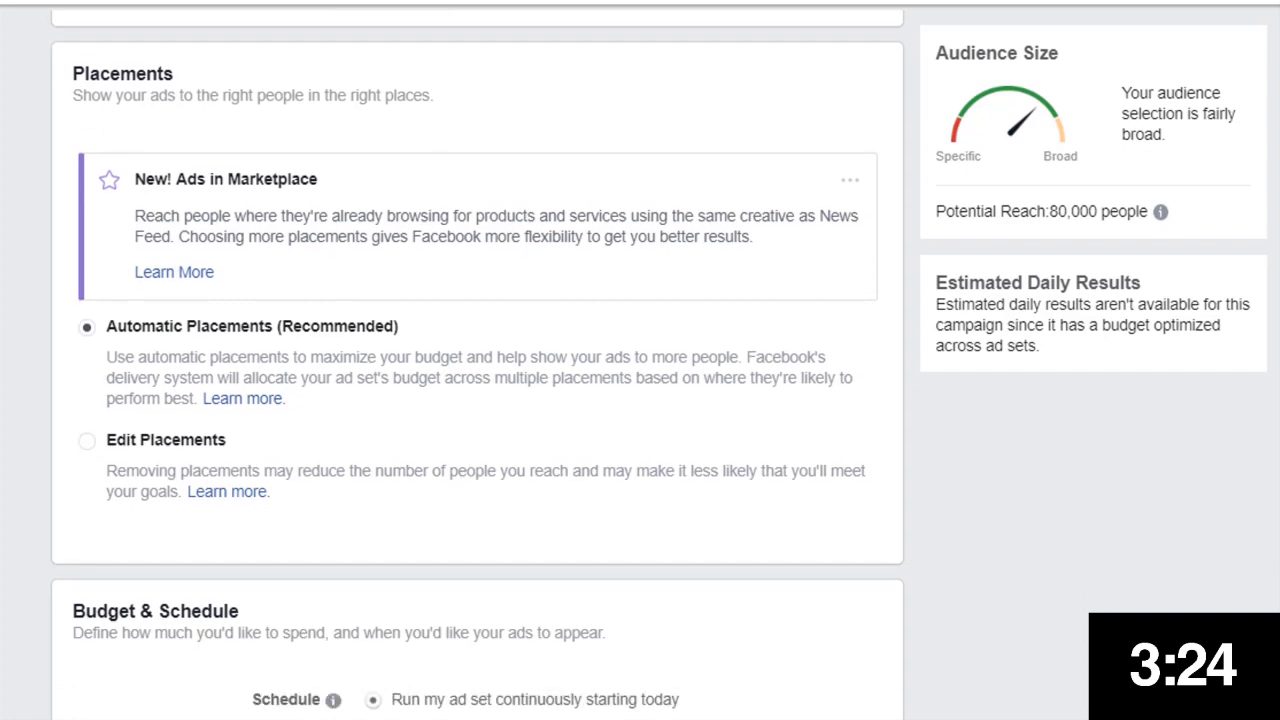
{"action": "scroll", "coordinate": [391, 503], "scroll_direction": "down", "scroll_amount": 4}
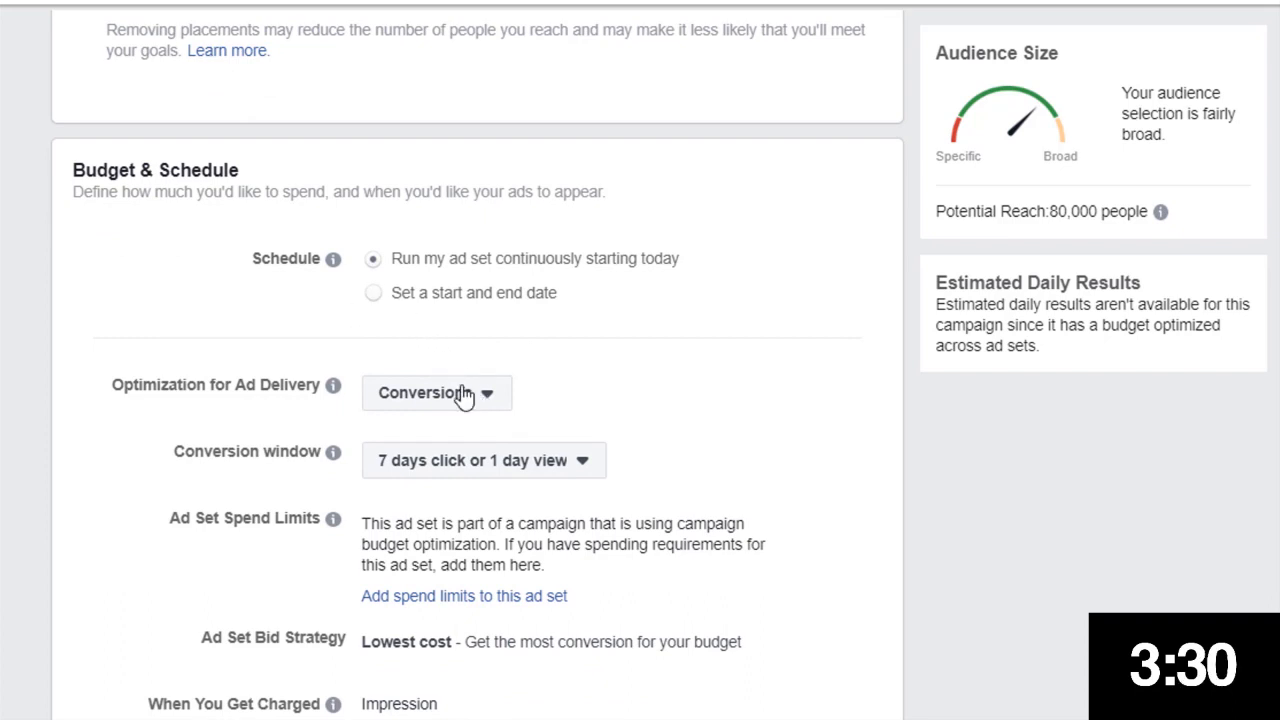
{"action": "left_click", "coordinate": [553, 466]}
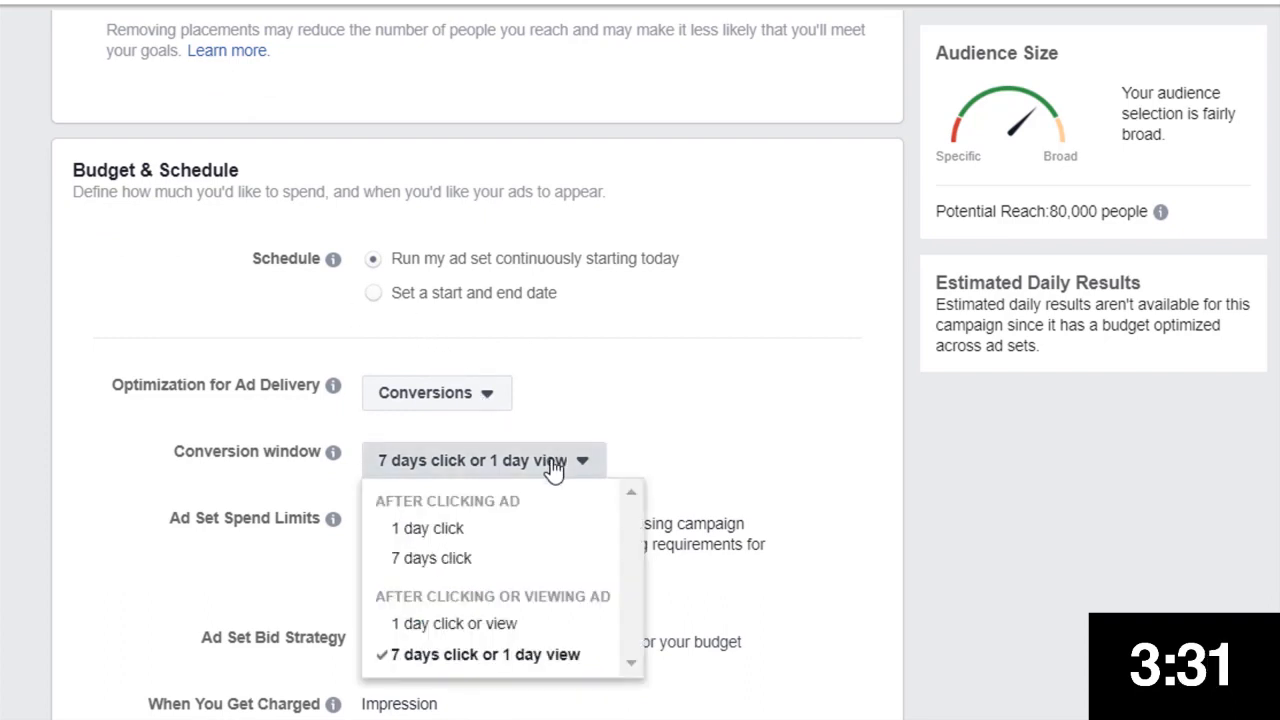
{"action": "left_click", "coordinate": [518, 533]}
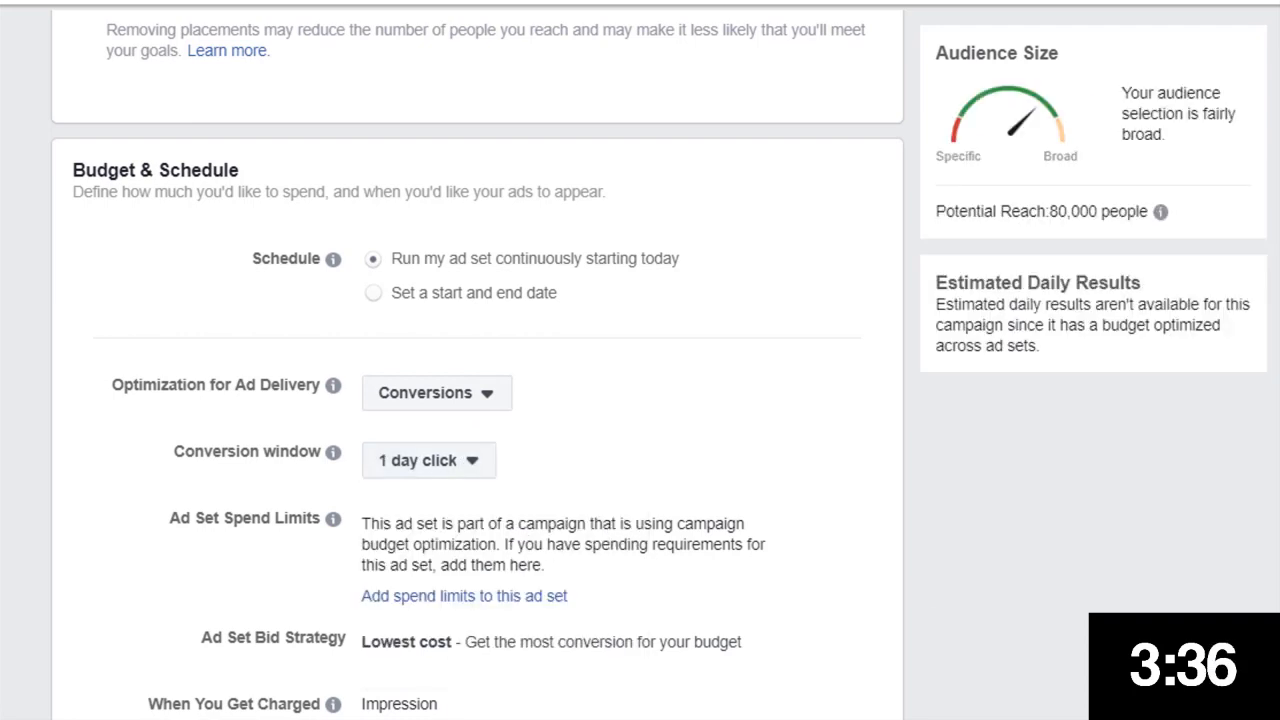
Choose the Elm Treason Facebook page as the ad's identity by searching for elm
{"action": "scroll", "coordinate": [477, 370], "scroll_direction": "down", "scroll_amount": 2}
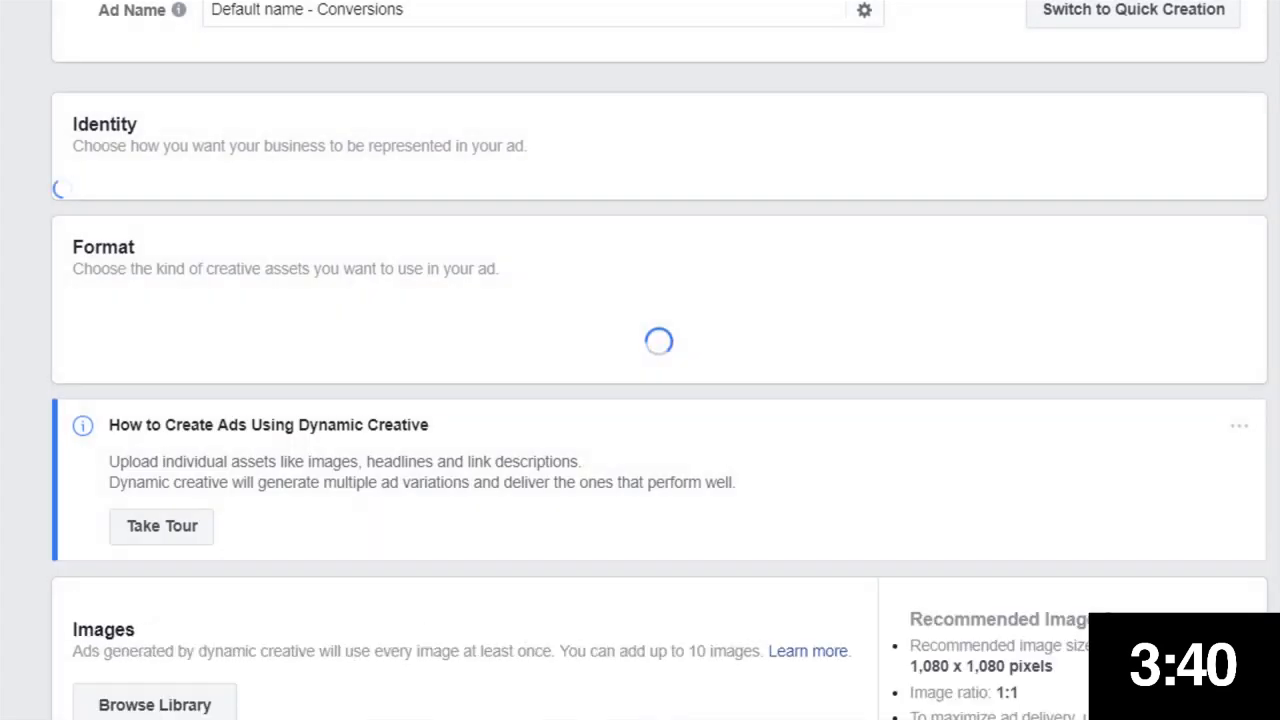
{"action": "left_click", "coordinate": [333, 259]}
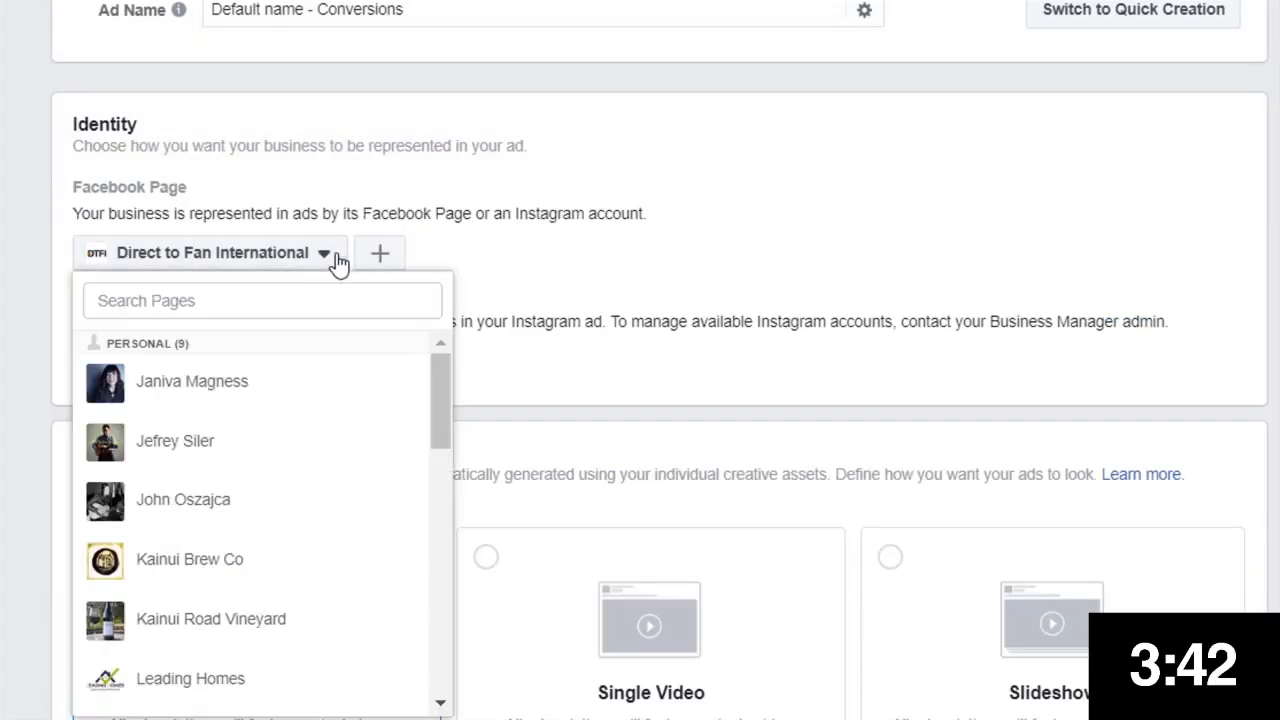
{"action": "scroll", "coordinate": [366, 71], "scroll_direction": "up", "scroll_amount": 1}
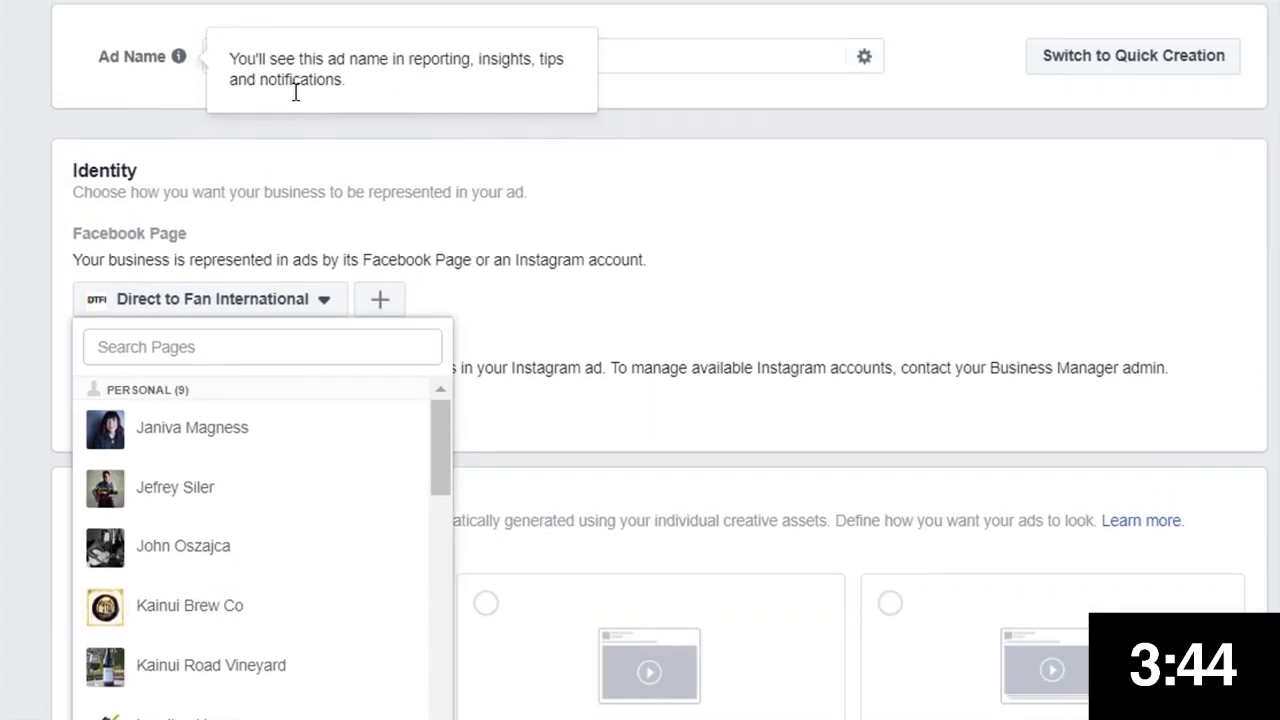
{"action": "left_click", "coordinate": [306, 352]}
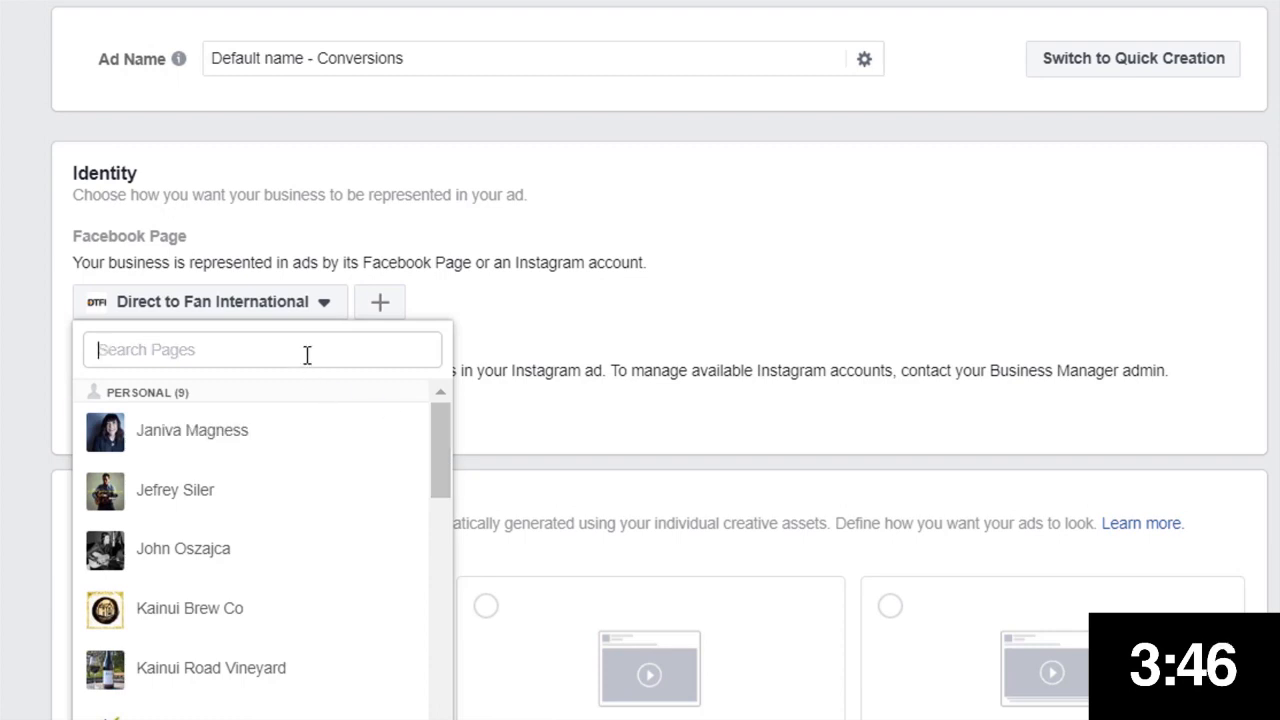
{"action": "type", "text": "elm"}
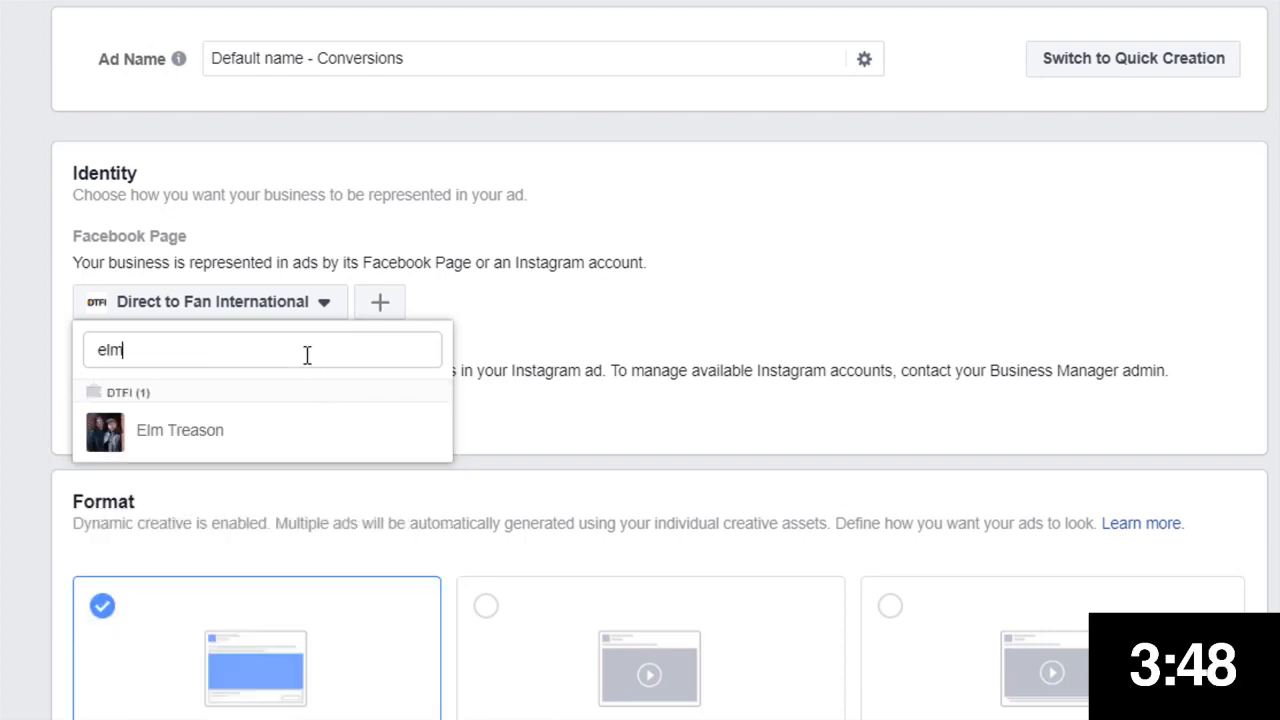
{"action": "left_click", "coordinate": [208, 443]}
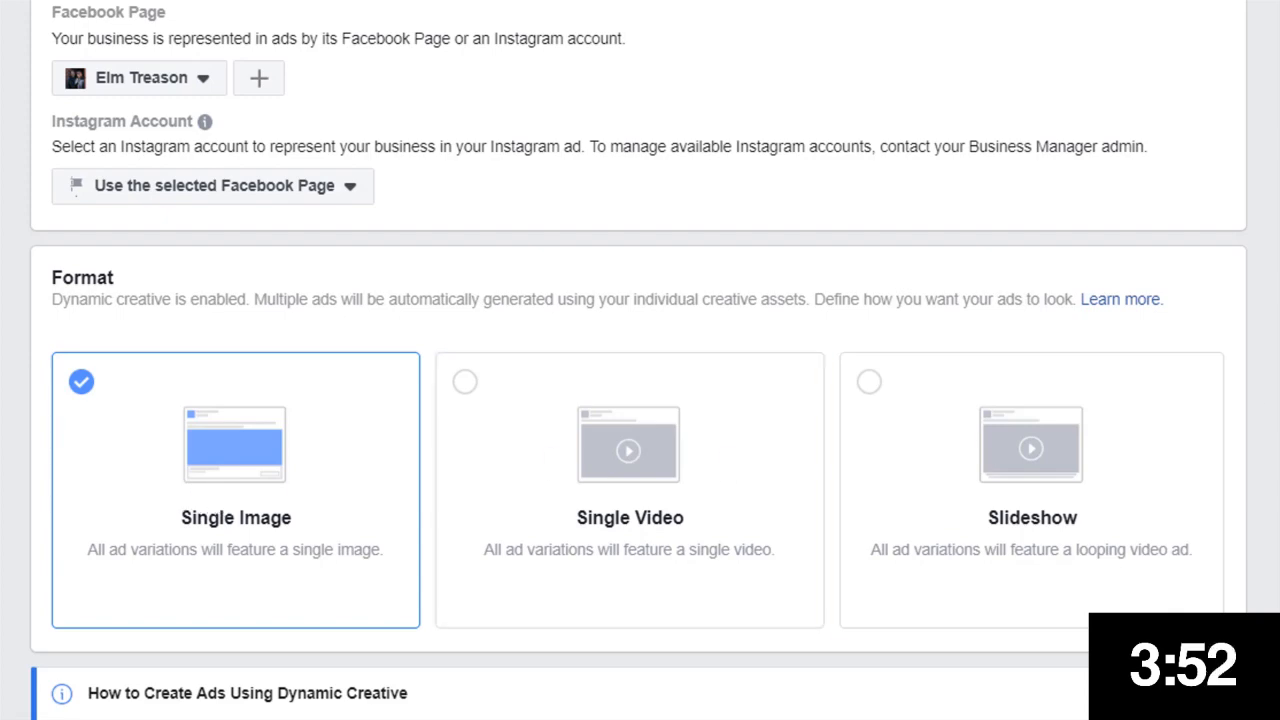
Review the ad's format options and the images upload section
{"action": "scroll", "coordinate": [630, 450], "scroll_direction": "down", "scroll_amount": 1}
{"action": "scroll", "coordinate": [630, 450], "scroll_direction": "up", "scroll_amount": 1}
{"action": "scroll", "coordinate": [630, 450], "scroll_direction": "down", "scroll_amount": 2}
{"action": "scroll", "coordinate": [630, 450], "scroll_direction": "up", "scroll_amount": 2}
{"action": "scroll", "coordinate": [630, 450], "scroll_direction": "down", "scroll_amount": 1}
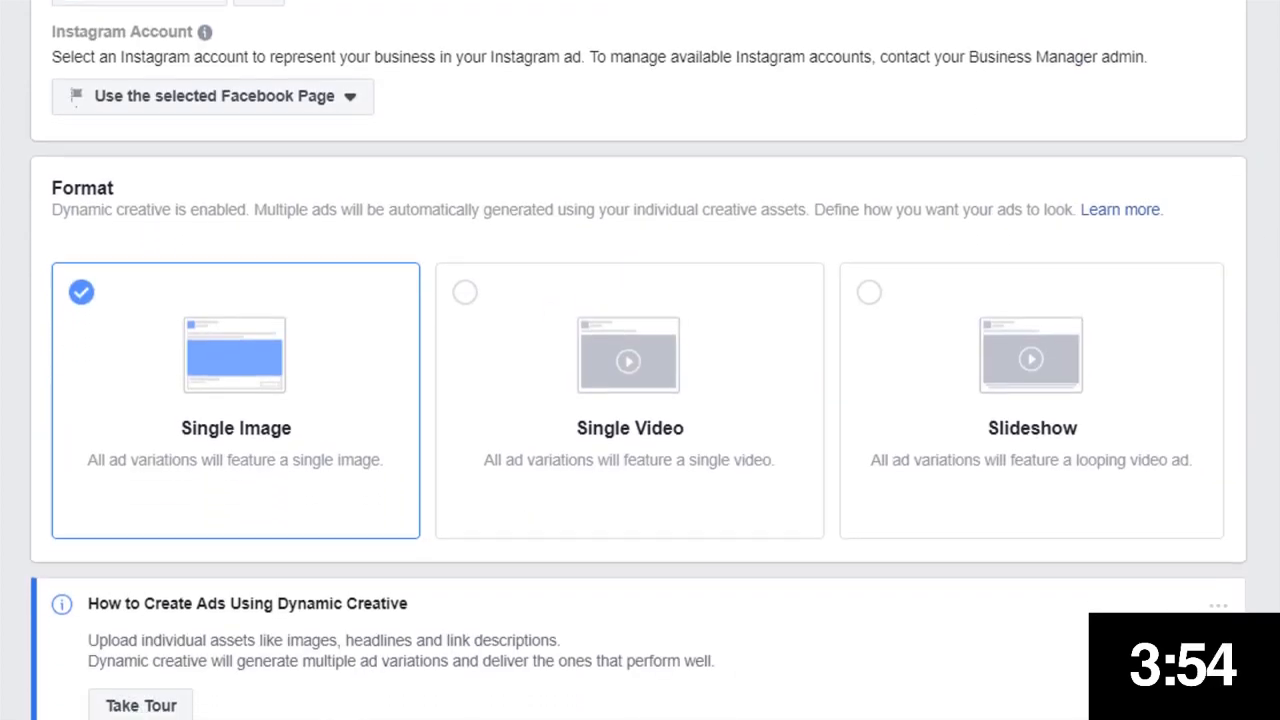
{"action": "scroll", "coordinate": [760, 447], "scroll_direction": "down", "scroll_amount": 4}
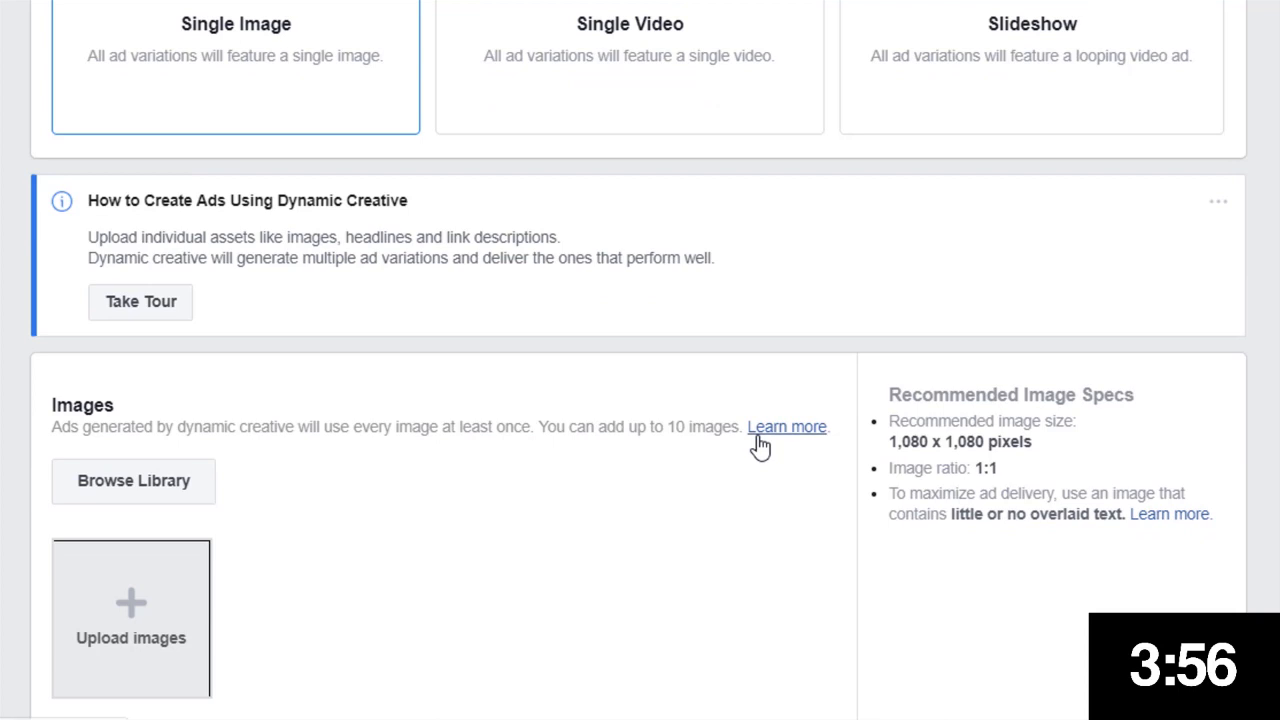
{"action": "scroll", "coordinate": [643, 457], "scroll_direction": "down", "scroll_amount": 2}
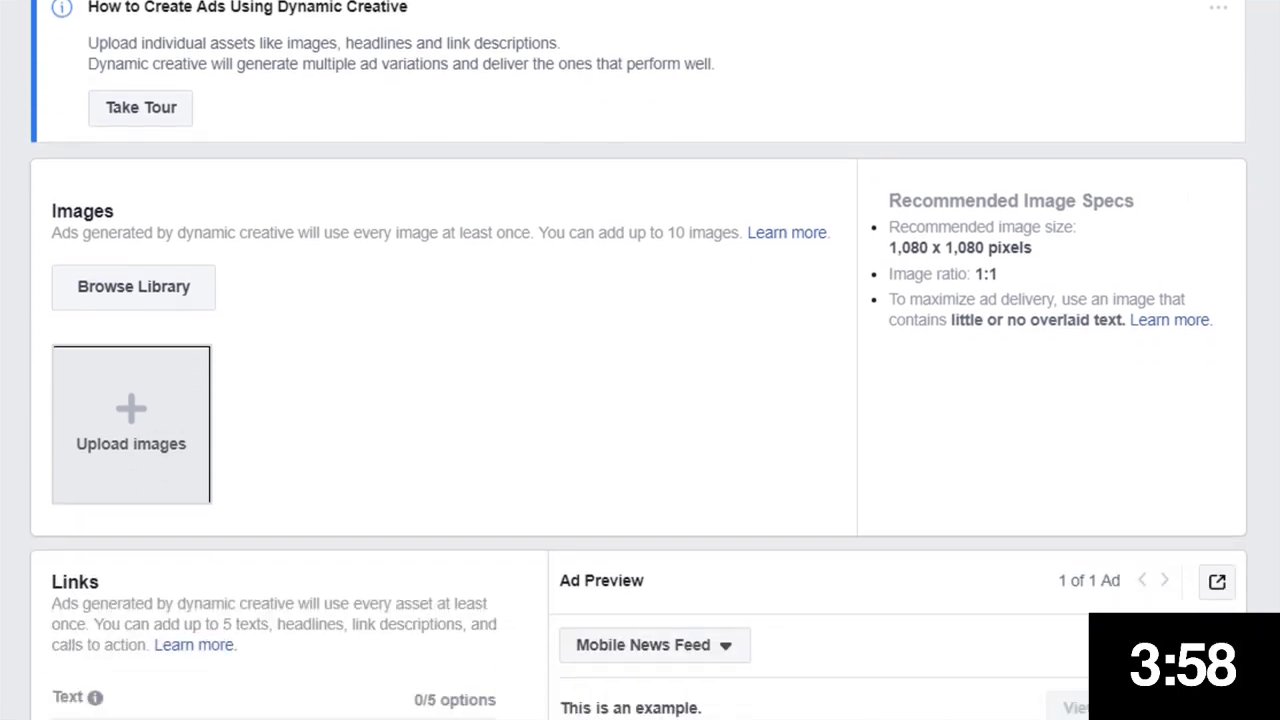
{"action": "scroll", "coordinate": [640, 420], "scroll_direction": "down", "scroll_amount": 1}
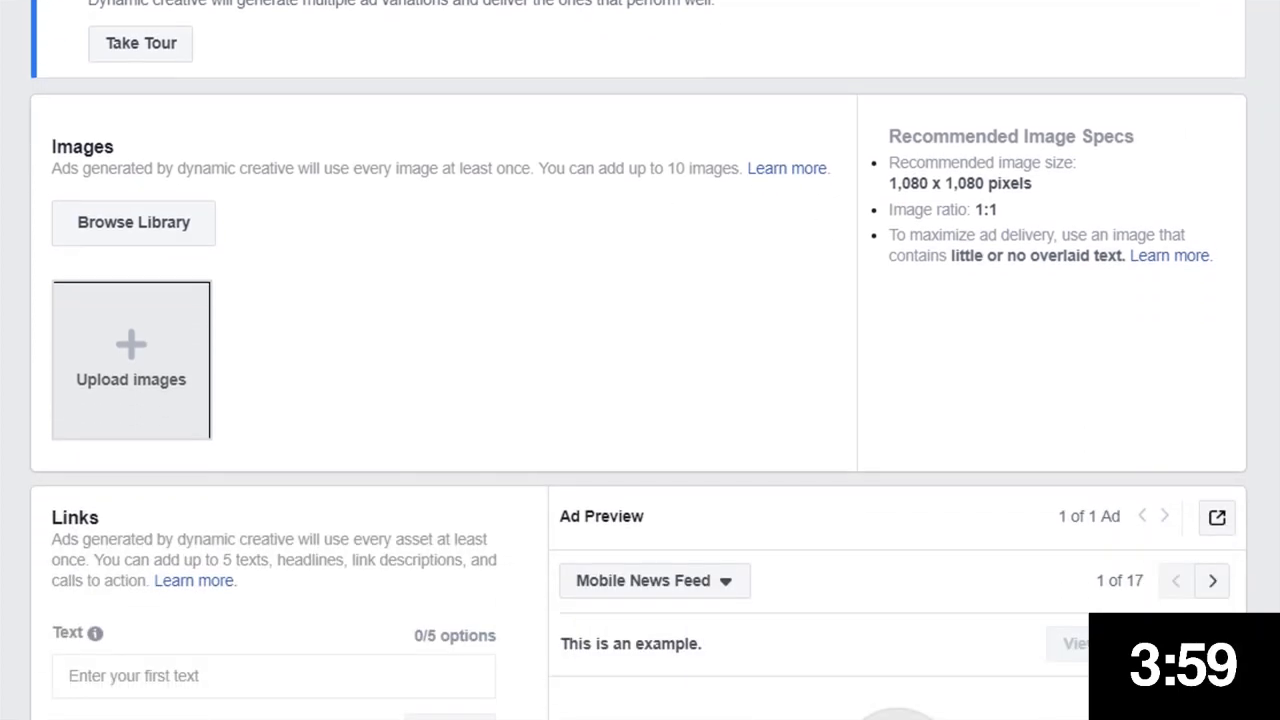
Upload all six images, pic1 to pic6, from the Elm Treason ads folder
{"action": "left_click", "coordinate": [138, 340]}
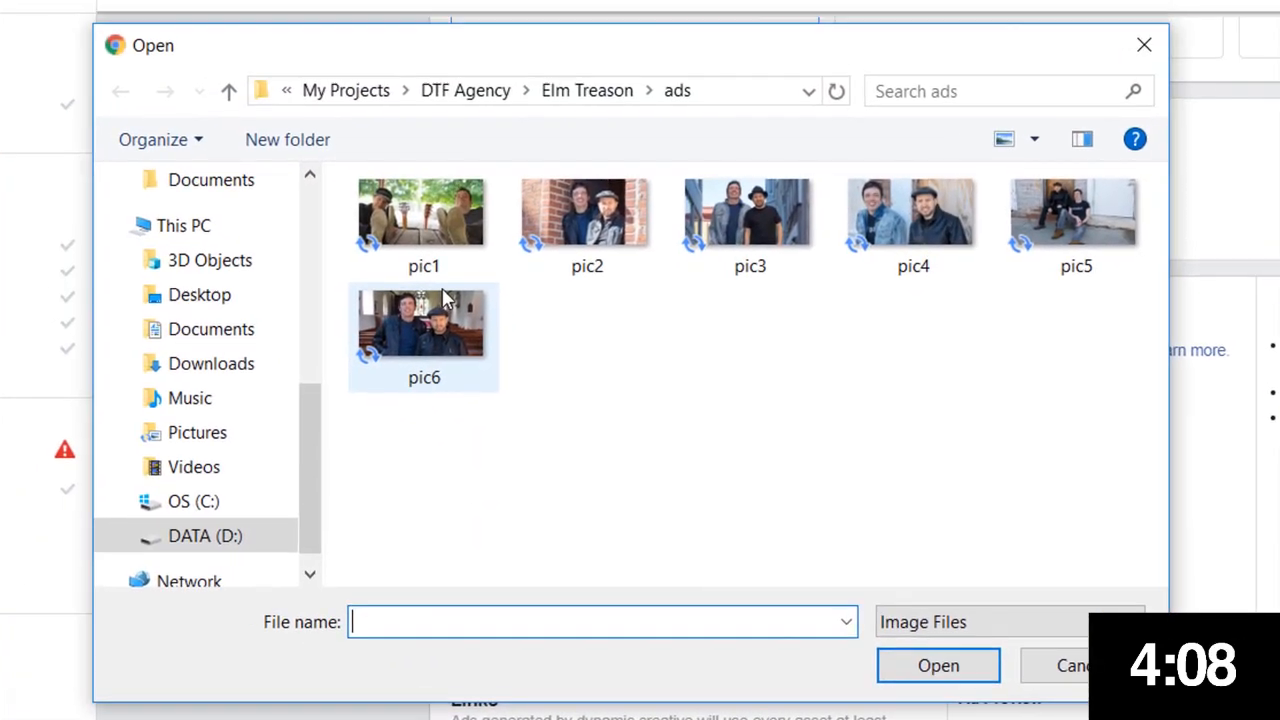
{"action": "left_click", "coordinate": [447, 336]}
{"action": "key", "text": "ctrl+a"}
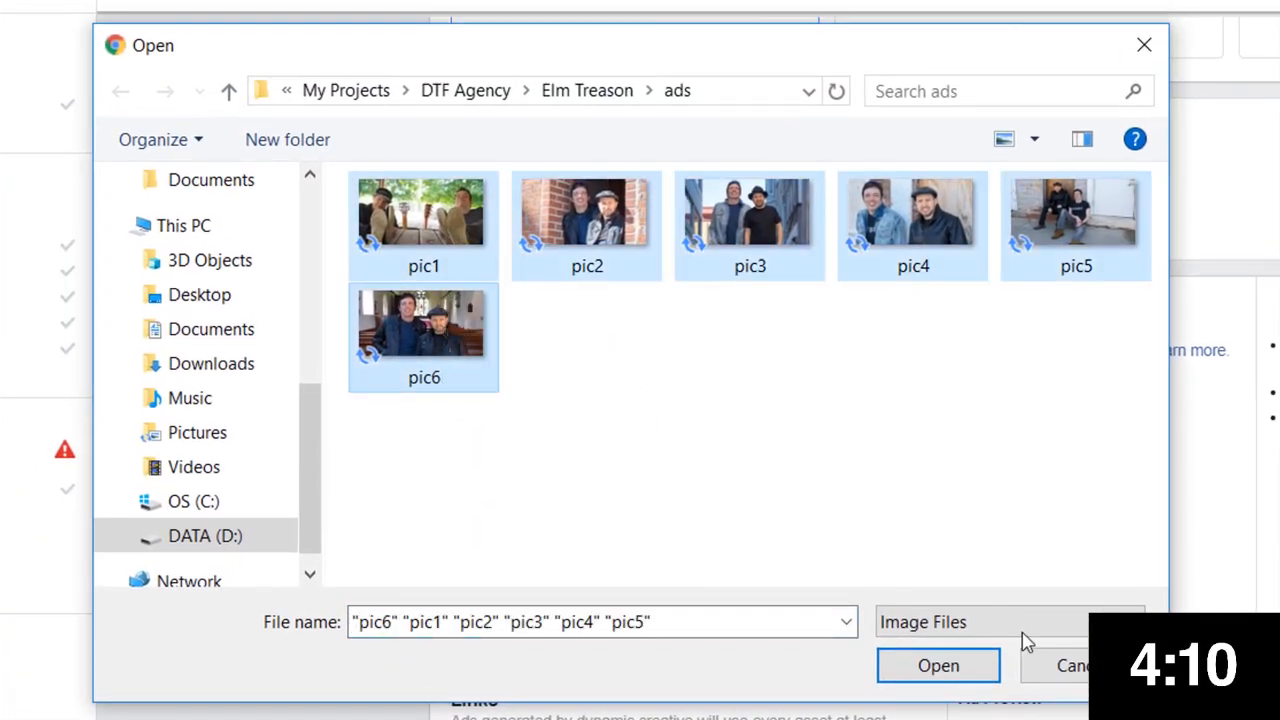
{"action": "left_click", "coordinate": [970, 679]}
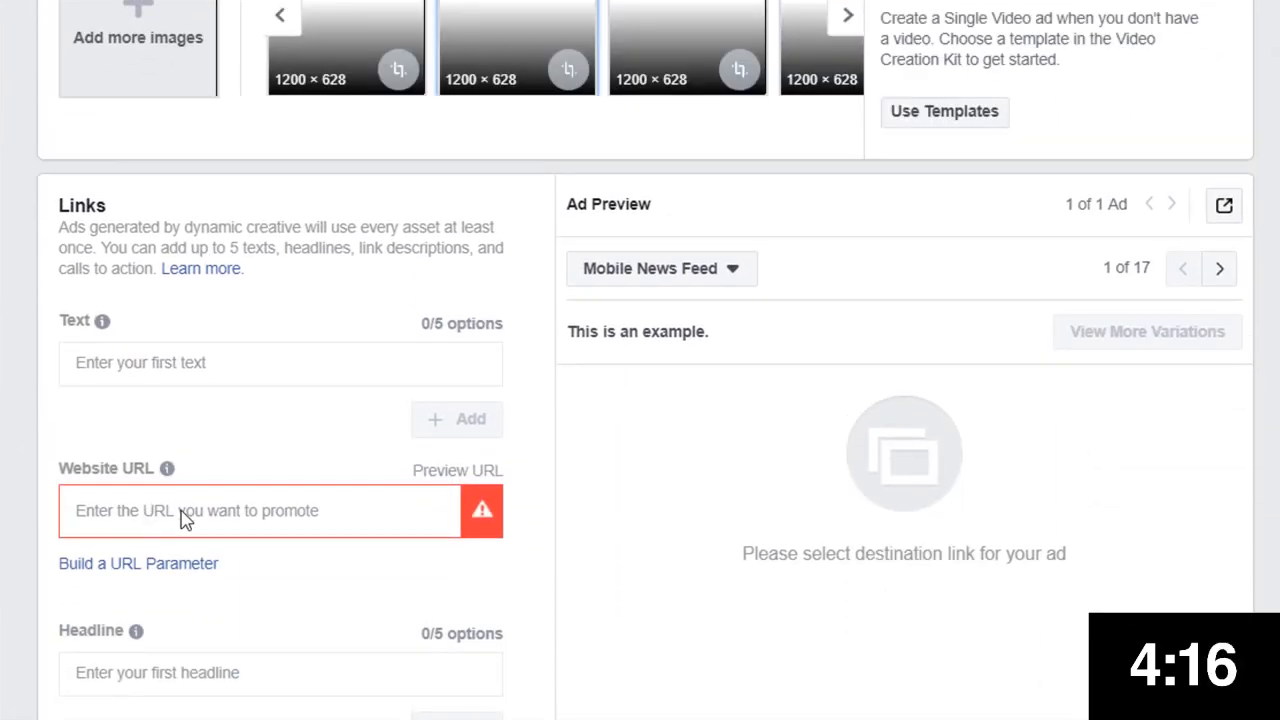
{"action": "left_click", "coordinate": [208, 512]}
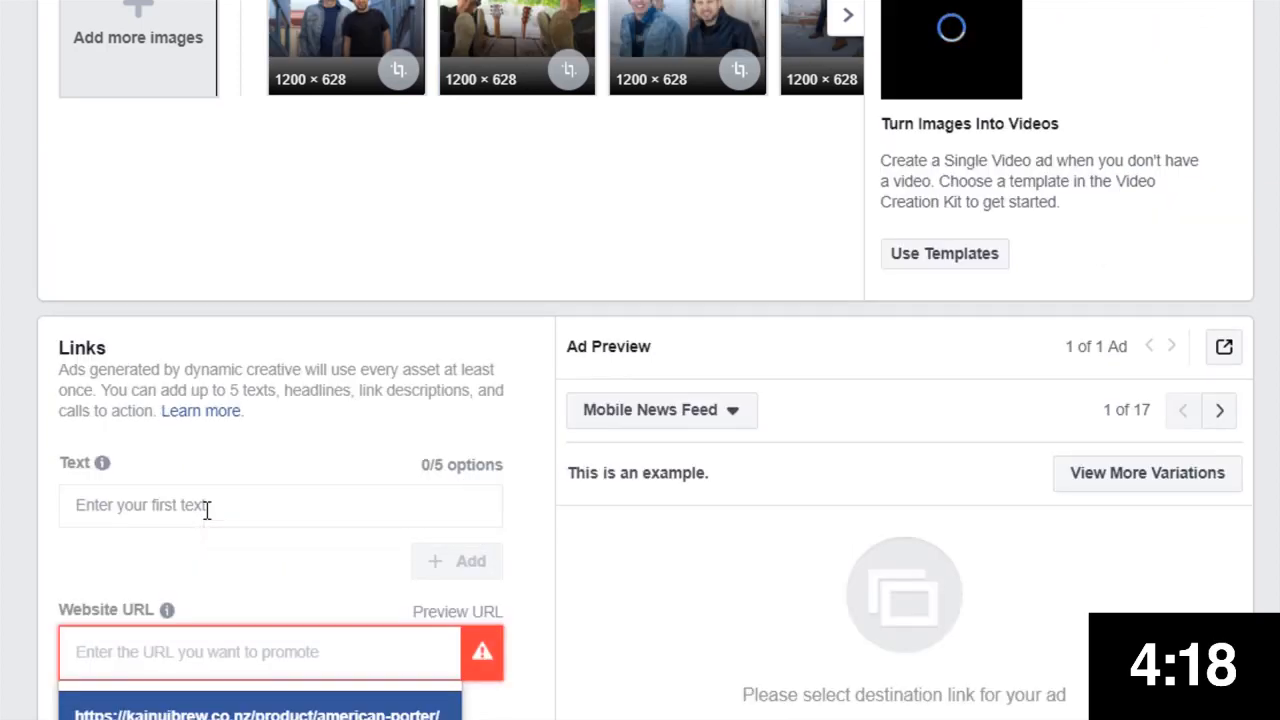
{"action": "type", "text": "http://www.elmtreasonmusic.com/"}
{"action": "type", "text": "fr"}
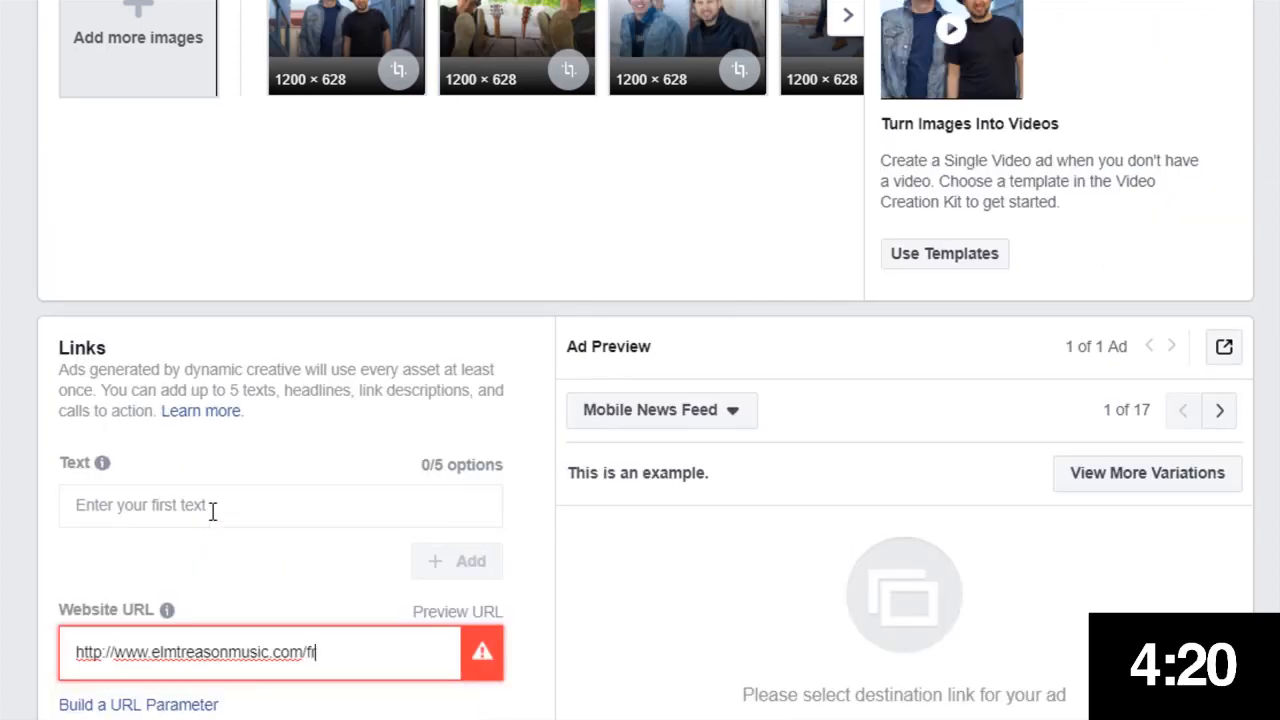
{"action": "type", "text": "ee"}
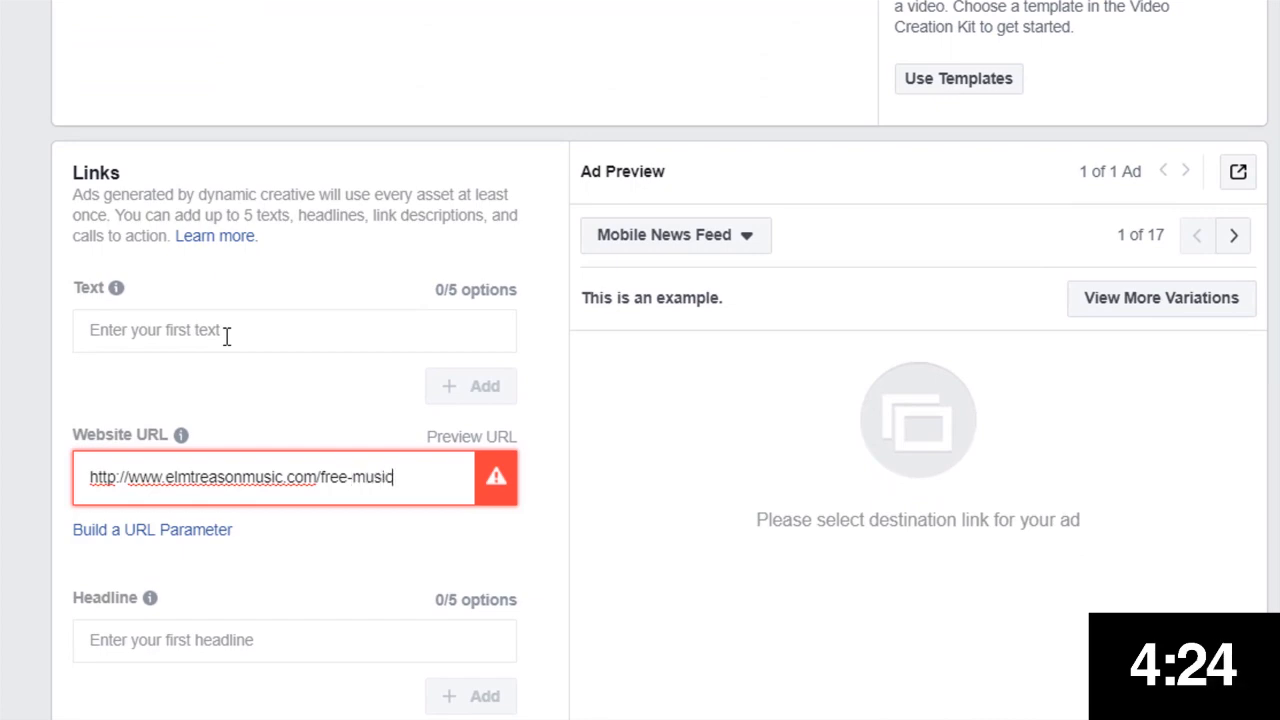
{"action": "type", "text": "-music"}
{"action": "key", "text": "ctrl+a"}
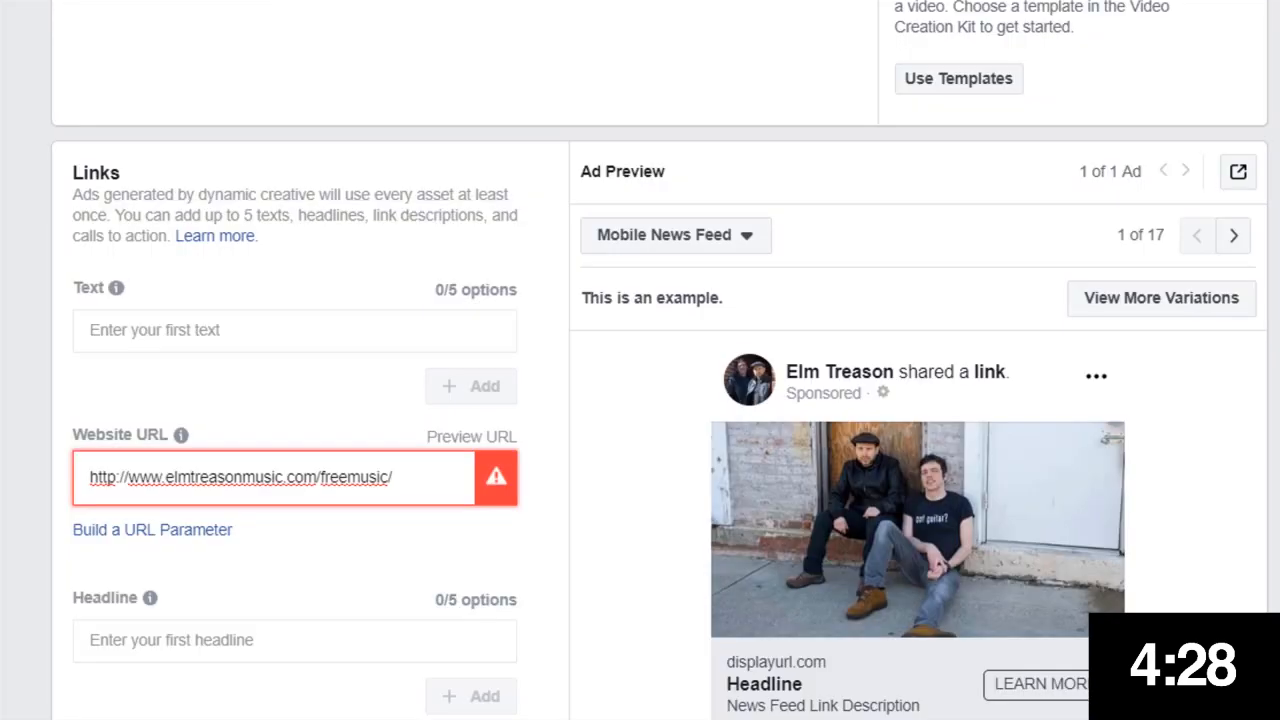
{"action": "scroll", "coordinate": [640, 360], "scroll_direction": "down", "scroll_amount": 4}
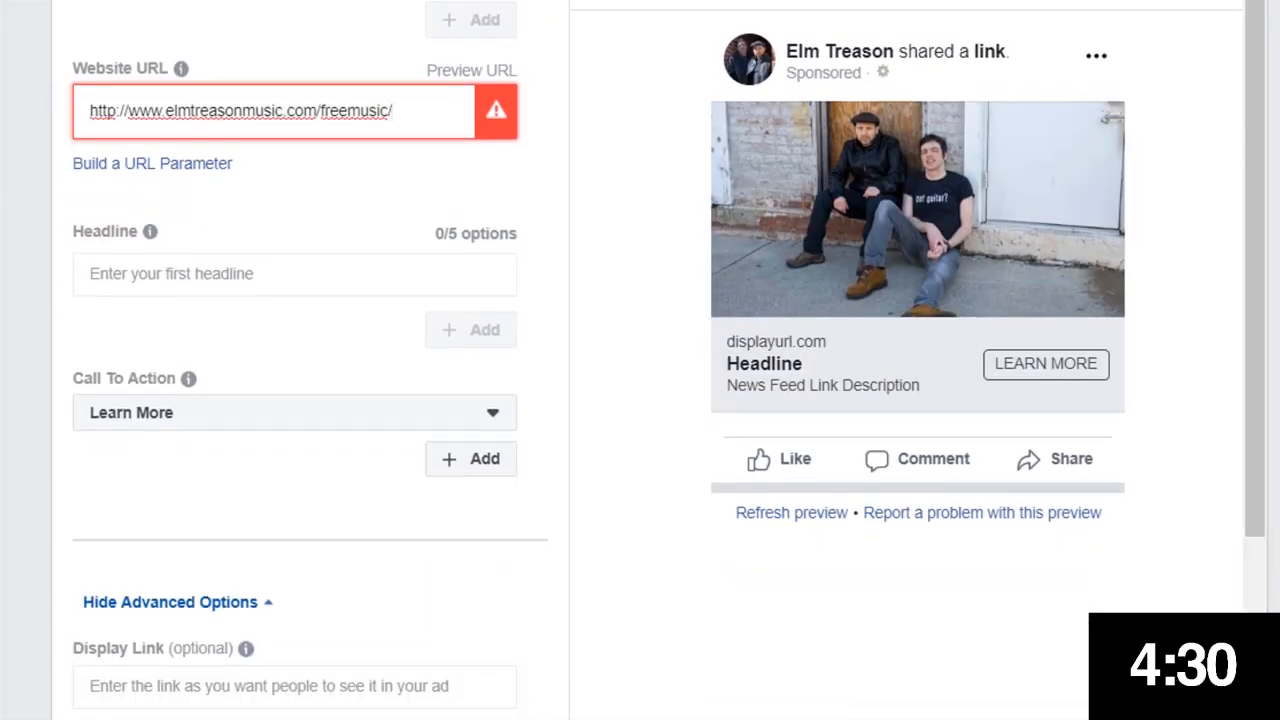
{"action": "key", "text": "Tab"}
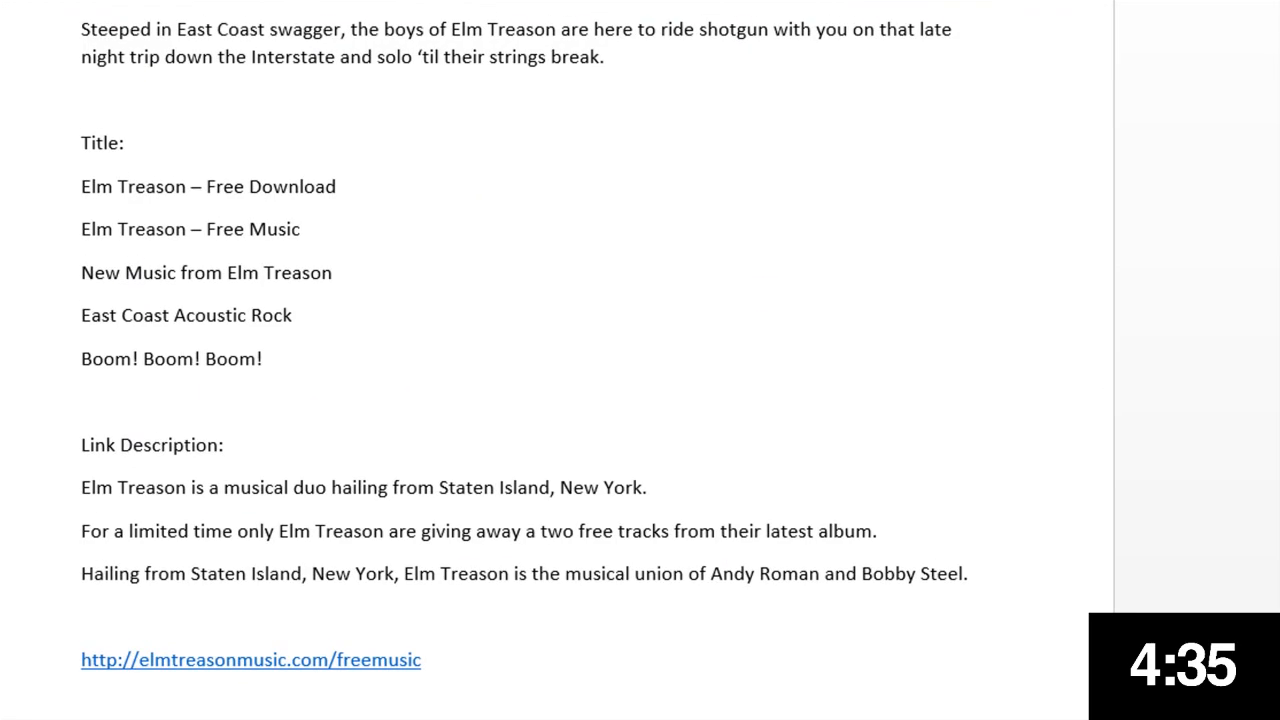
Copy the first paragraph of the ad copy document into the ad's text field and add another text option
{"action": "triple_click", "coordinate": [524, 573]}
{"action": "scroll", "coordinate": [557, 360], "scroll_direction": "up", "scroll_amount": 5}
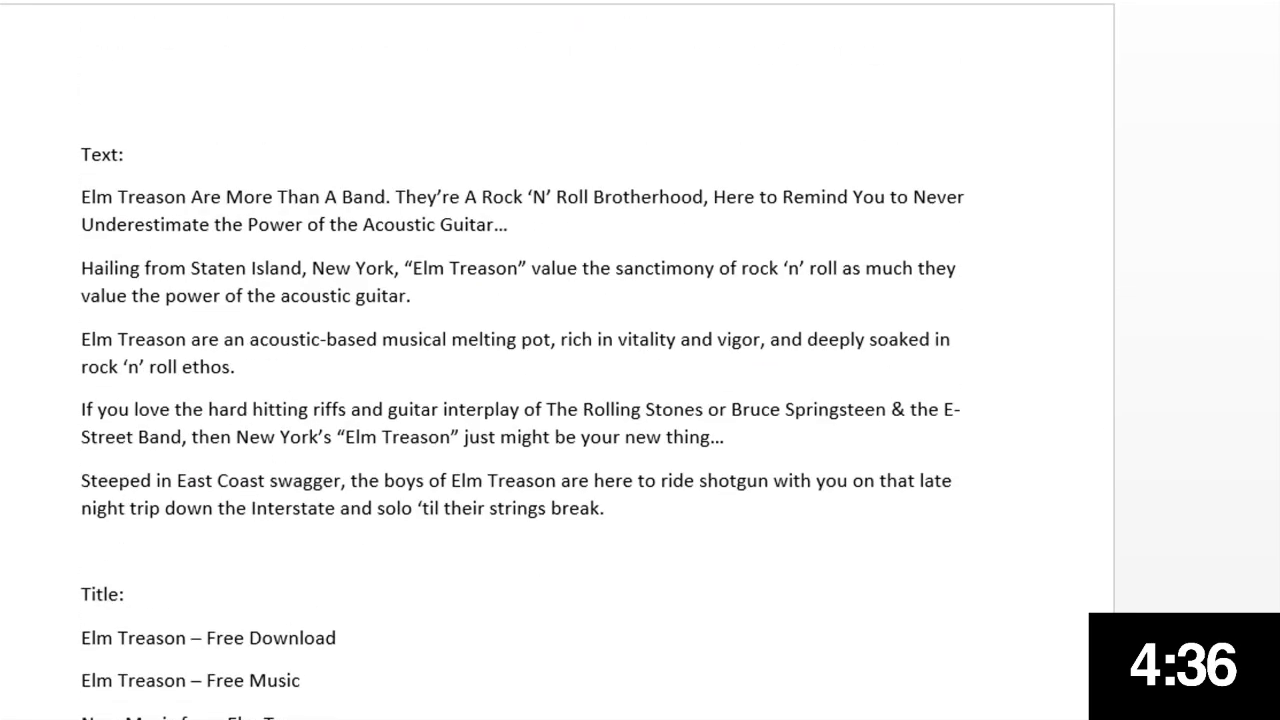
{"action": "triple_click", "coordinate": [93, 206]}
{"action": "key", "text": "ctrl+c"}
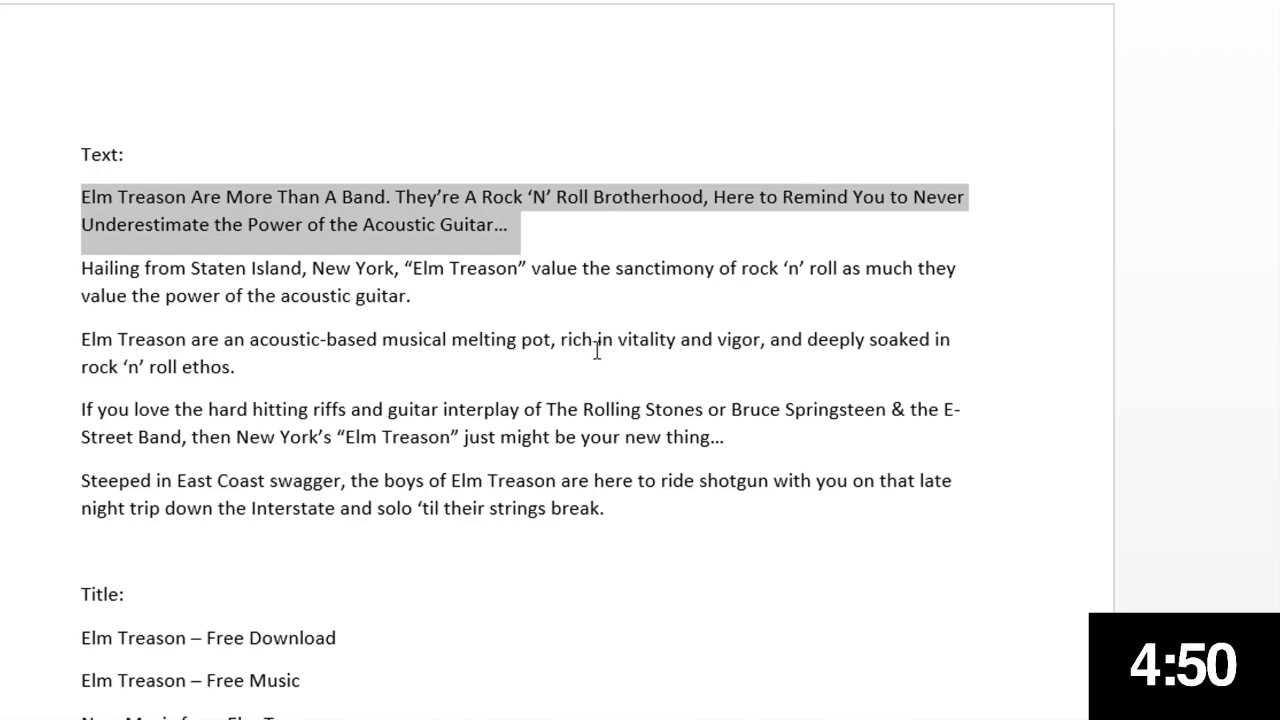
{"action": "scroll", "coordinate": [597, 350], "scroll_direction": "down", "scroll_amount": 2}
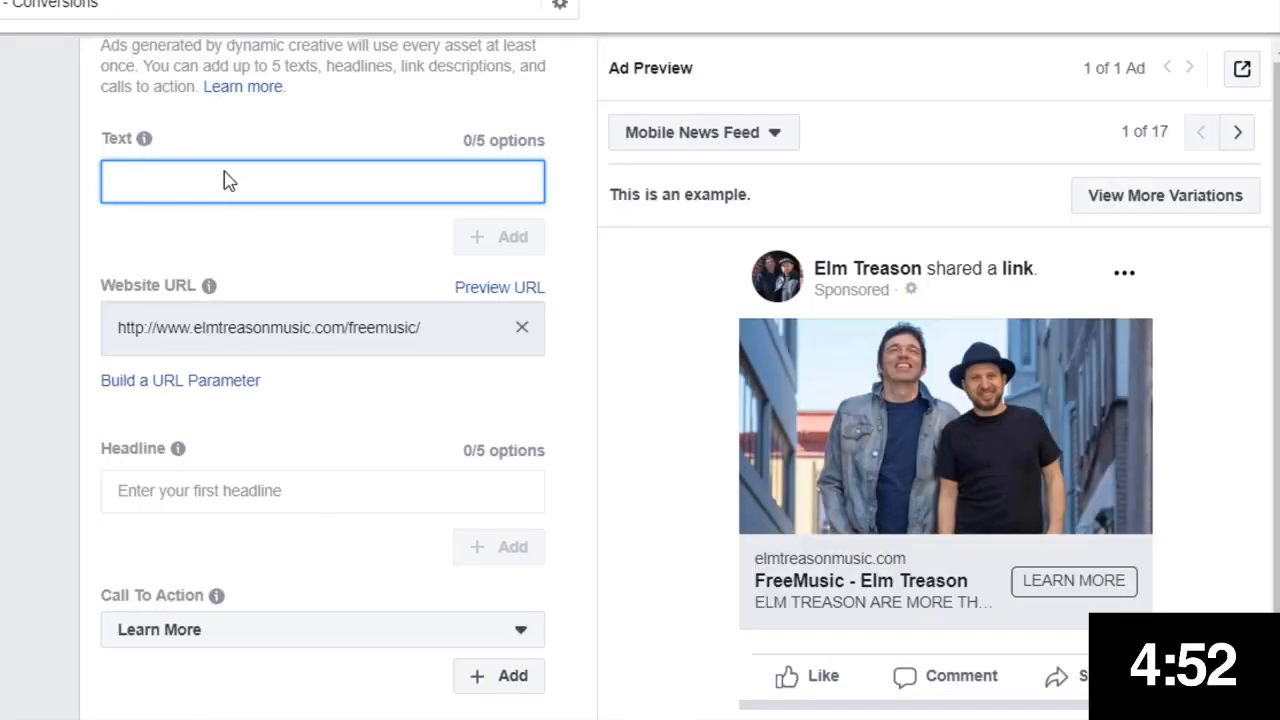
{"action": "left_click", "coordinate": [229, 178]}
{"action": "key", "text": "ctrl+v"}
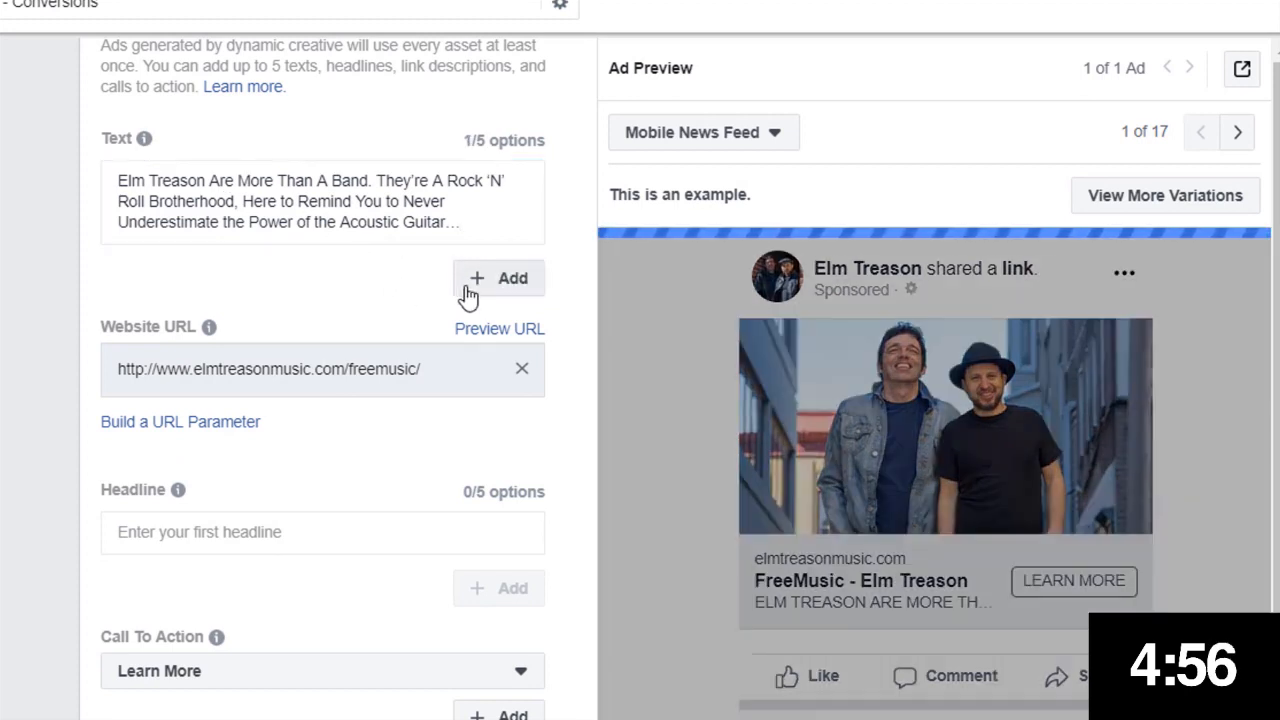
{"action": "left_click", "coordinate": [483, 290]}
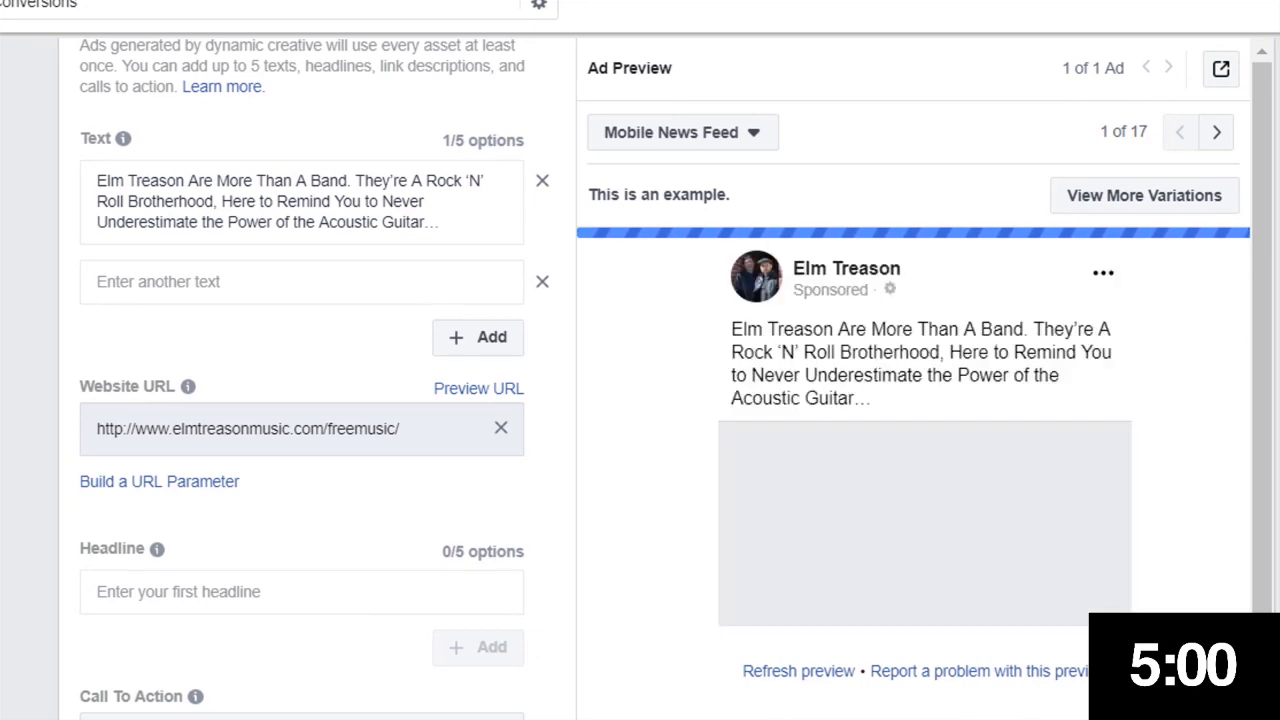
Copy the remaining document paragraphs into the ad's other text options, filling all five
{"action": "key", "text": "alt+Tab"}
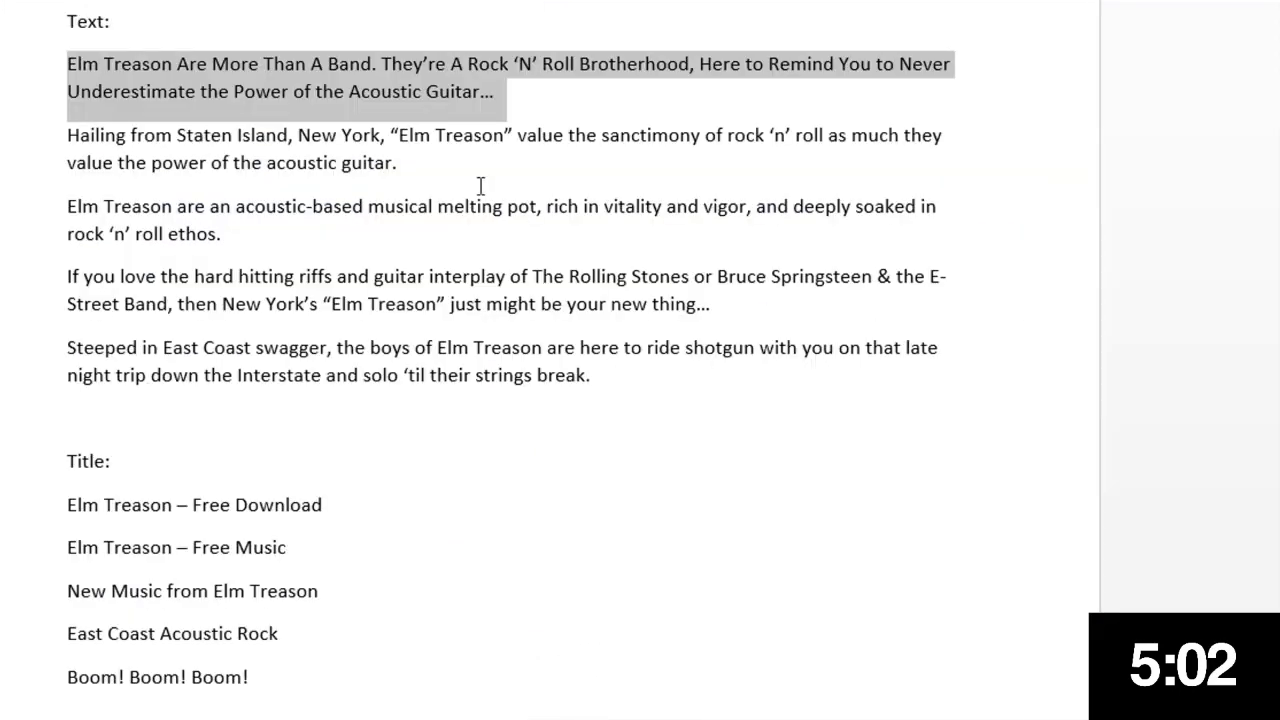
{"action": "left_click_drag", "start_coordinate": [458, 179], "coordinate": [59, 138]}
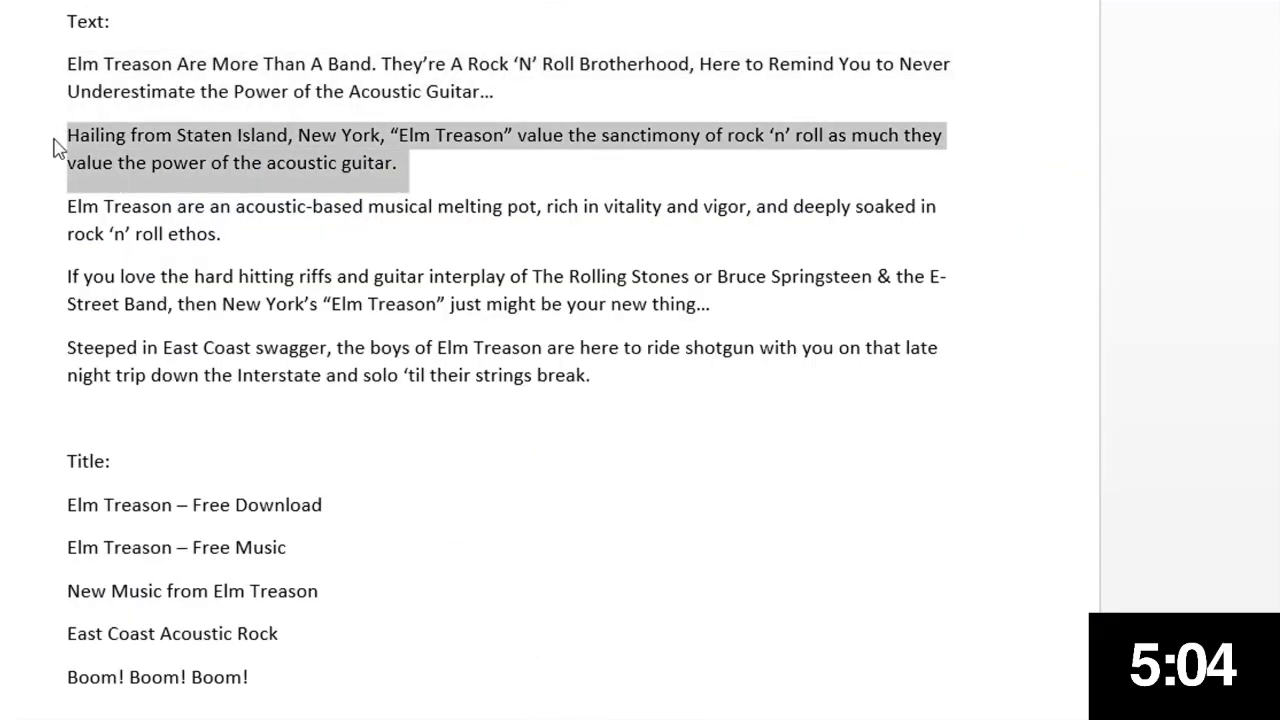
{"action": "key", "text": "ctrl+c"}
{"action": "key", "text": "alt+Tab"}
{"action": "key", "text": "ctrl+v"}
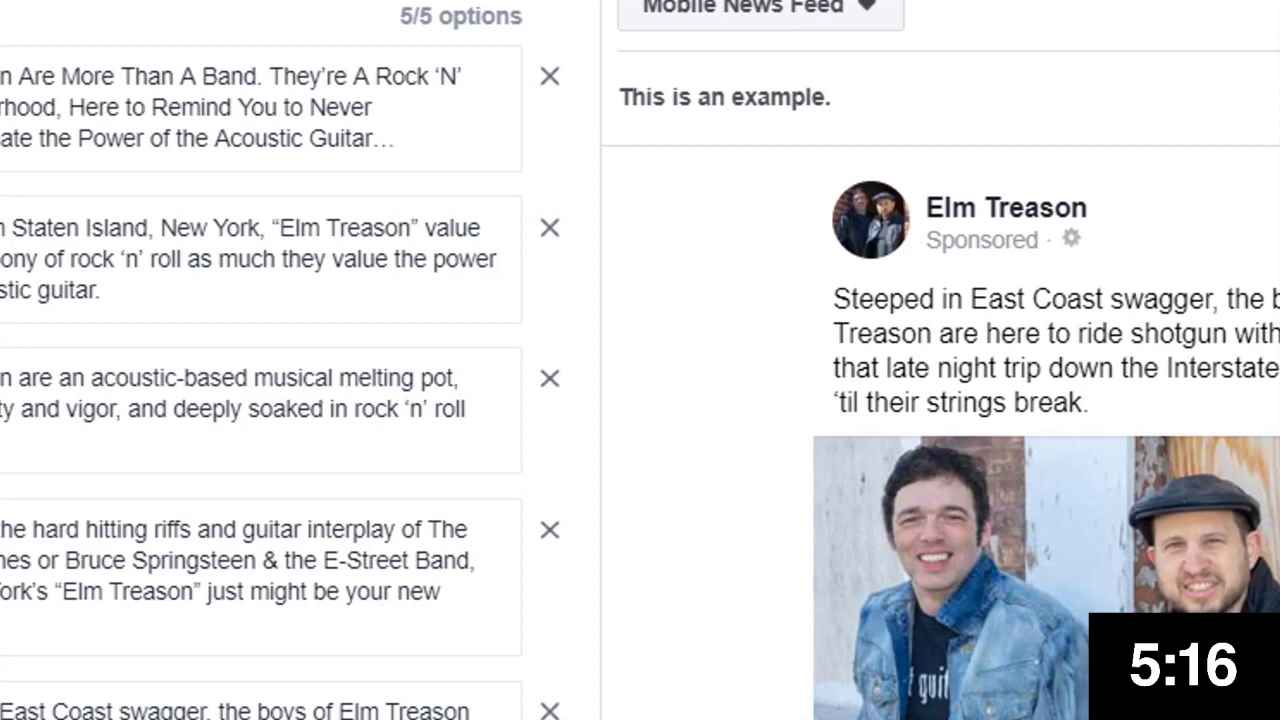
{"action": "scroll", "coordinate": [800, 290], "scroll_direction": "down", "scroll_amount": 3}
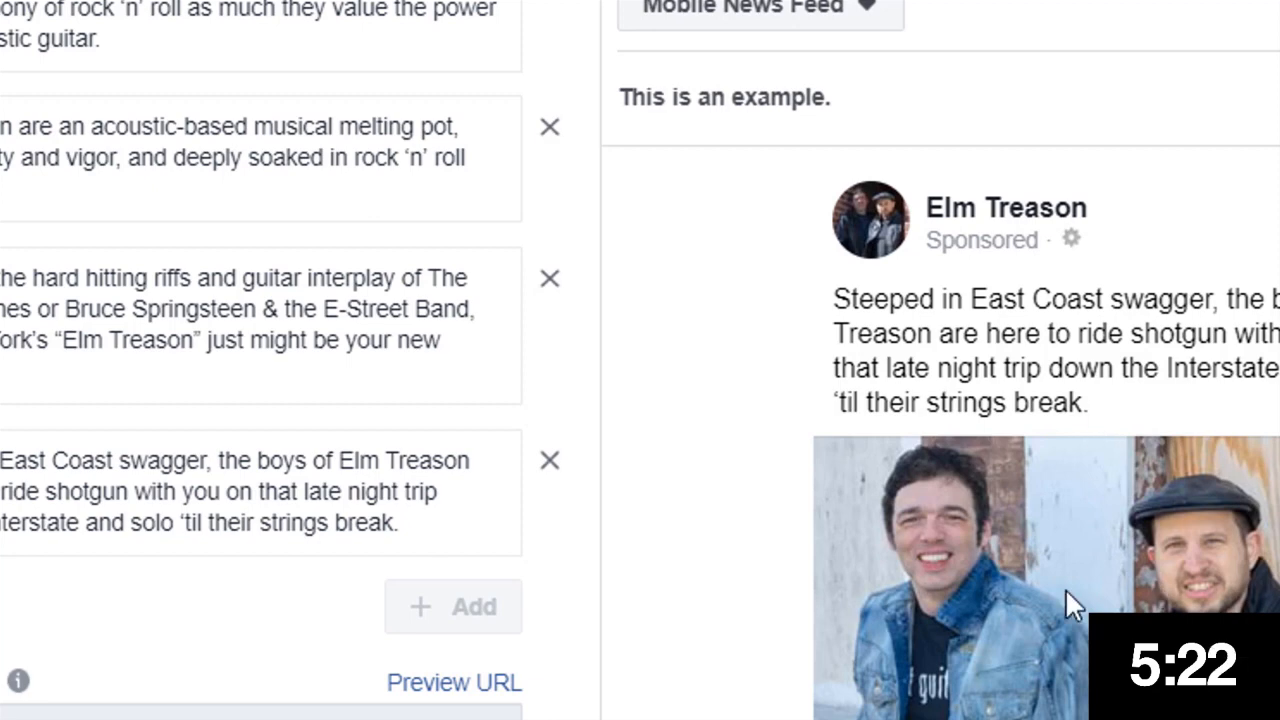
{"action": "scroll", "coordinate": [288, 400], "scroll_direction": "down", "scroll_amount": 6}
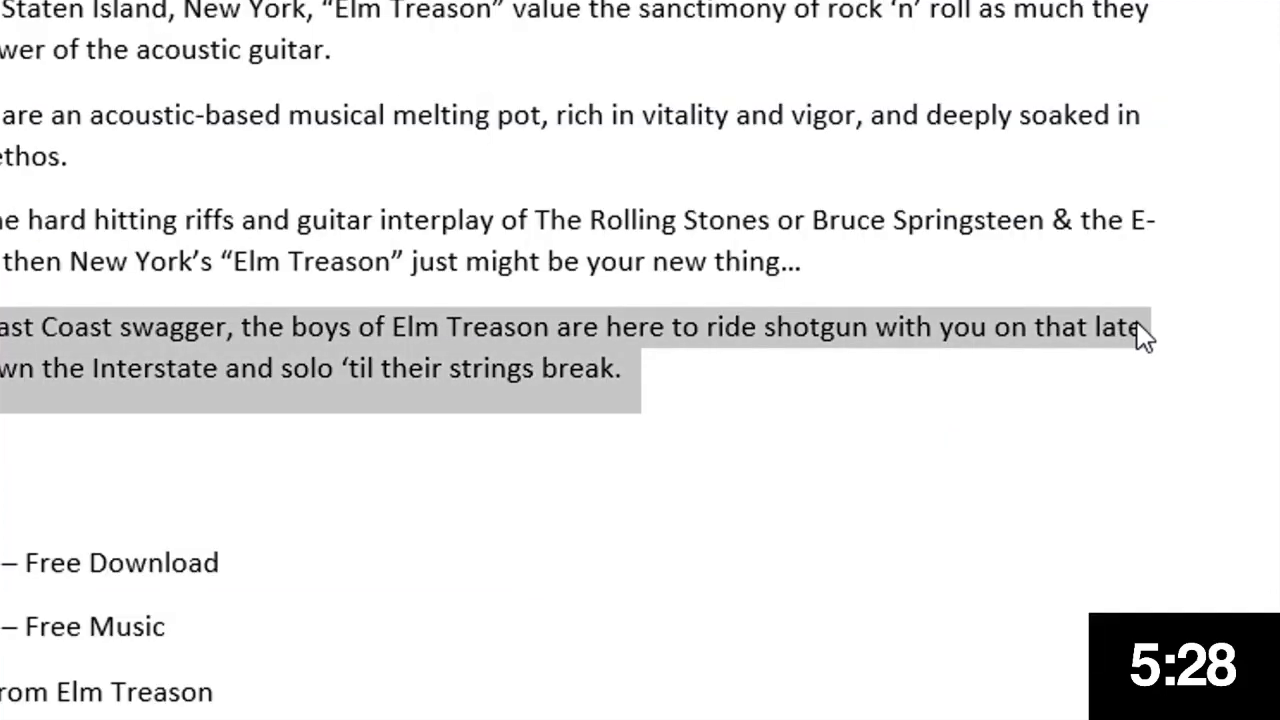
Add the document's five titles as headlines, starting with Elm Treason – Free Download
{"action": "scroll", "coordinate": [613, 103], "scroll_direction": "down", "scroll_amount": 4}
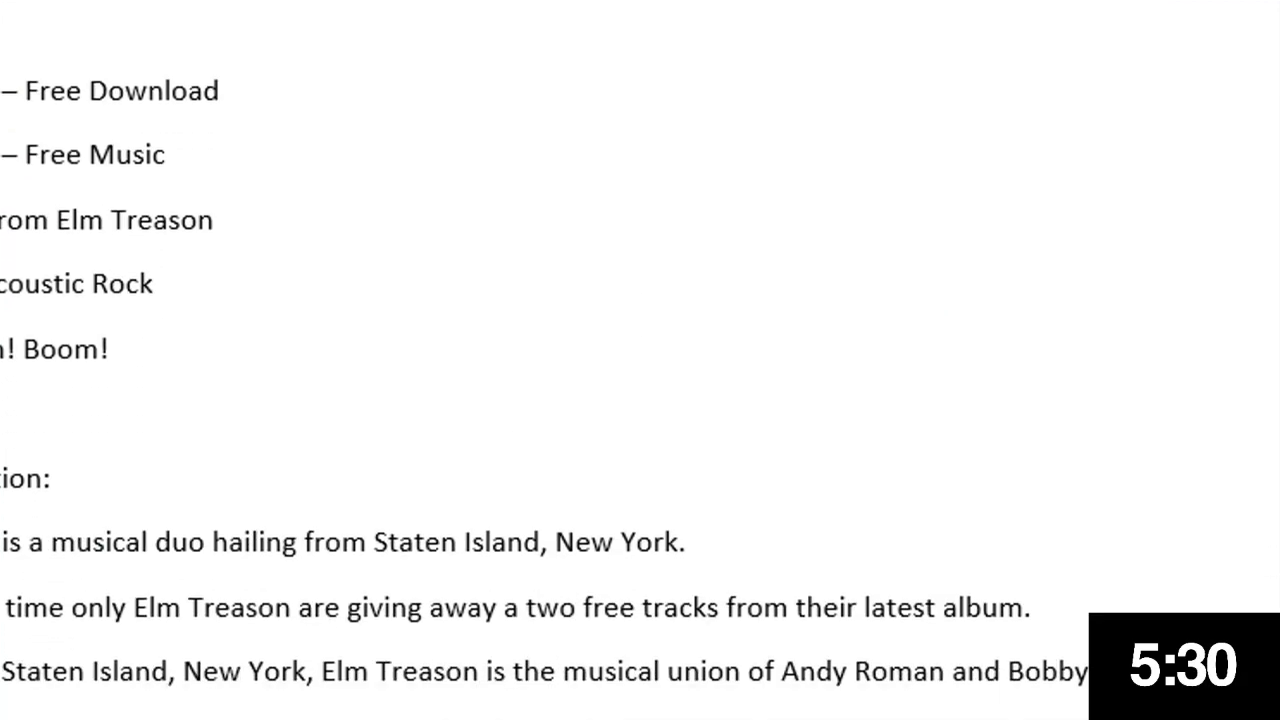
{"action": "left_click_drag", "start_coordinate": [256, 67], "coordinate": [0, 88]}
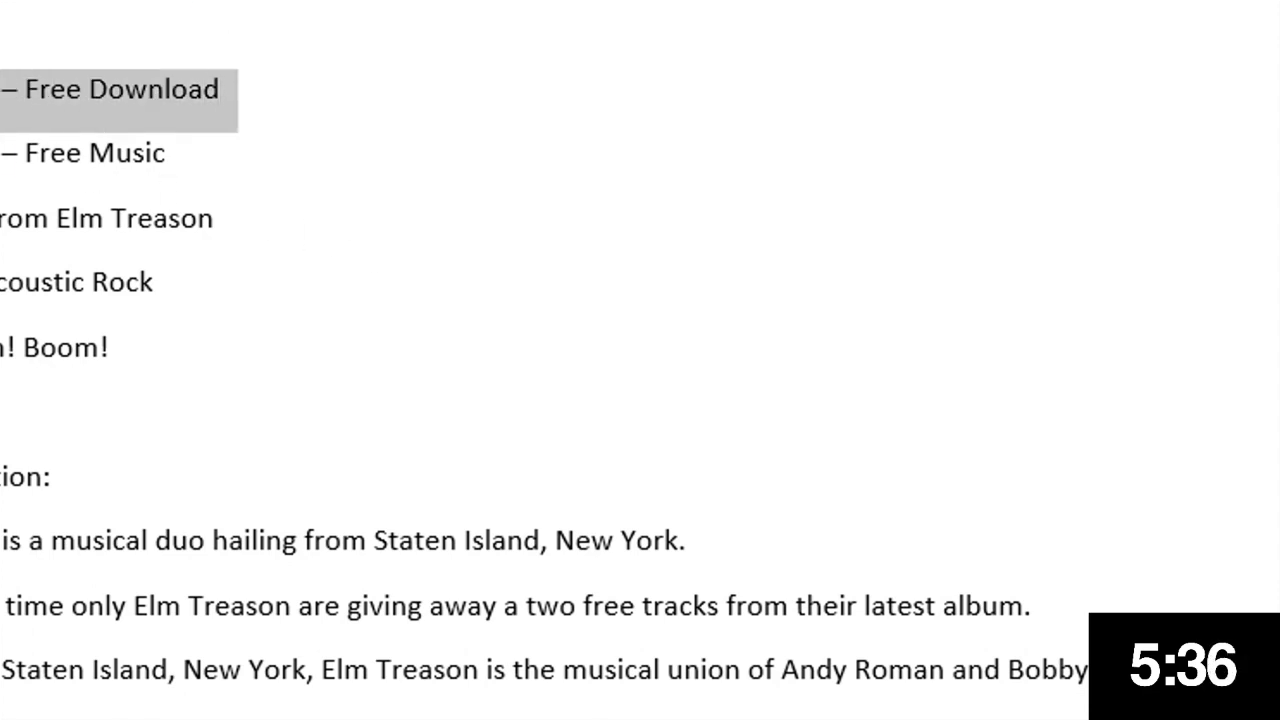
{"action": "left_click", "coordinate": [168, 153]}
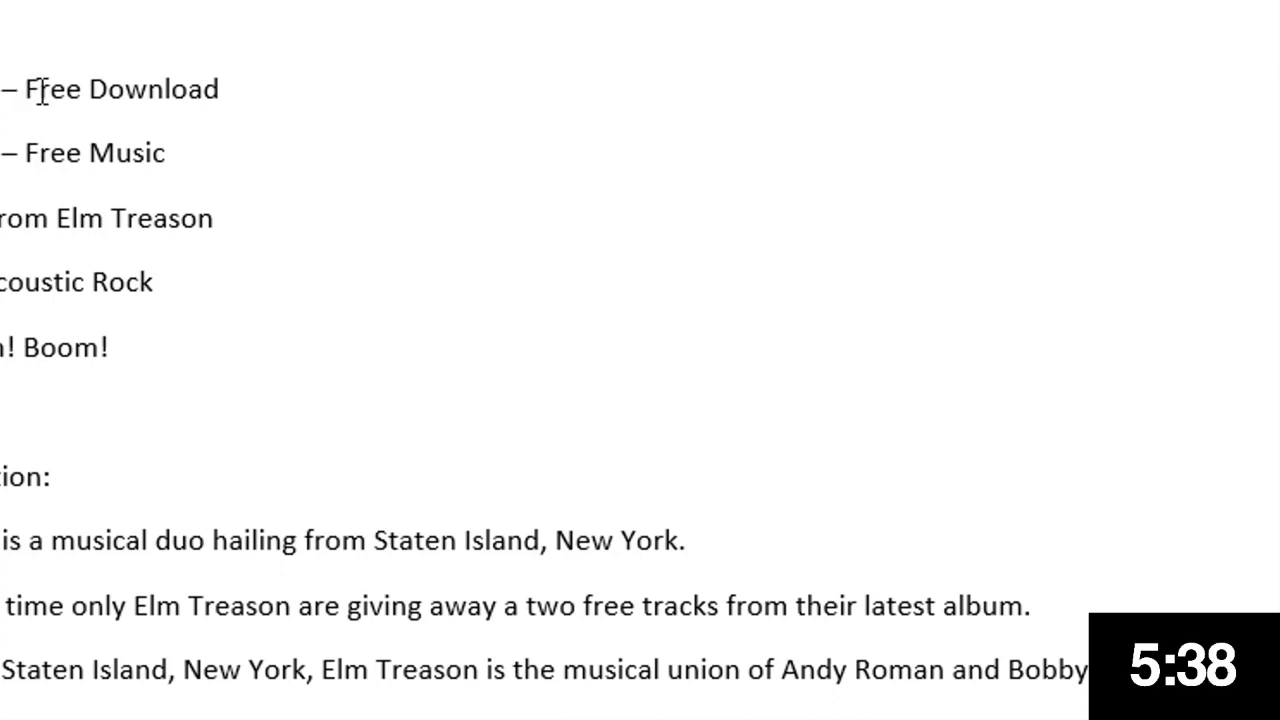
{"action": "left_click_drag", "start_coordinate": [256, 88], "coordinate": [0, 88]}
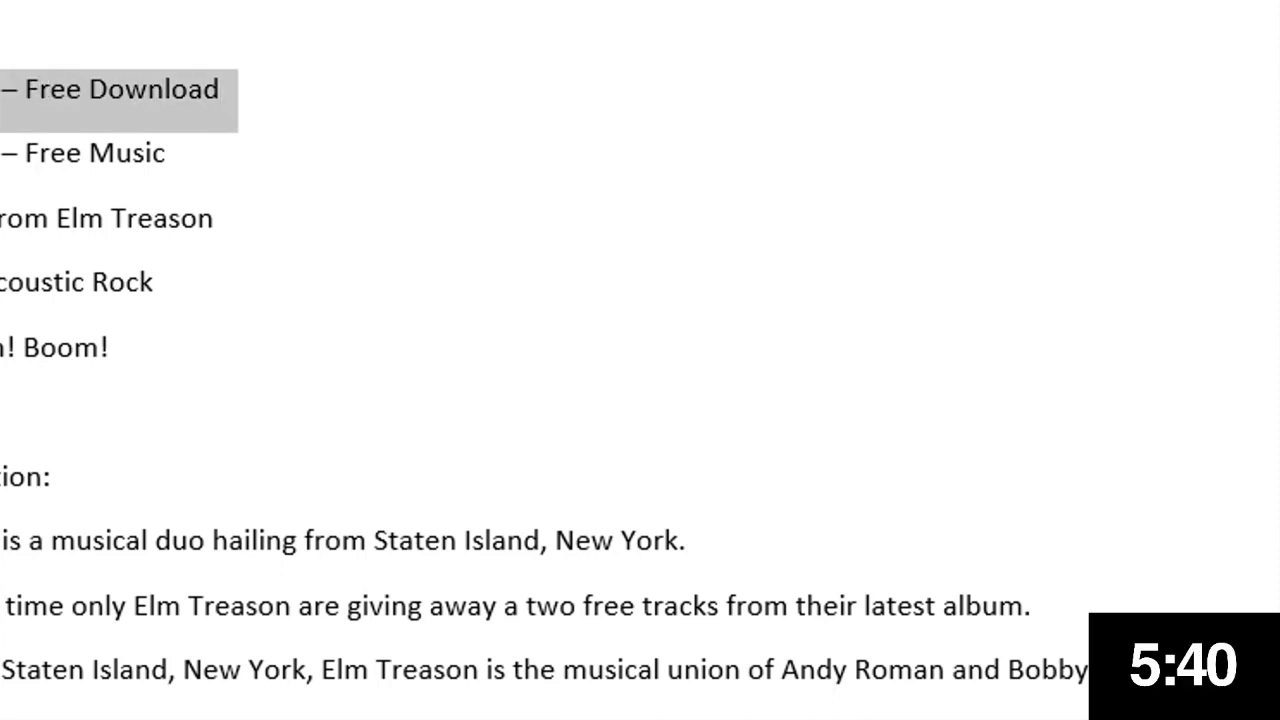
{"action": "key", "text": "alt+Tab"}
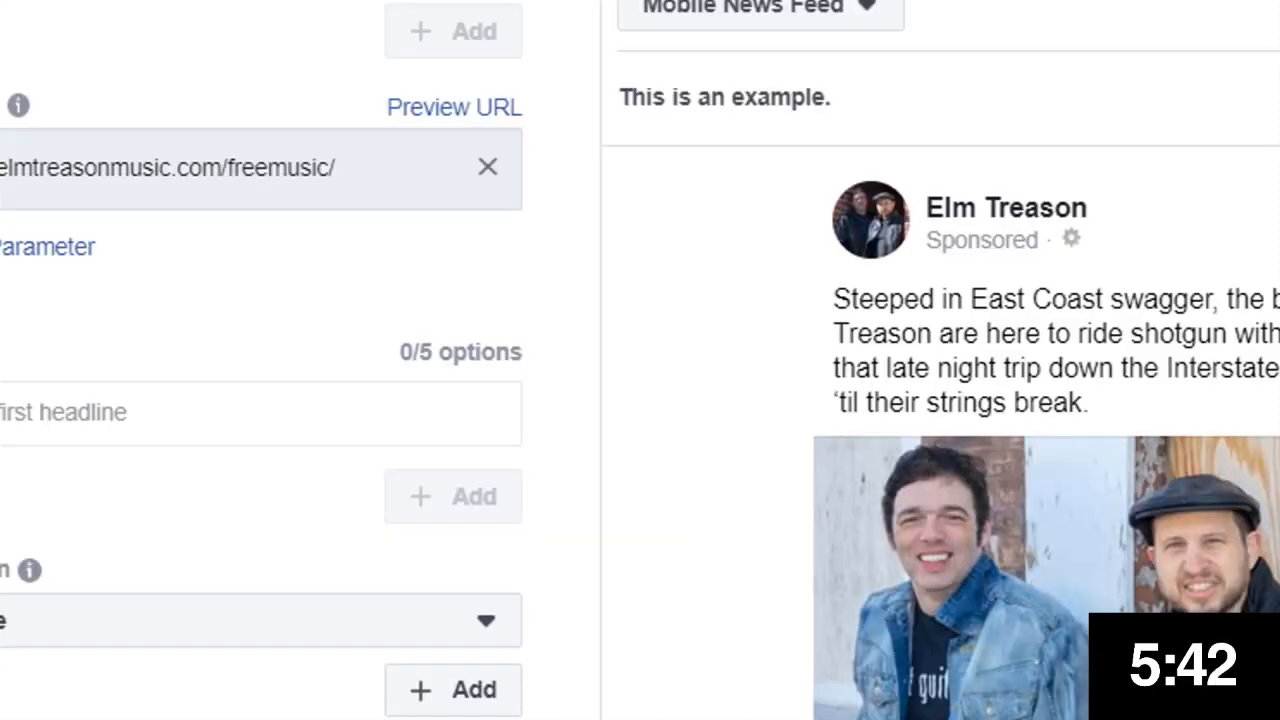
{"action": "left_click", "coordinate": [27, 406]}
{"action": "key", "text": "ctrl+v"}
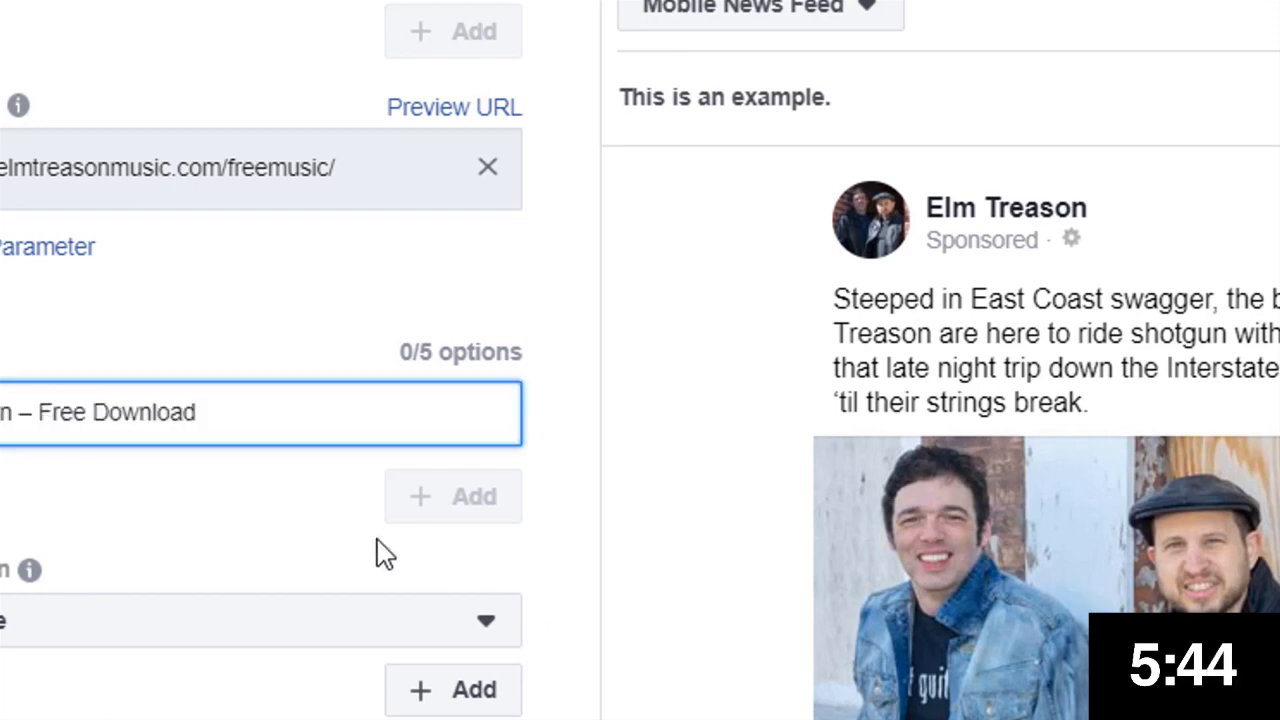
{"action": "left_click", "coordinate": [471, 512]}
{"action": "left_click", "coordinate": [470, 516]}
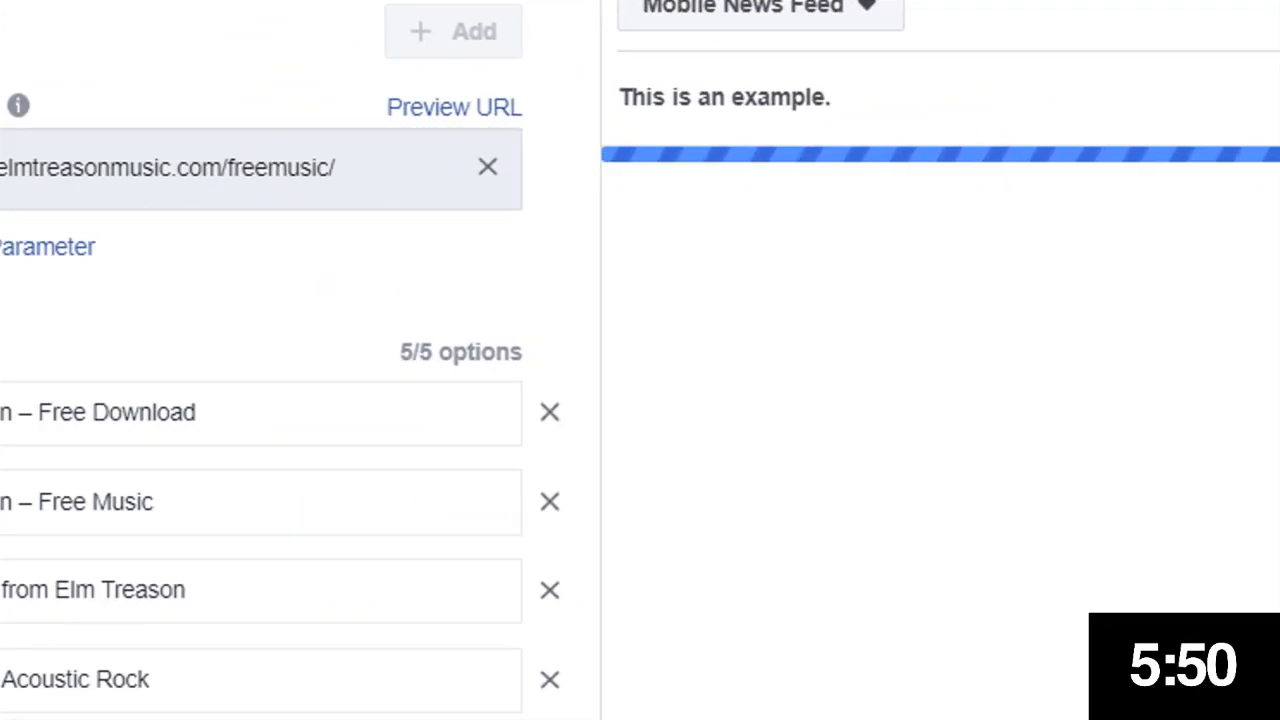
{"action": "scroll", "coordinate": [260, 400], "scroll_direction": "down", "scroll_amount": 5}
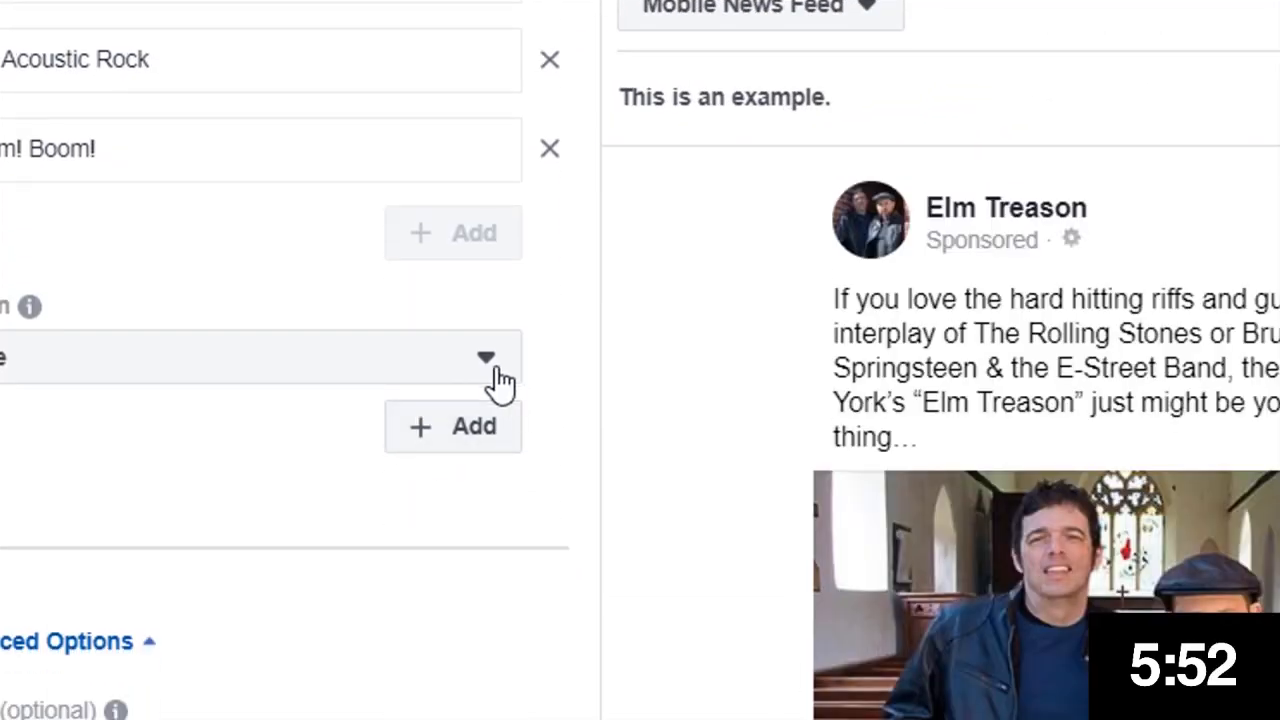
Set five calls to action: Download, Learn More, Listen Now, Subscribe and Sign Up
{"action": "left_click", "coordinate": [493, 368]}
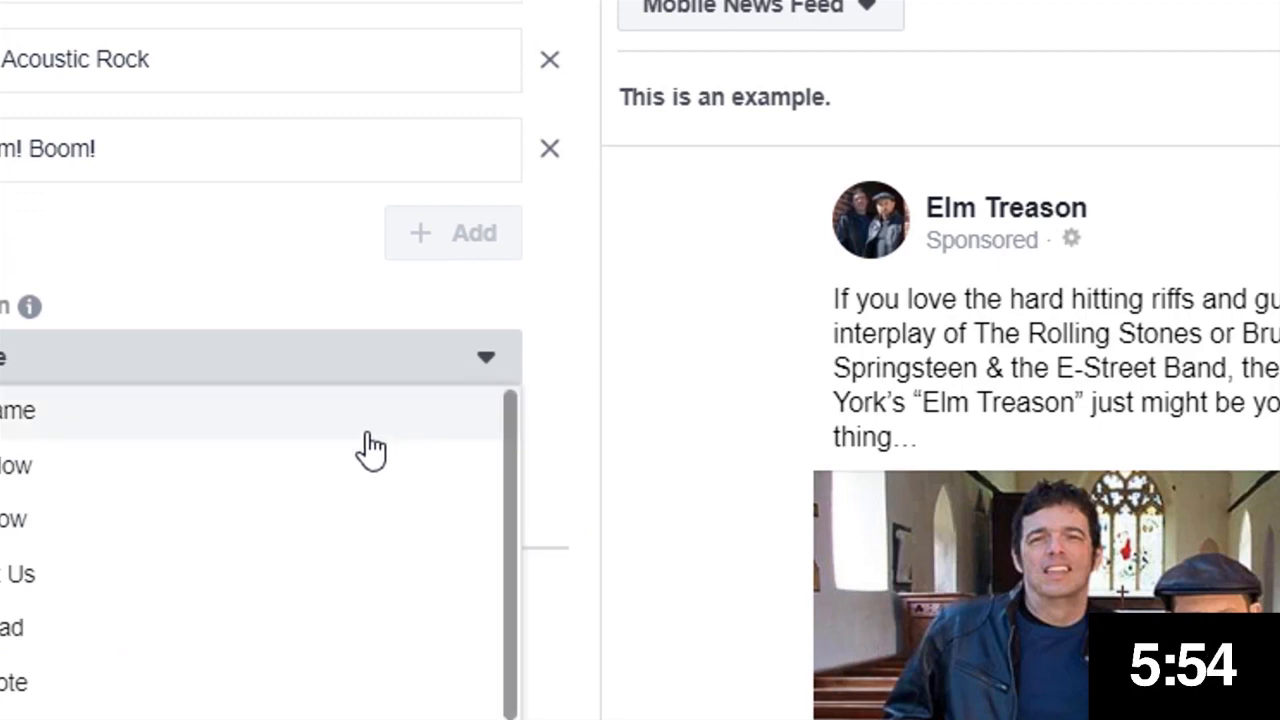
{"action": "left_click", "coordinate": [150, 637]}
{"action": "left_click", "coordinate": [453, 438]}
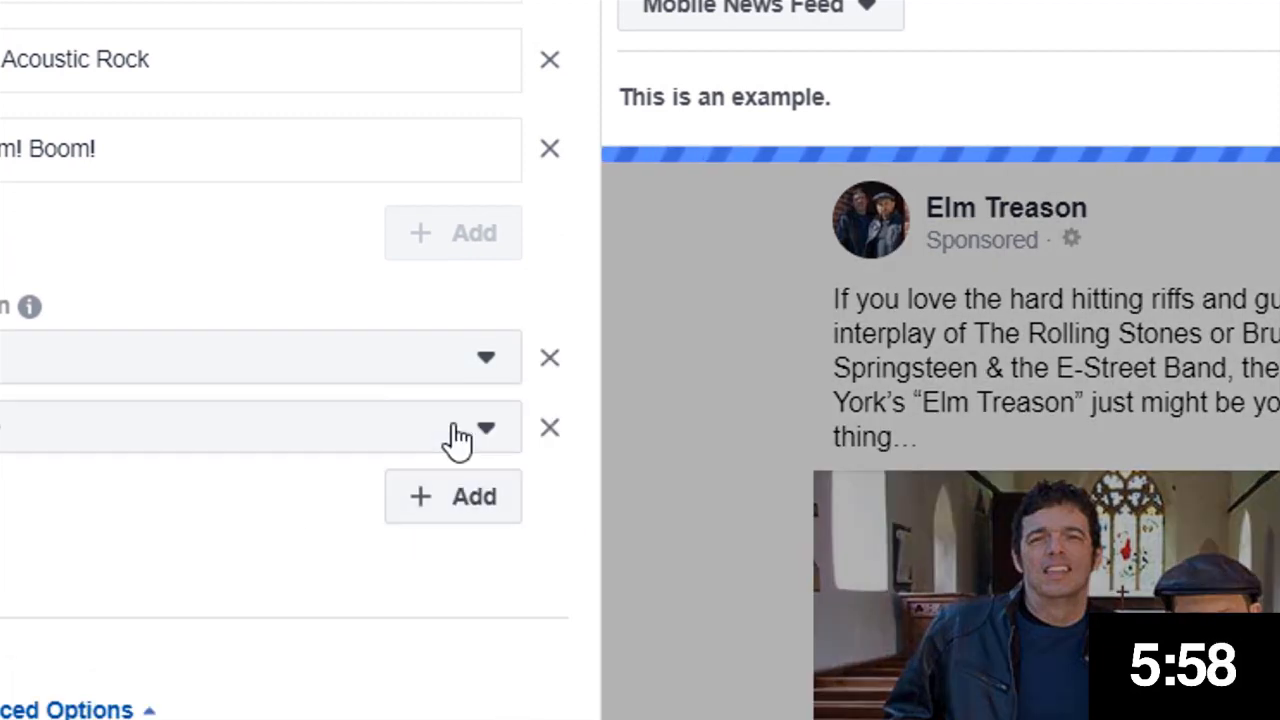
{"action": "left_click", "coordinate": [490, 428]}
{"action": "left_click", "coordinate": [514, 497]}
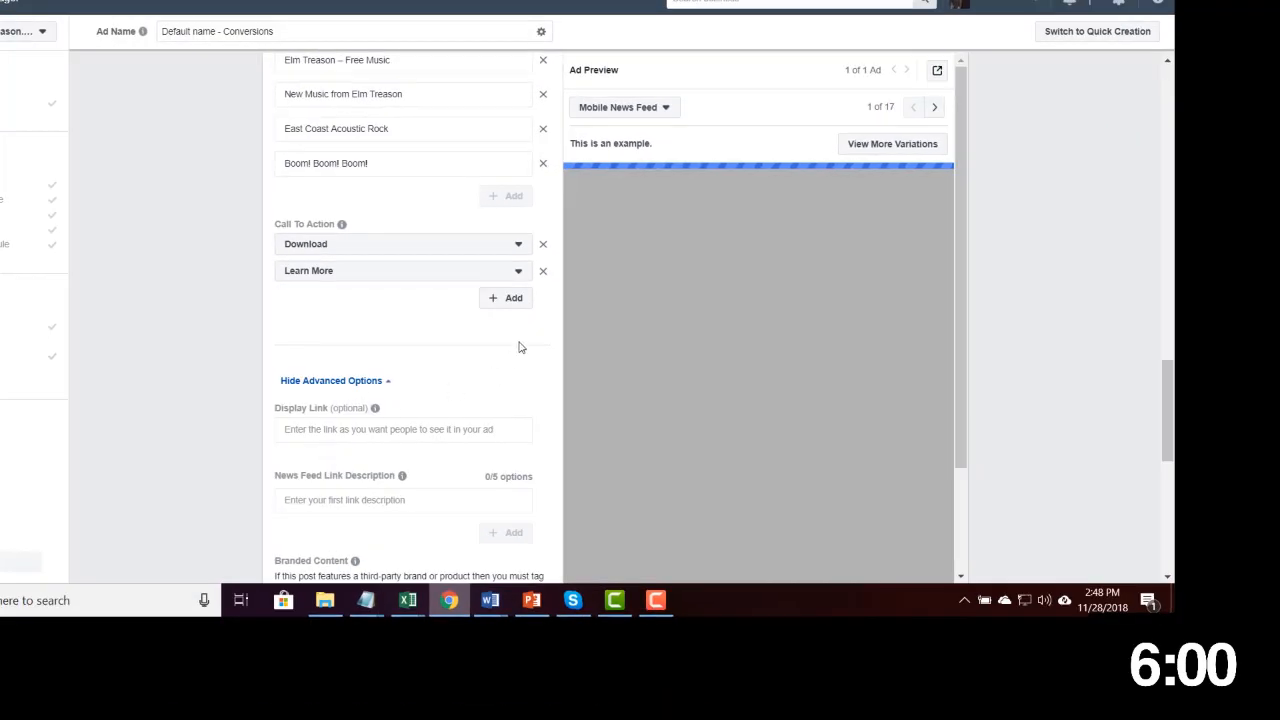
{"action": "left_click", "coordinate": [505, 297]}
{"action": "left_click", "coordinate": [337, 489]}
{"action": "left_click", "coordinate": [506, 324]}
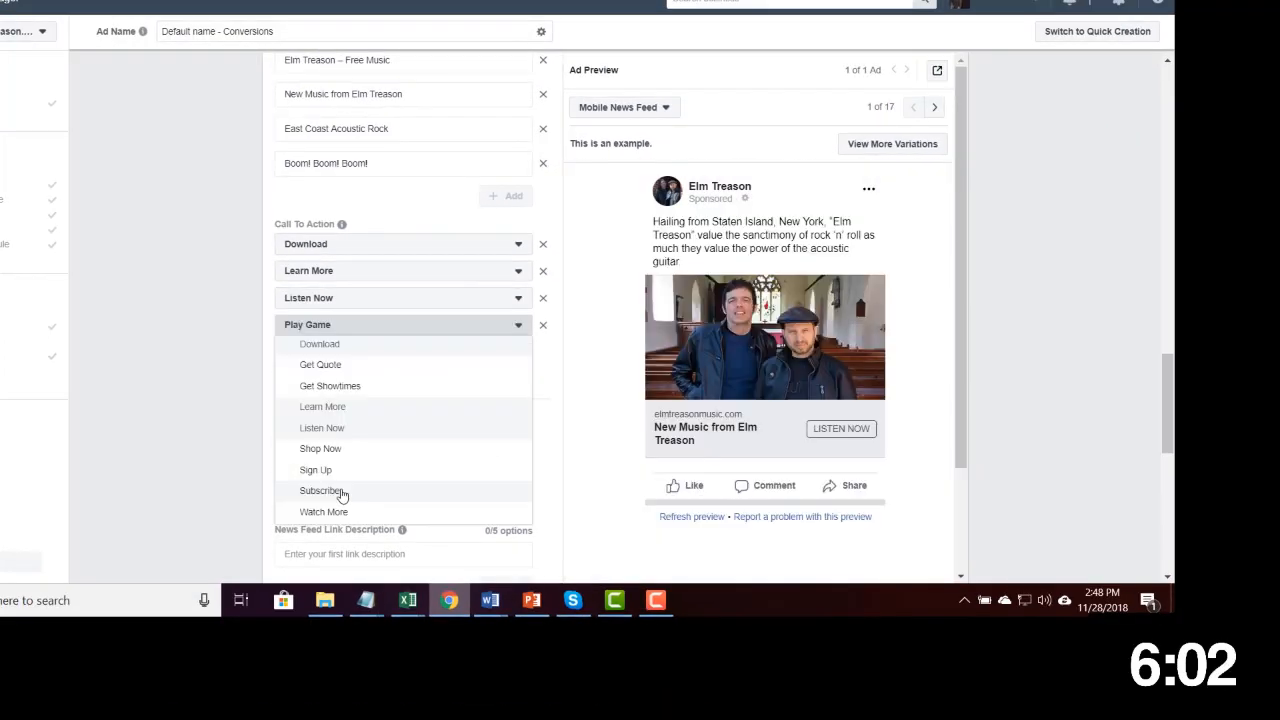
{"action": "left_click", "coordinate": [340, 491]}
{"action": "left_click", "coordinate": [506, 351]}
{"action": "left_click", "coordinate": [332, 518]}
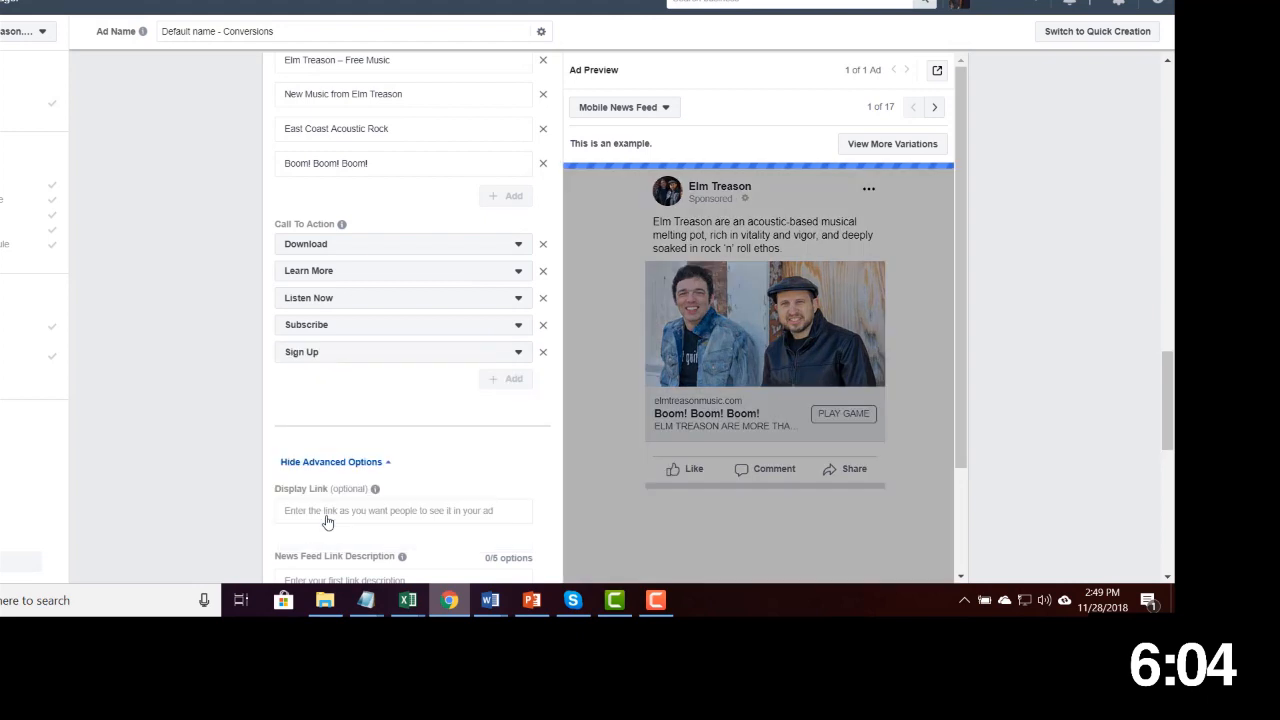
Set the ad's display link to ElmTreason.com
{"action": "left_click_drag", "start_coordinate": [1168, 375], "coordinate": [1169, 447]}
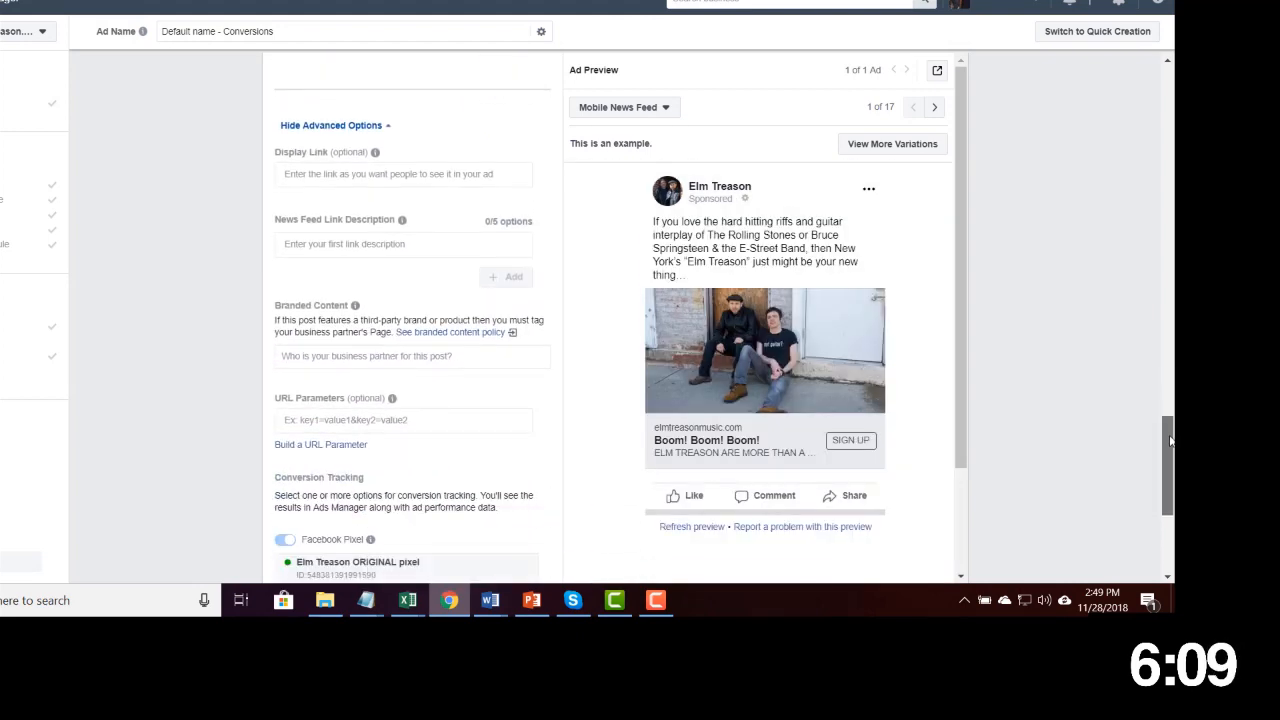
{"action": "left_click", "coordinate": [332, 173]}
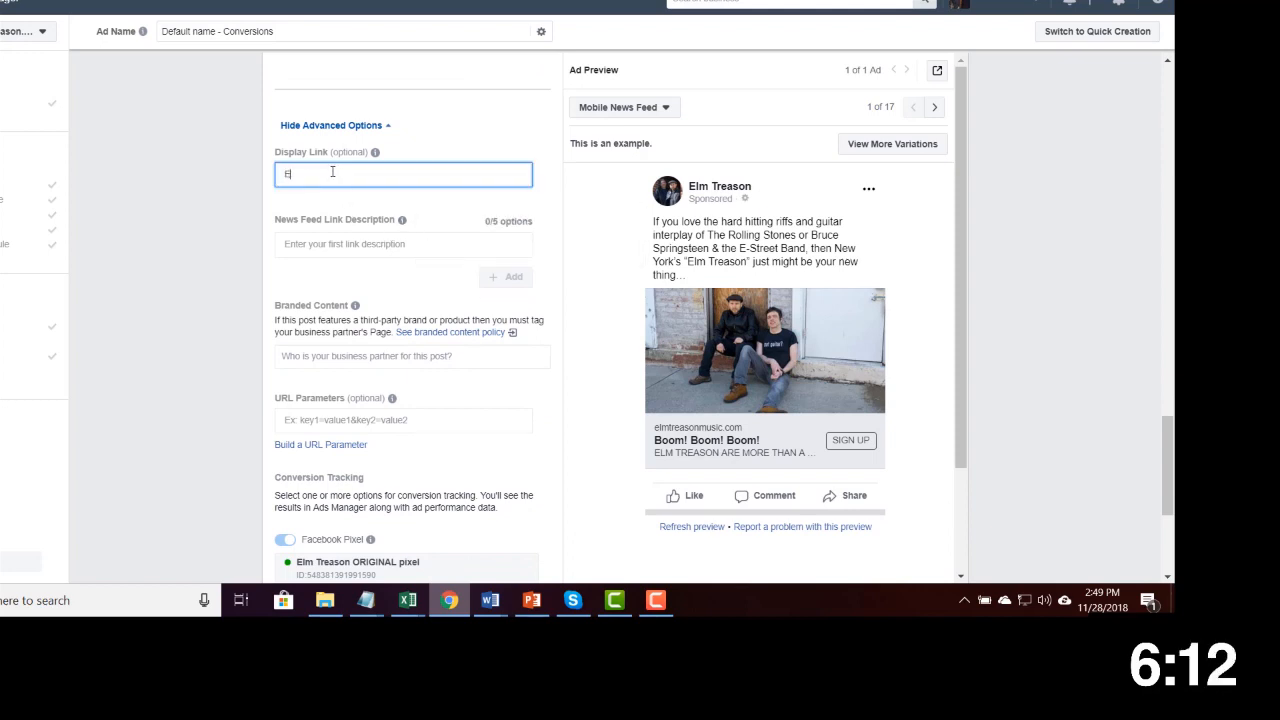
{"action": "type", "text": "Elm"}
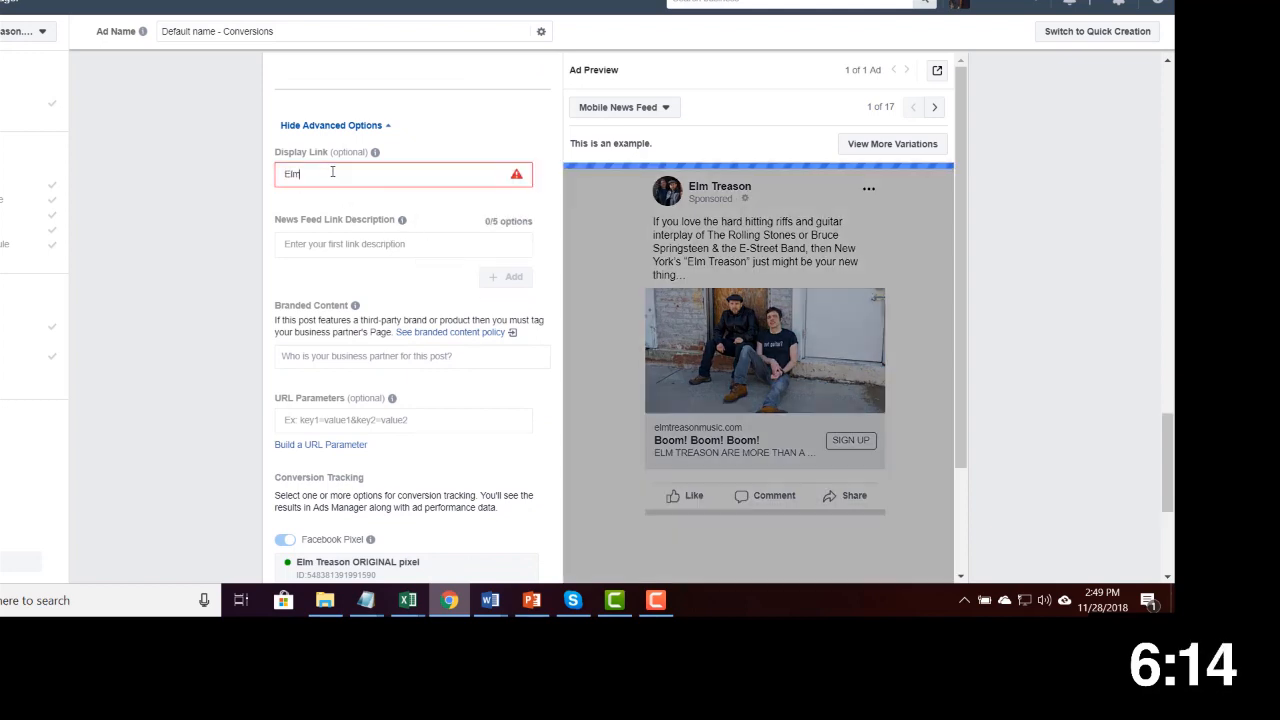
{"action": "type", "text": "Treason.com"}
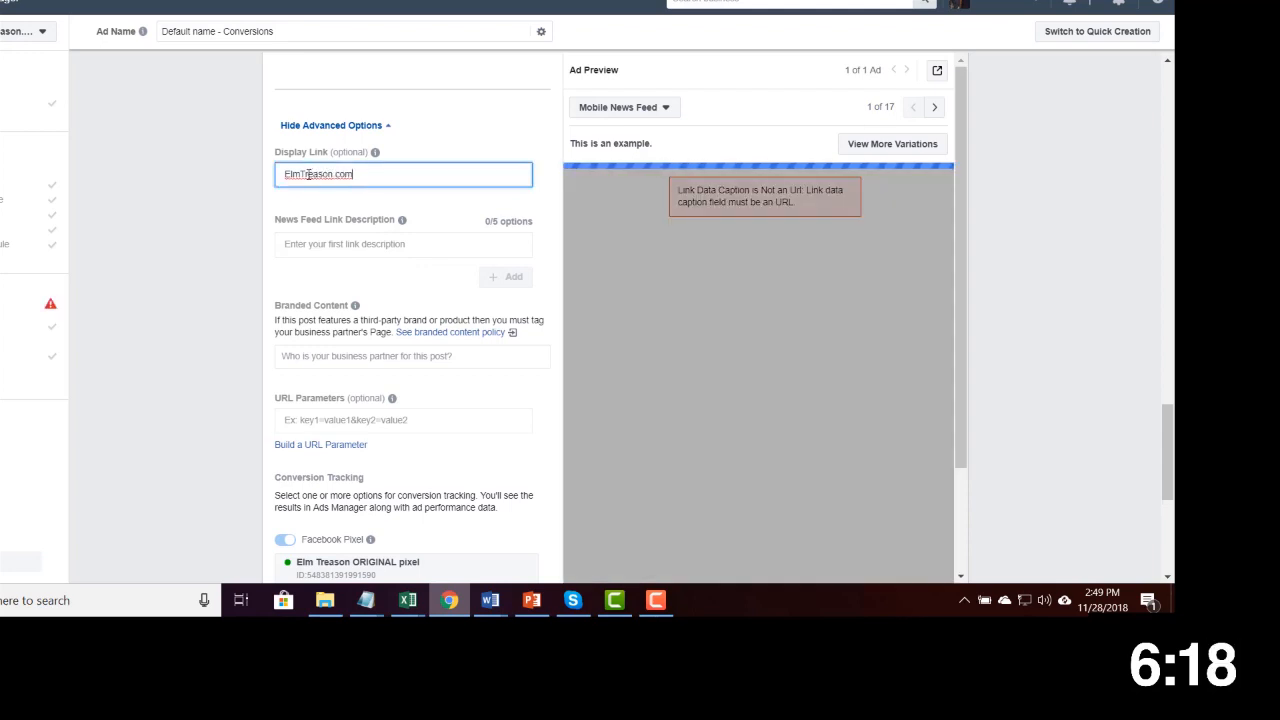
Copy the first link description from the ad copy document into the News Feed Link Description and add another option
{"action": "left_click", "coordinate": [343, 244]}
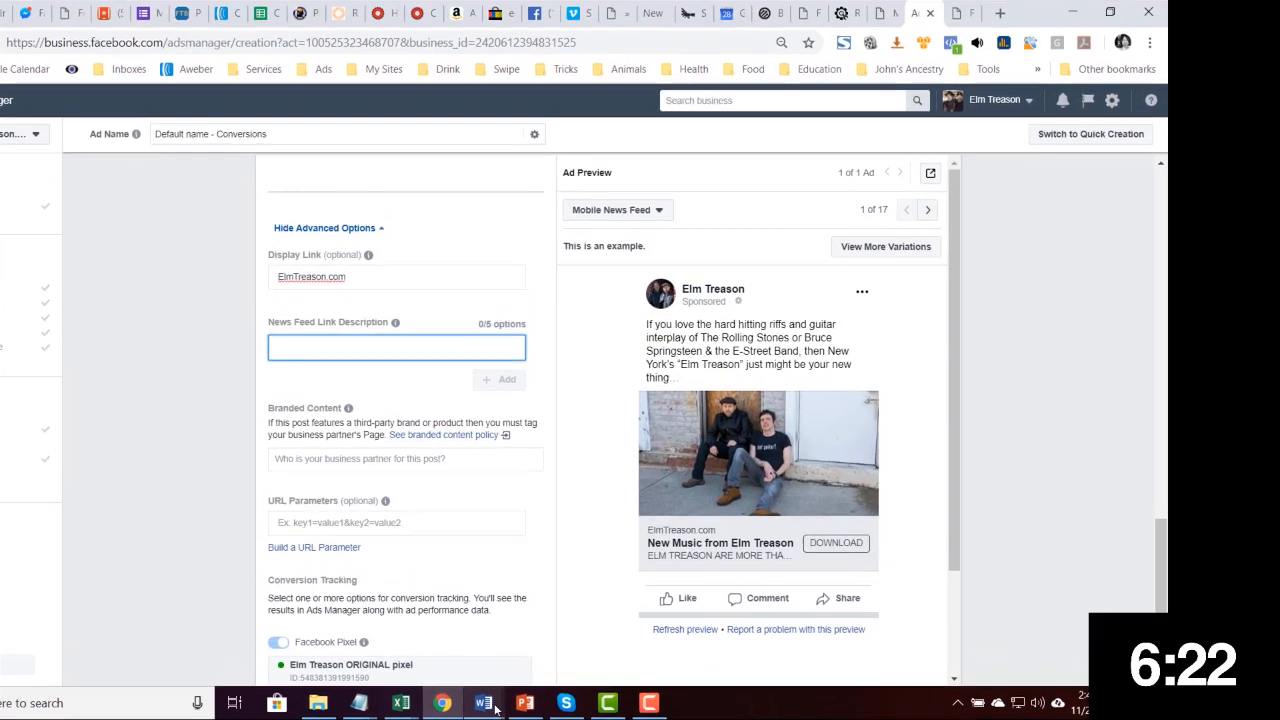
{"action": "mouse_move", "coordinate": [489, 616]}
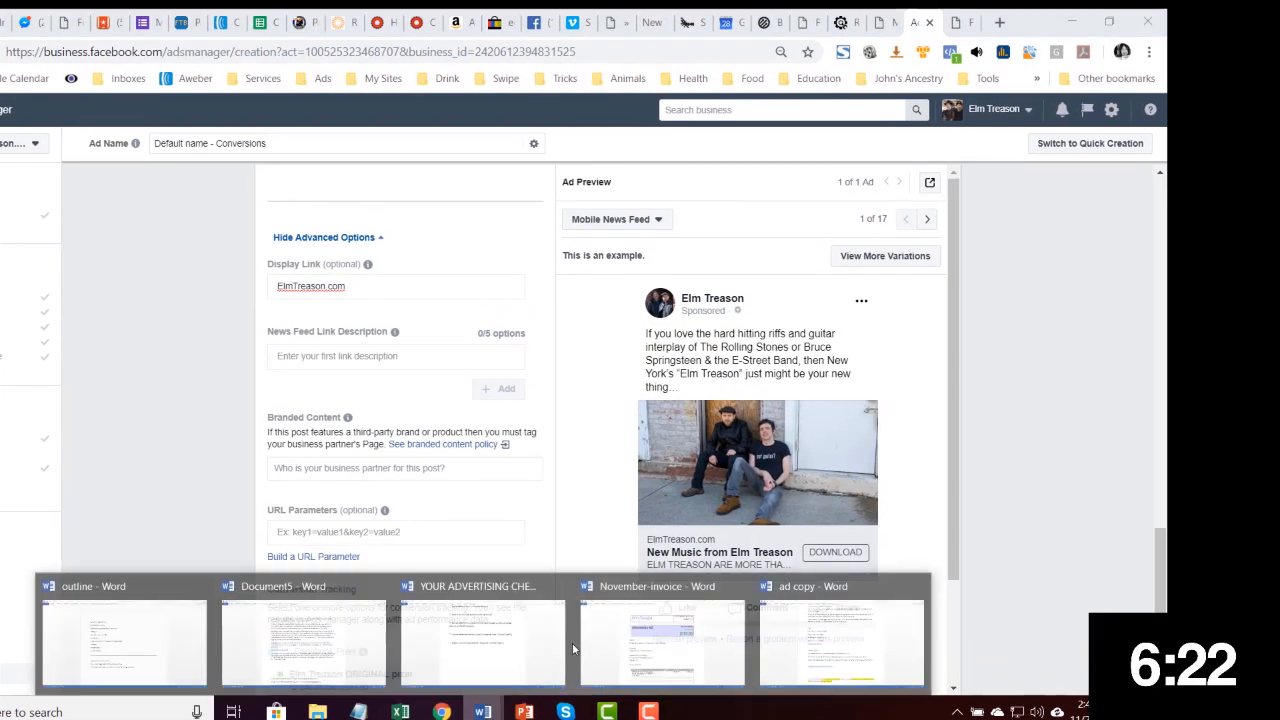
{"action": "left_click", "coordinate": [843, 555]}
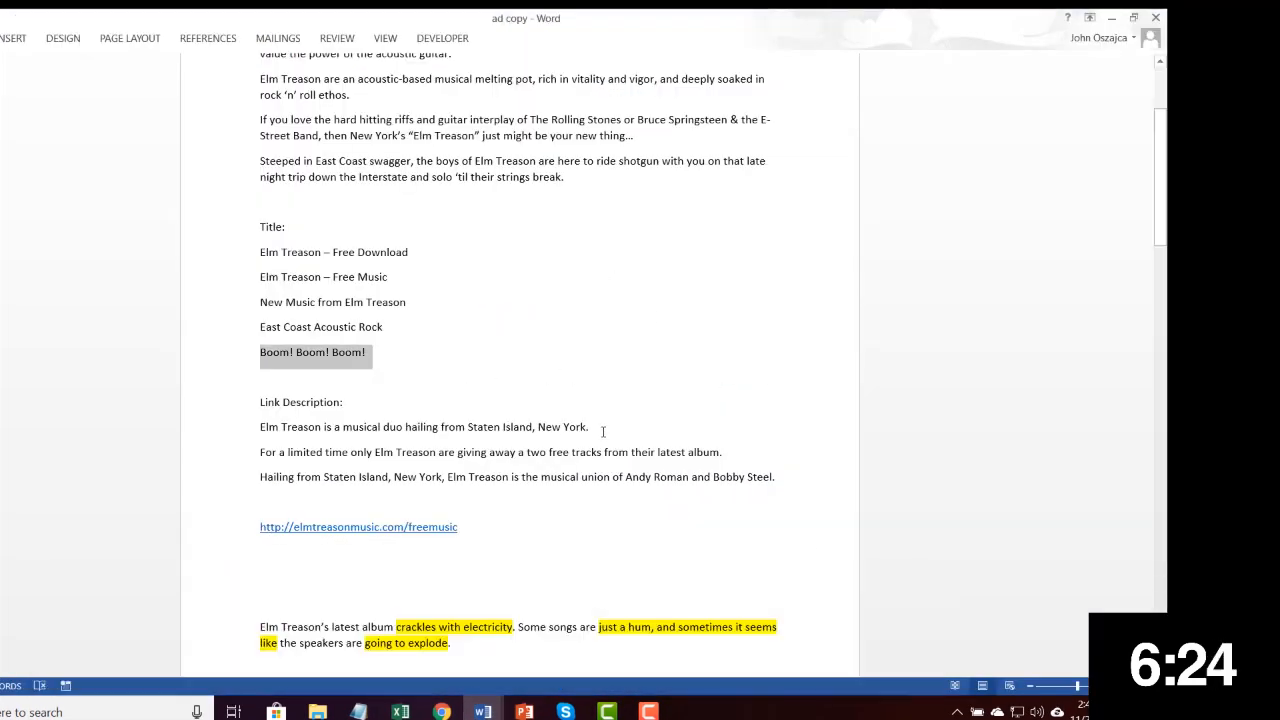
{"action": "left_click_drag", "start_coordinate": [603, 432], "coordinate": [253, 438]}
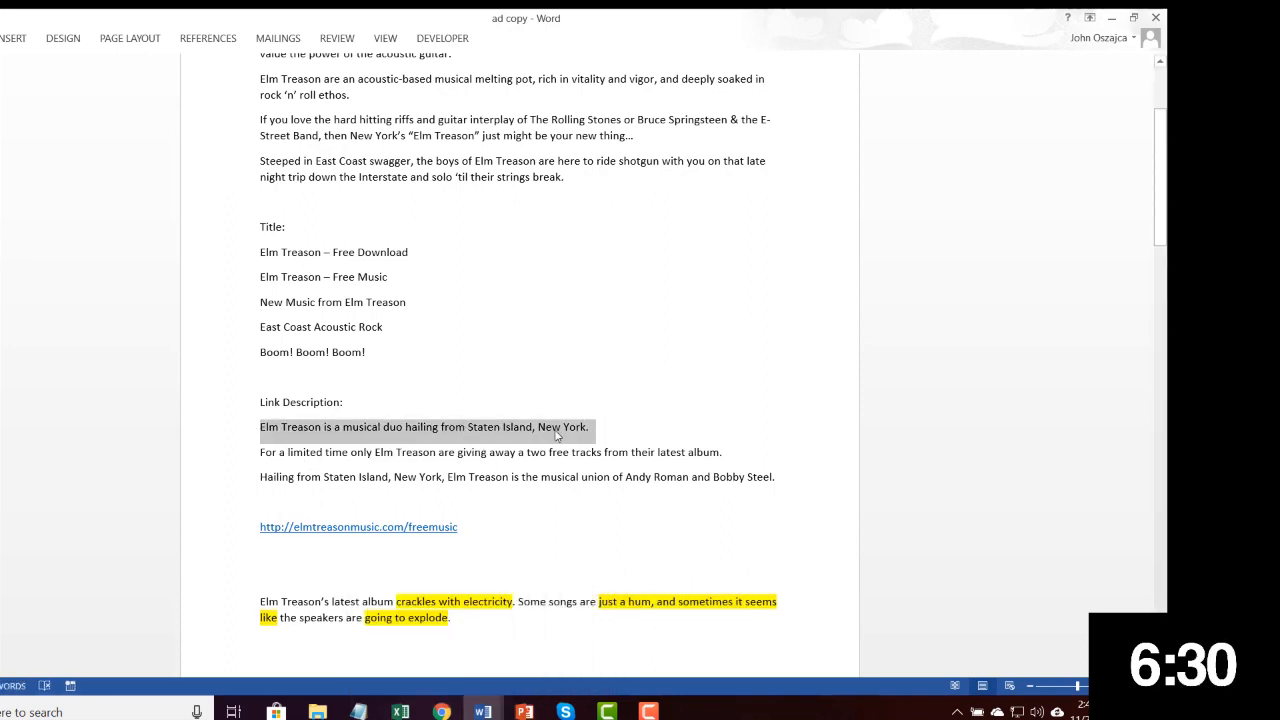
{"action": "left_click", "coordinate": [442, 711]}
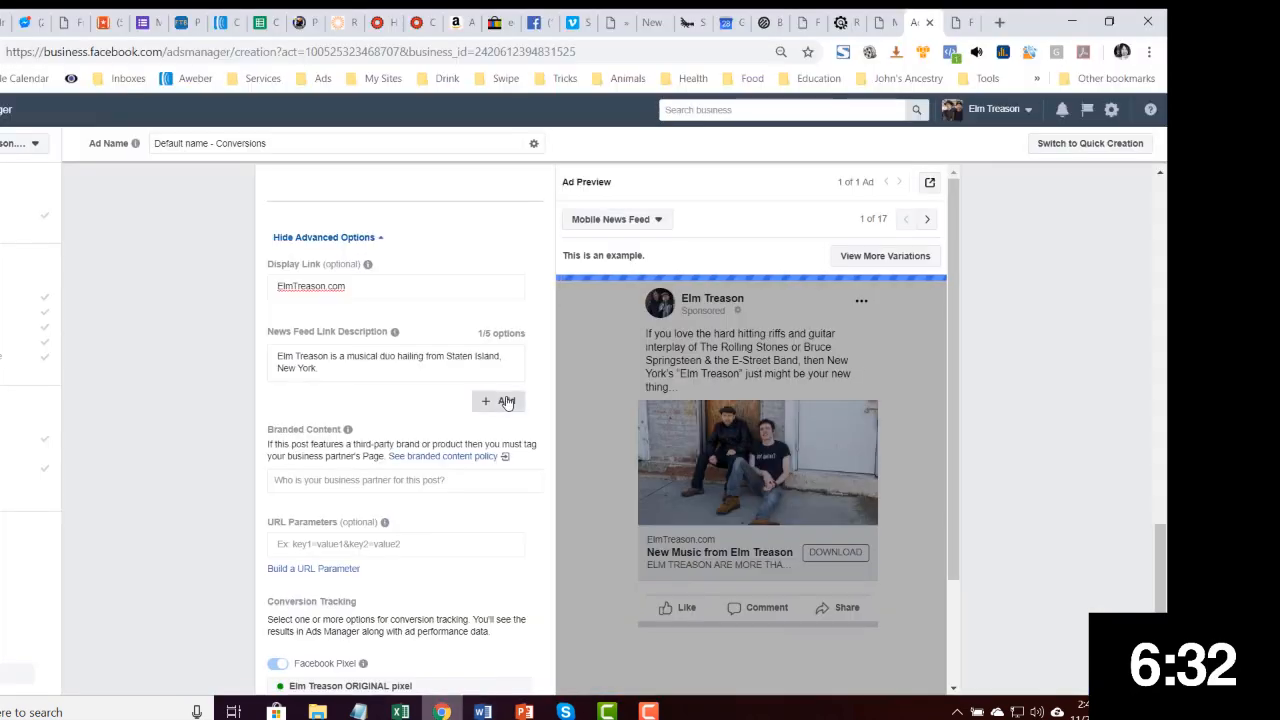
{"action": "left_click", "coordinate": [506, 401]}
Copy the remaining two link descriptions from the document into the other link description options
{"action": "left_click", "coordinate": [442, 711]}
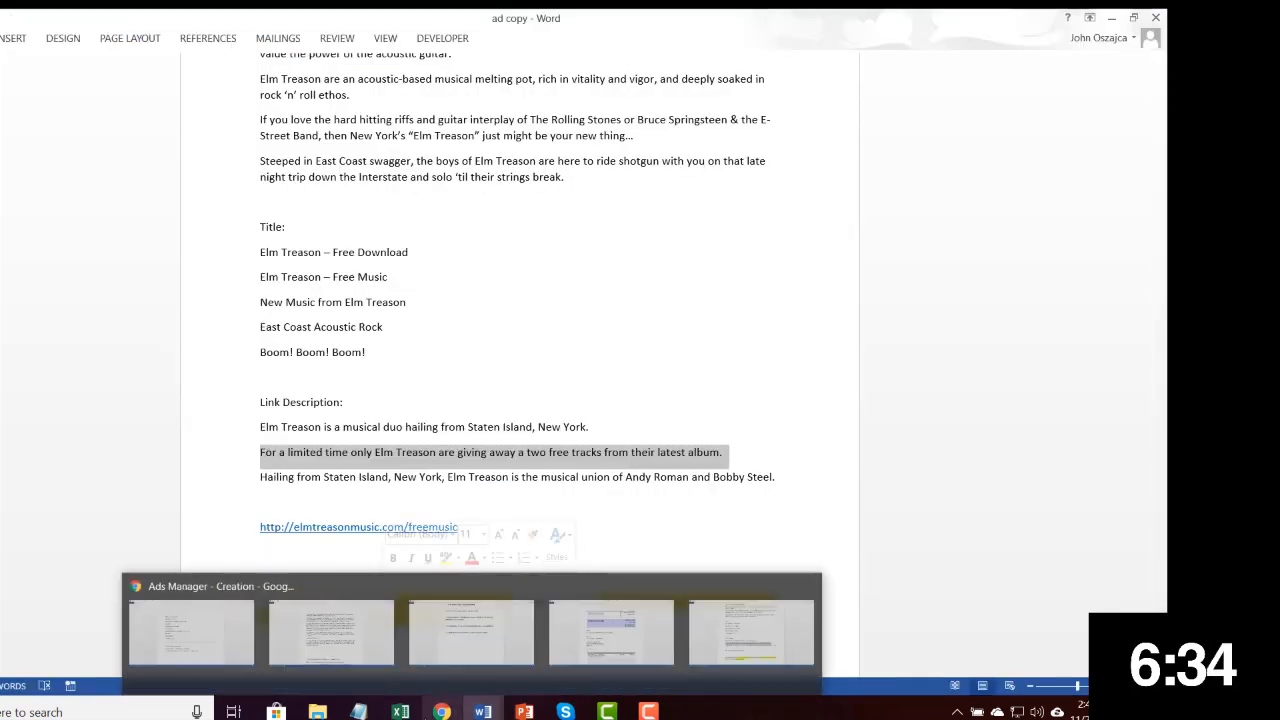
{"action": "left_click", "coordinate": [190, 632]}
{"action": "left_click", "coordinate": [444, 413]}
{"action": "type", "text": "For a limited time only Elm Treason are giving away a two free tracks from their latest album."}
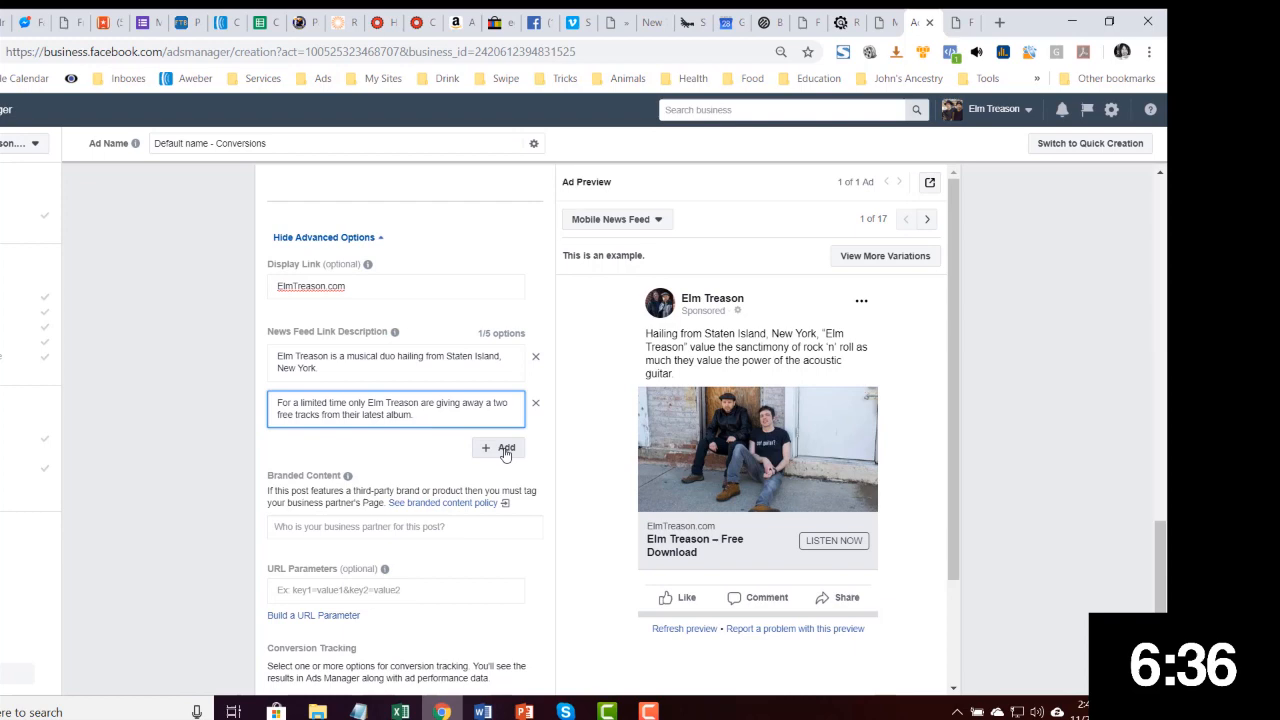
{"action": "left_click", "coordinate": [506, 450]}
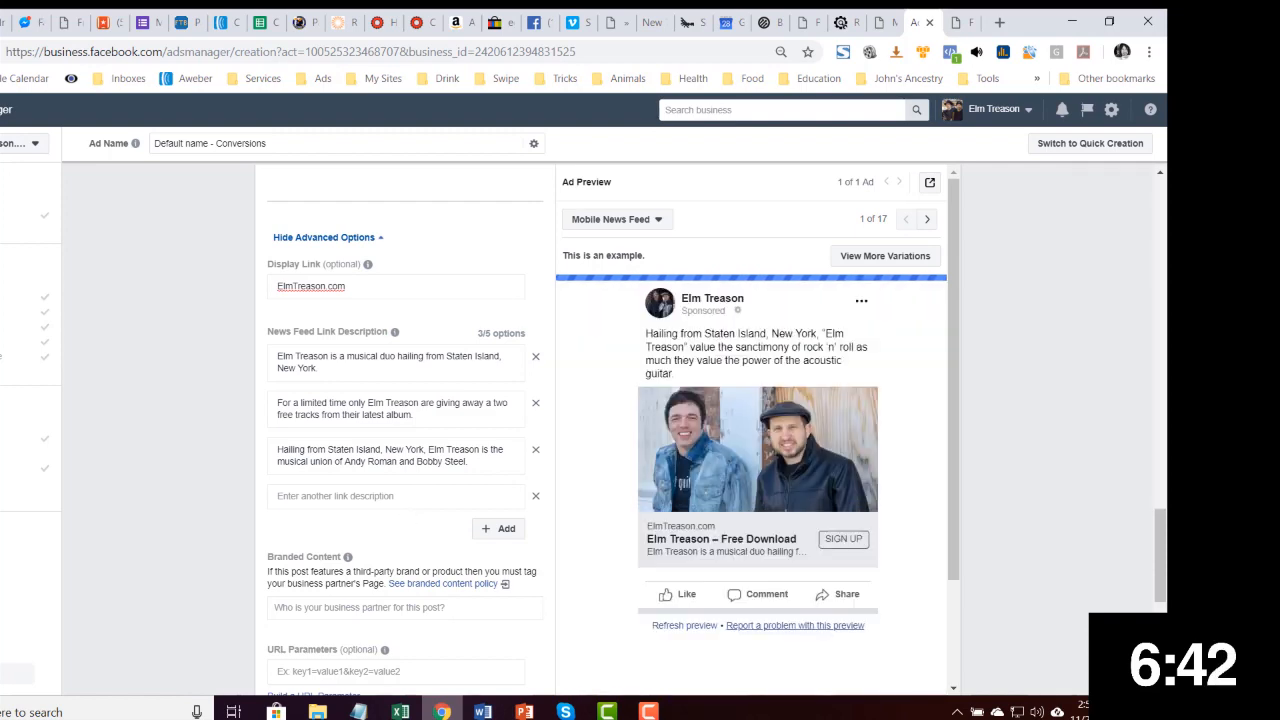
Confirm the ad to finish creating the campaign
{"action": "scroll", "coordinate": [414, 540], "scroll_direction": "down", "scroll_amount": 2}
{"action": "scroll", "coordinate": [414, 430], "scroll_direction": "down", "scroll_amount": 4}
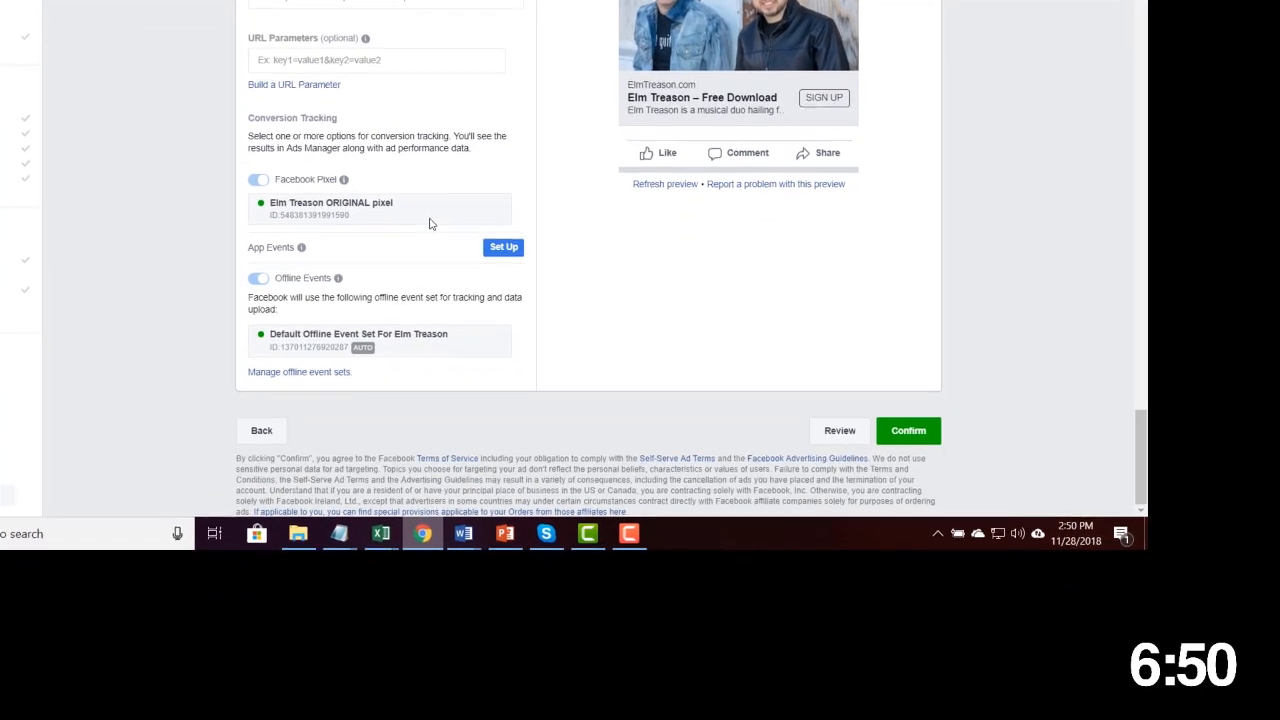
{"action": "left_click", "coordinate": [906, 422]}
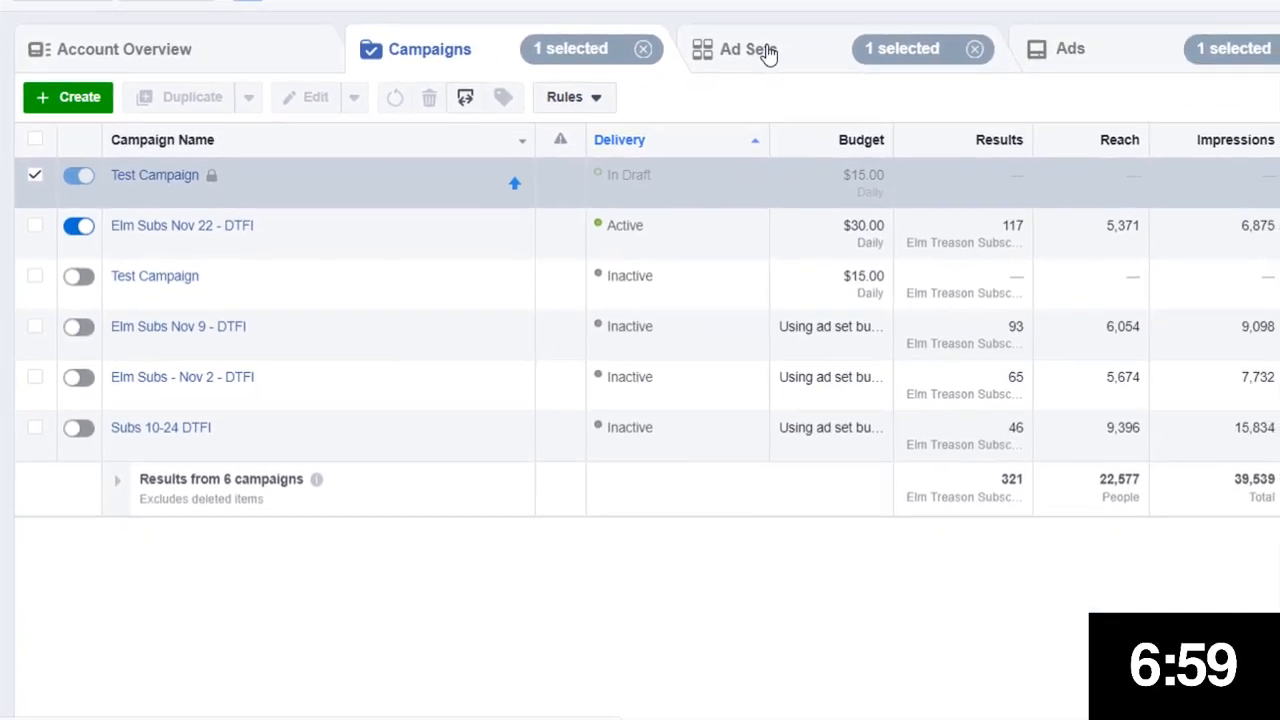
Duplicate the selected ad set into its original campaign as one copy
{"action": "left_click", "coordinate": [766, 52]}
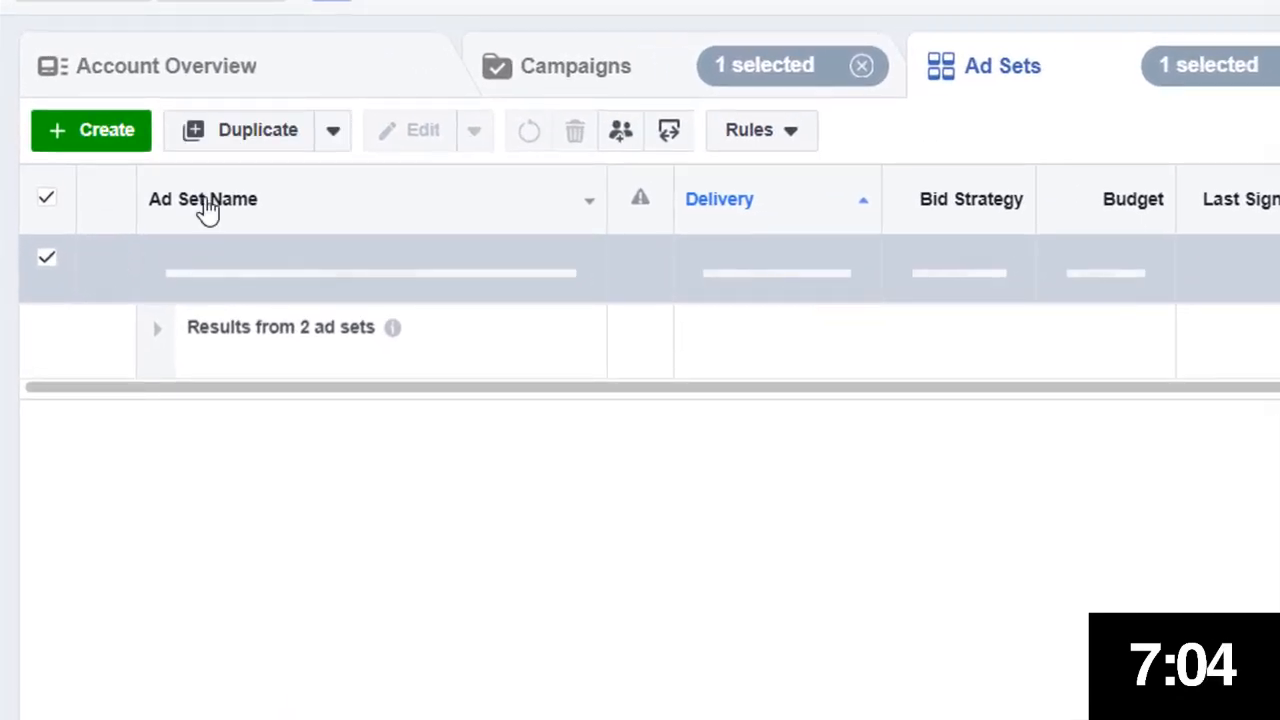
{"action": "left_click", "coordinate": [246, 142]}
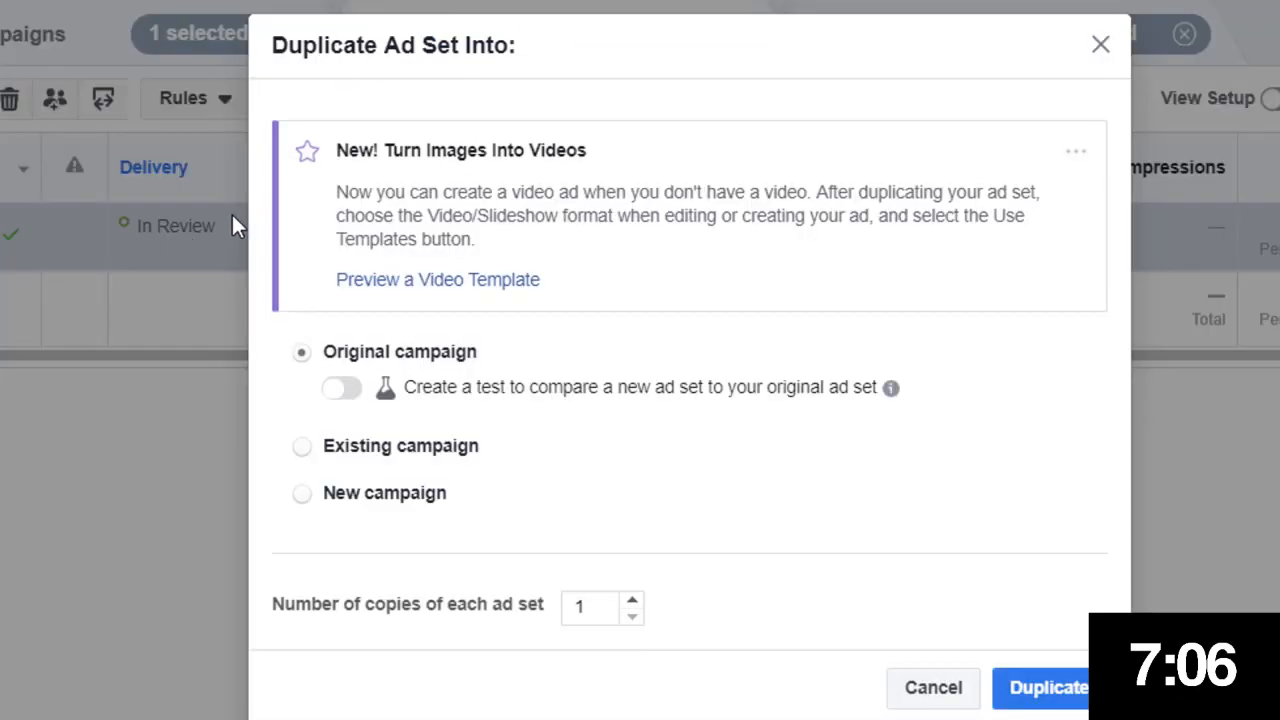
{"action": "left_click", "coordinate": [1050, 695]}
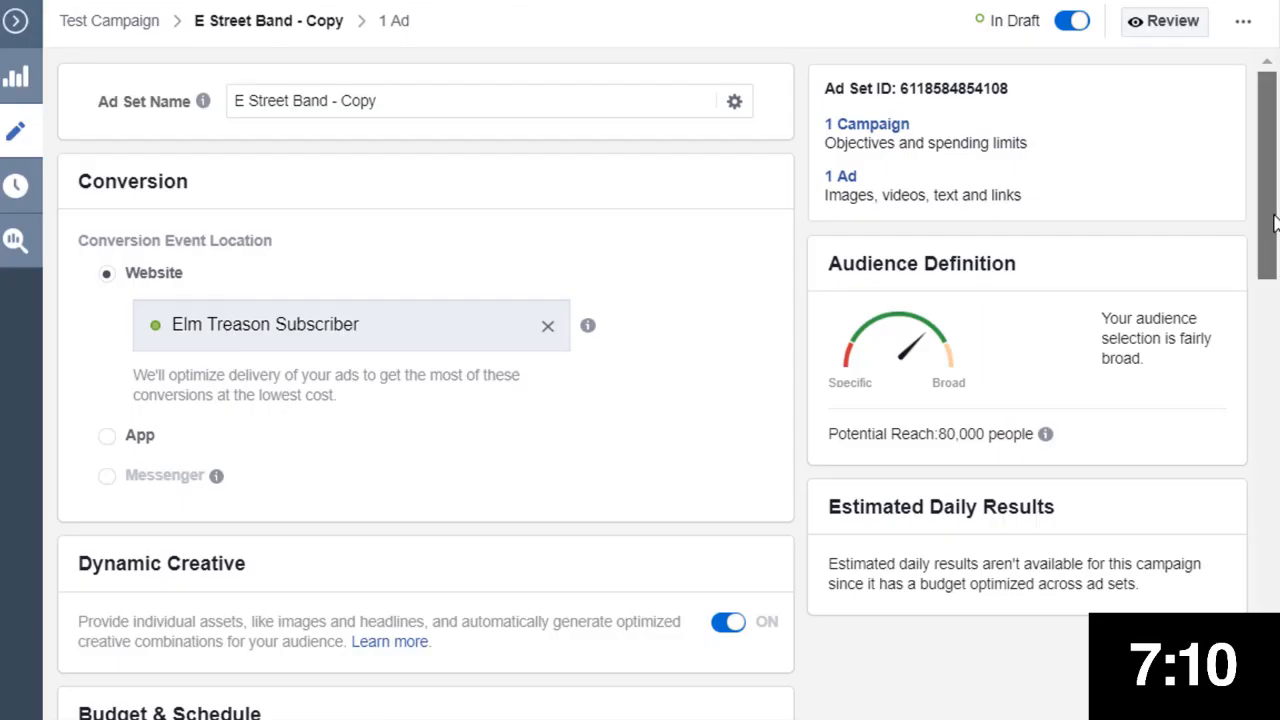
Replace the E Street Band interest in the copy's detailed targeting with Wild Horses (The Rolling Stones song)
{"action": "left_click_drag", "start_coordinate": [1273, 224], "coordinate": [1233, 611]}
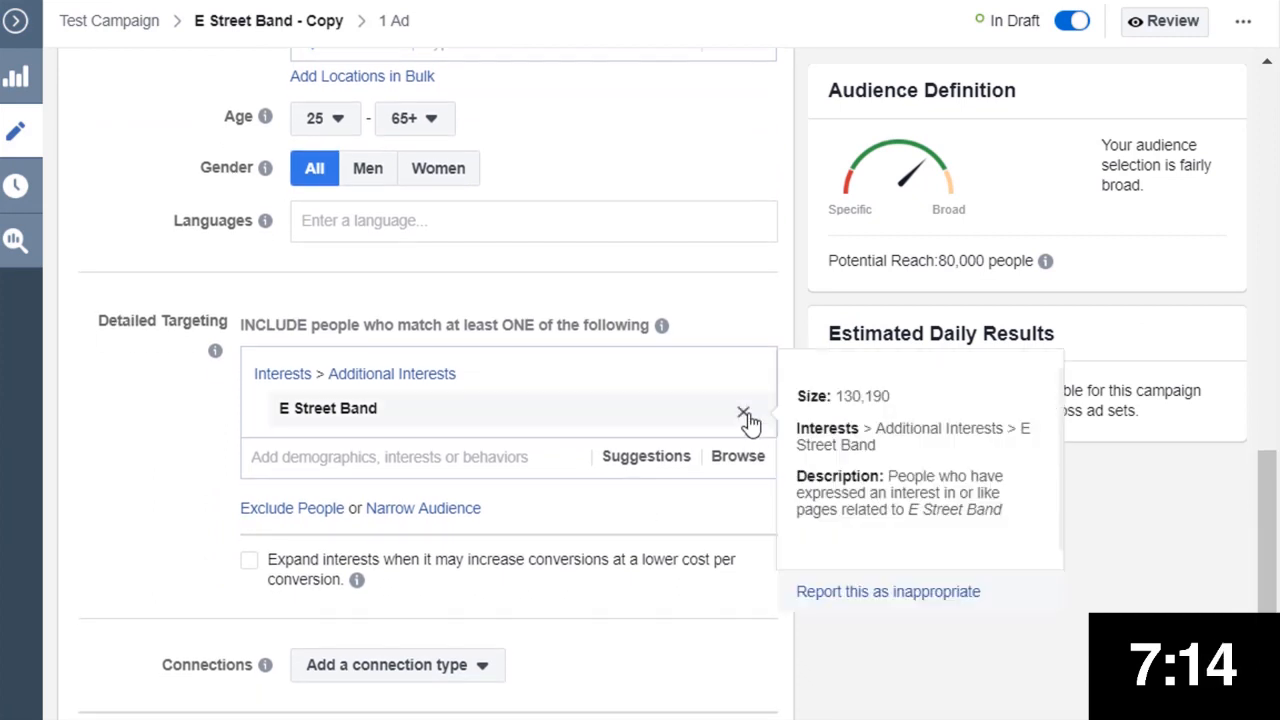
{"action": "left_click", "coordinate": [744, 414]}
{"action": "left_click", "coordinate": [472, 368]}
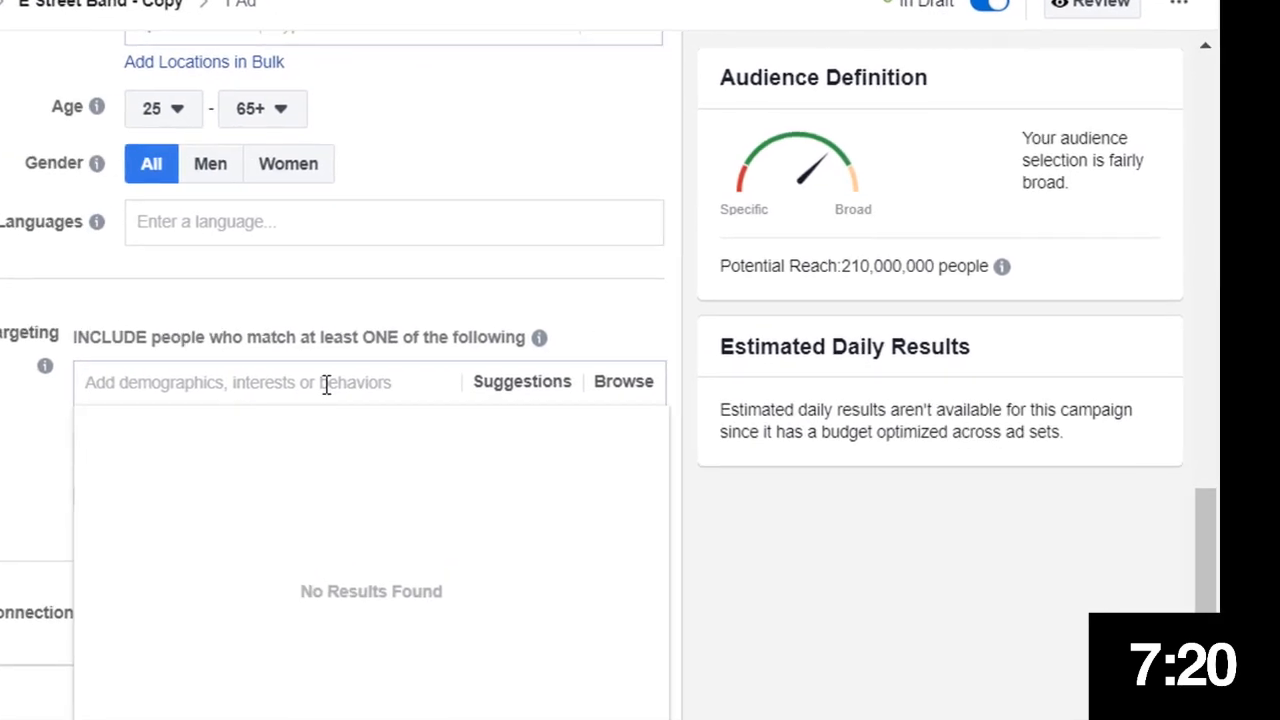
{"action": "type", "text": "Roll"}
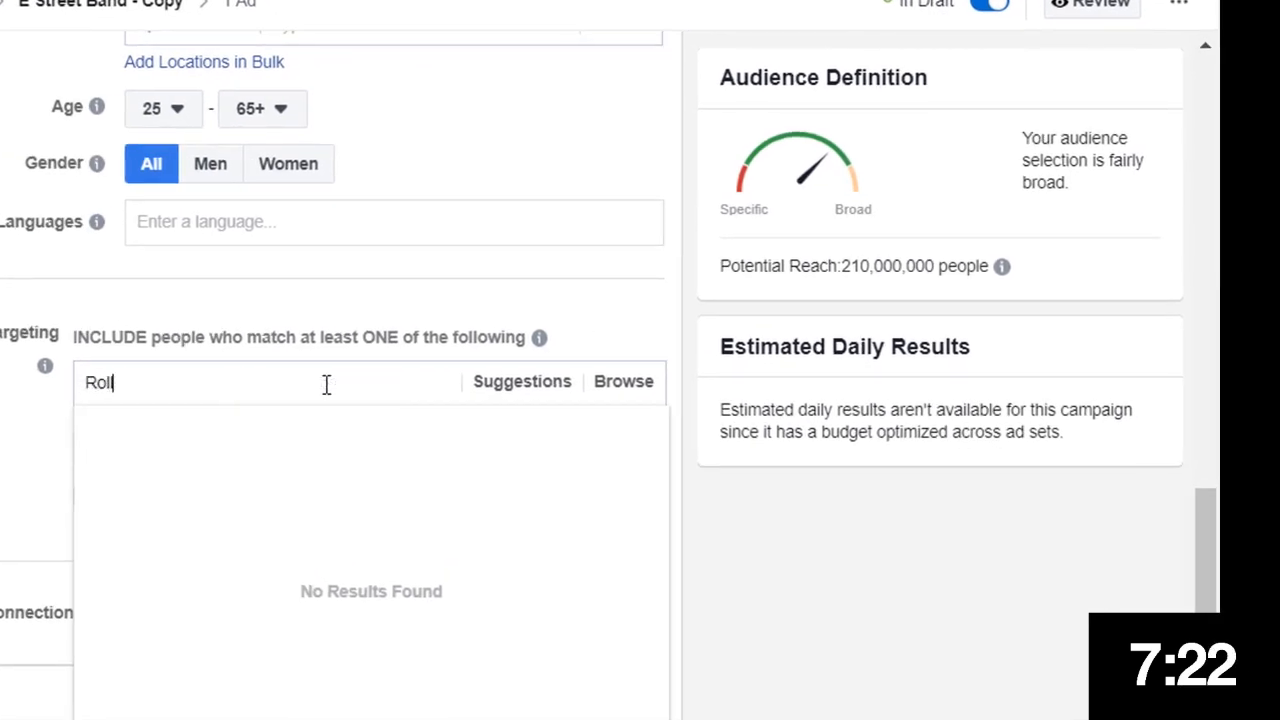
{"action": "type", "text": "ing St"}
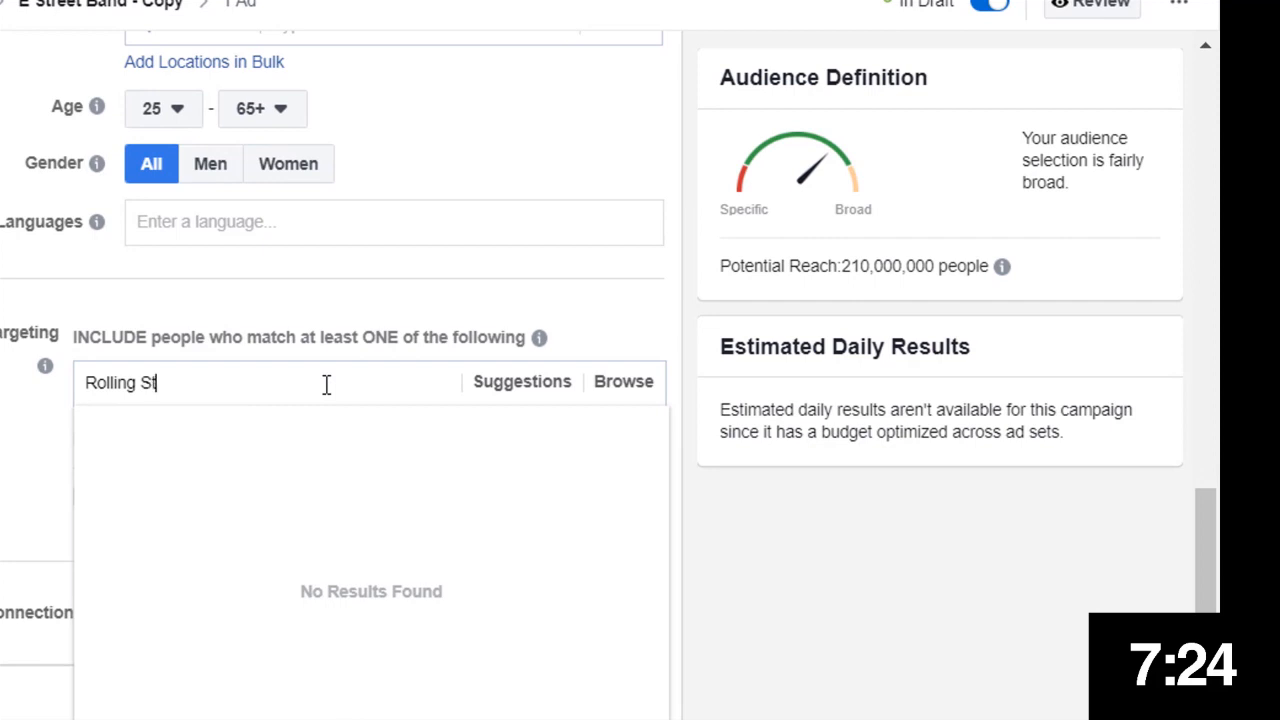
{"action": "type", "text": "ones"}
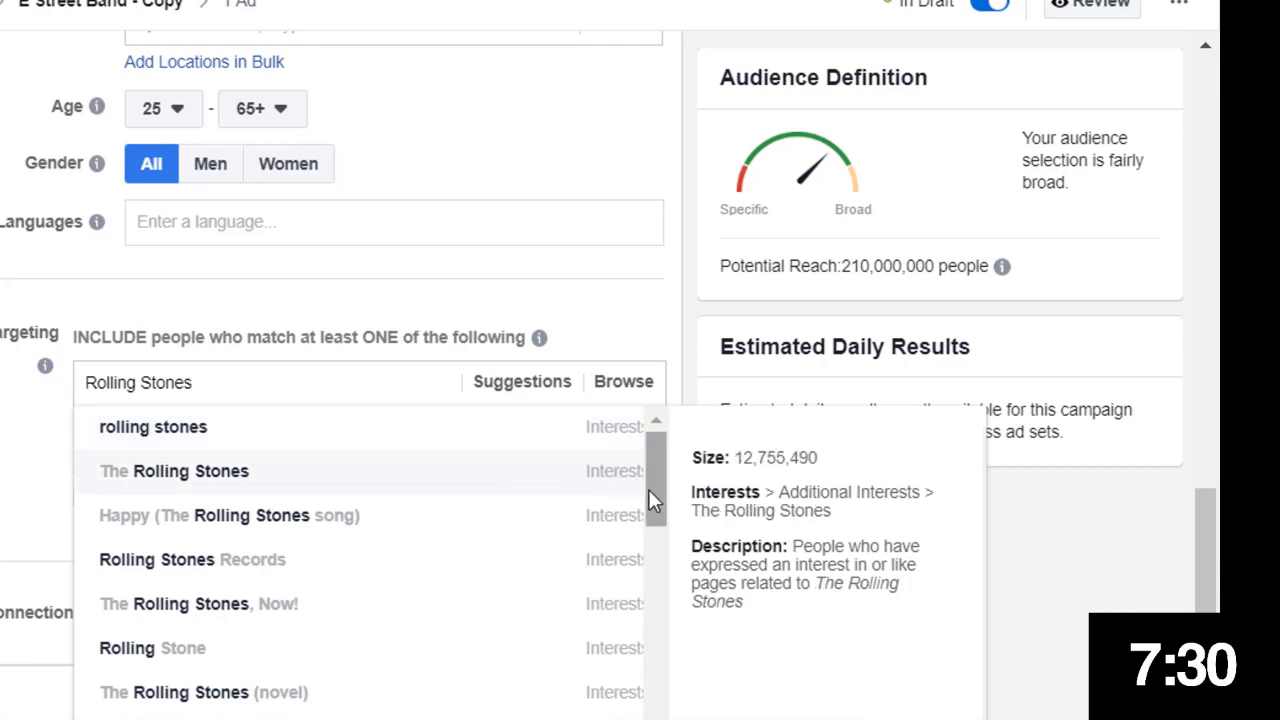
{"action": "left_click_drag", "start_coordinate": [649, 492], "coordinate": [660, 535]}
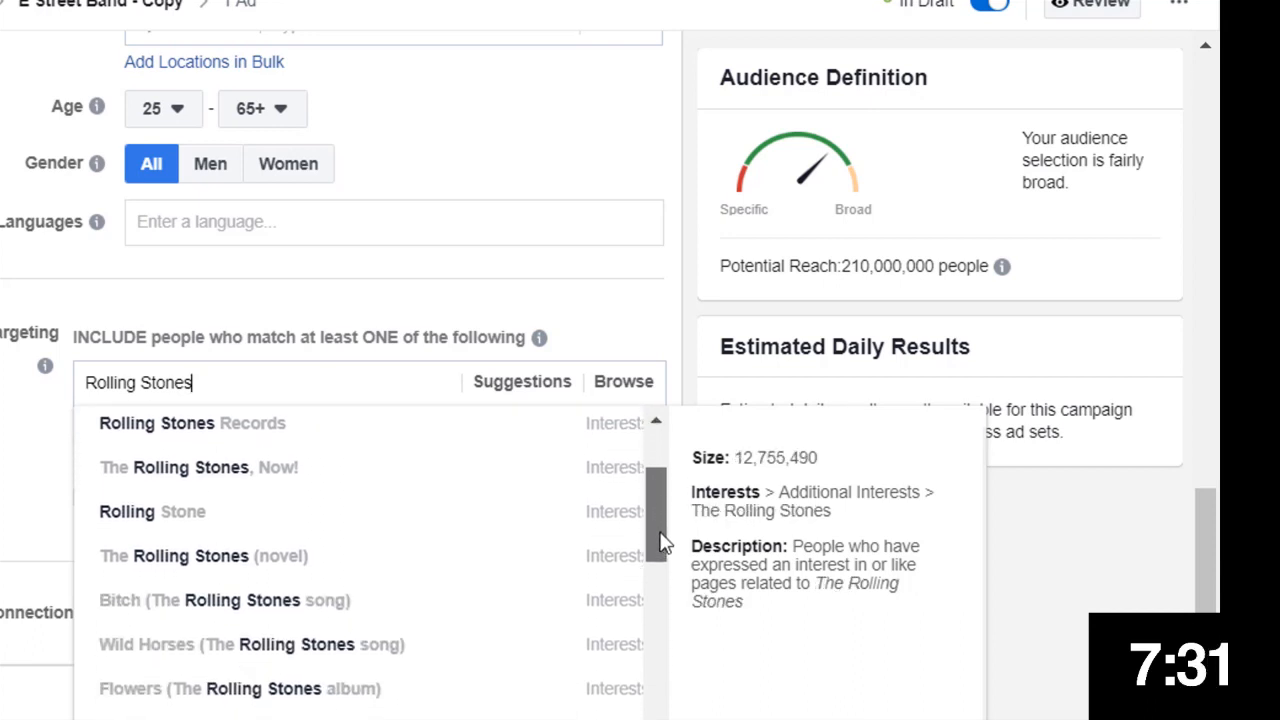
{"action": "left_click", "coordinate": [360, 660]}
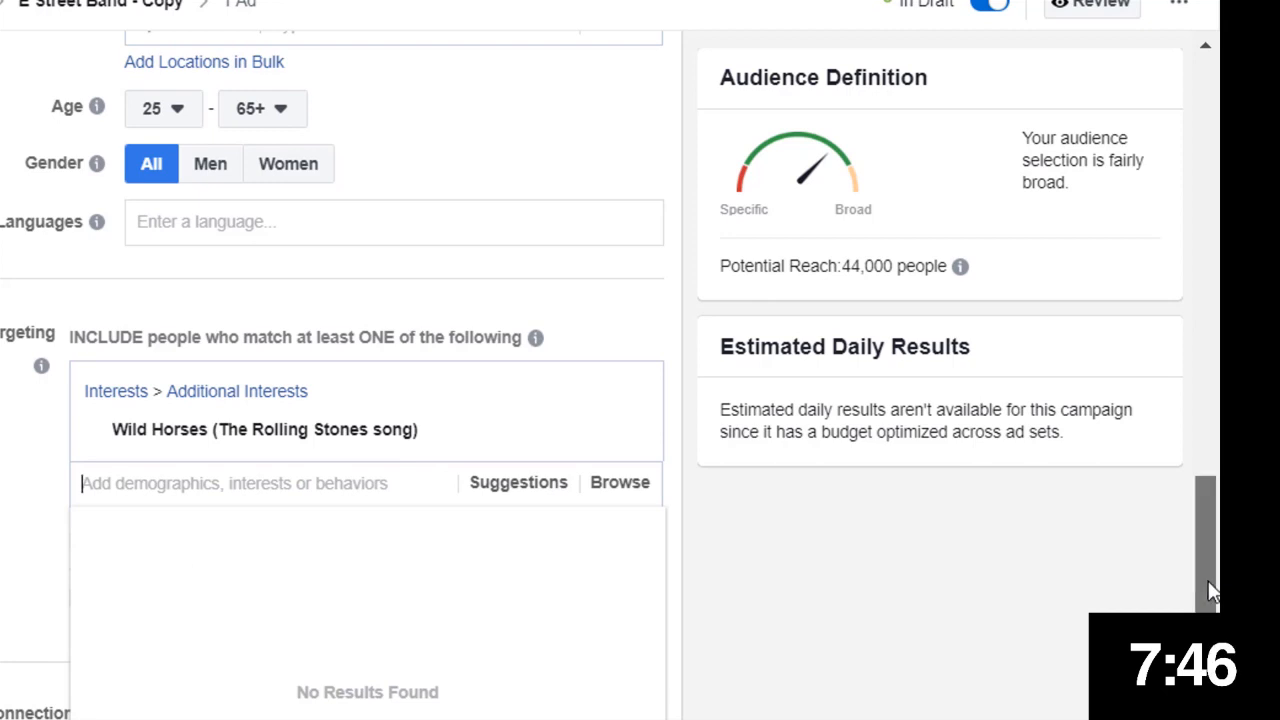
Rename the copied ad set as Wild Horses
{"action": "left_click_drag", "start_coordinate": [1210, 590], "coordinate": [1208, 719]}
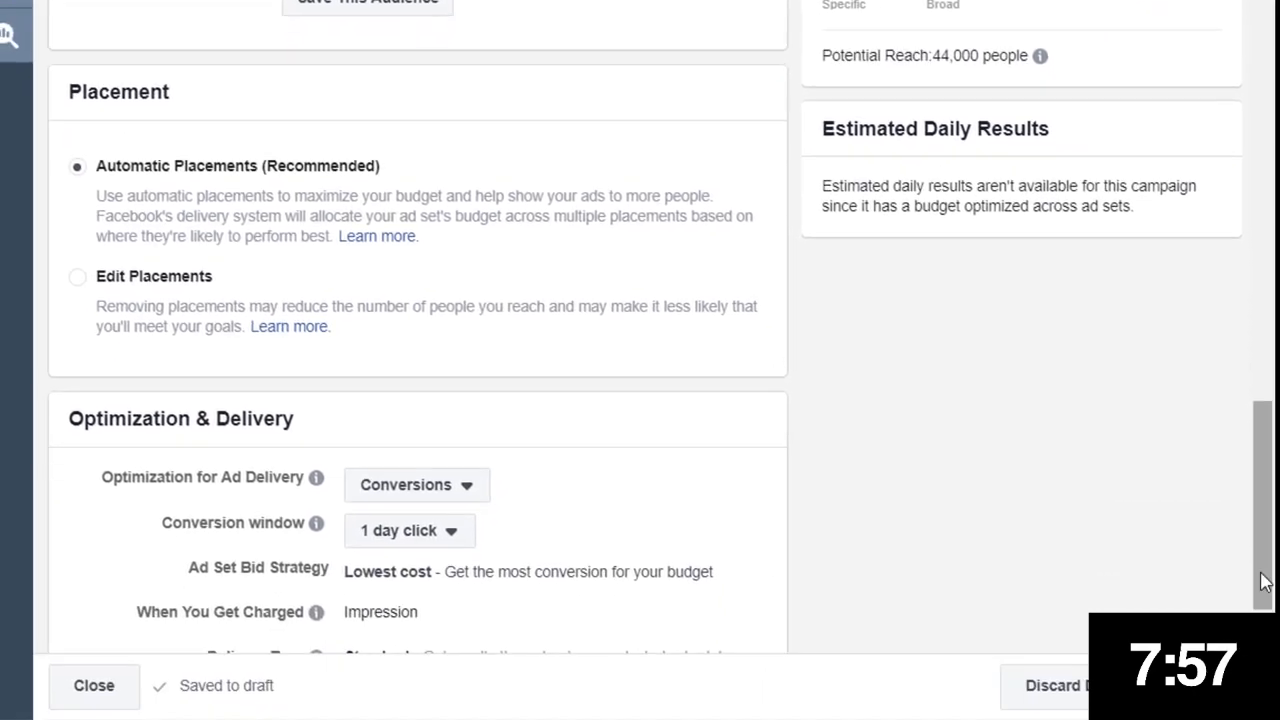
{"action": "left_click_drag", "start_coordinate": [1266, 572], "coordinate": [1279, 359]}
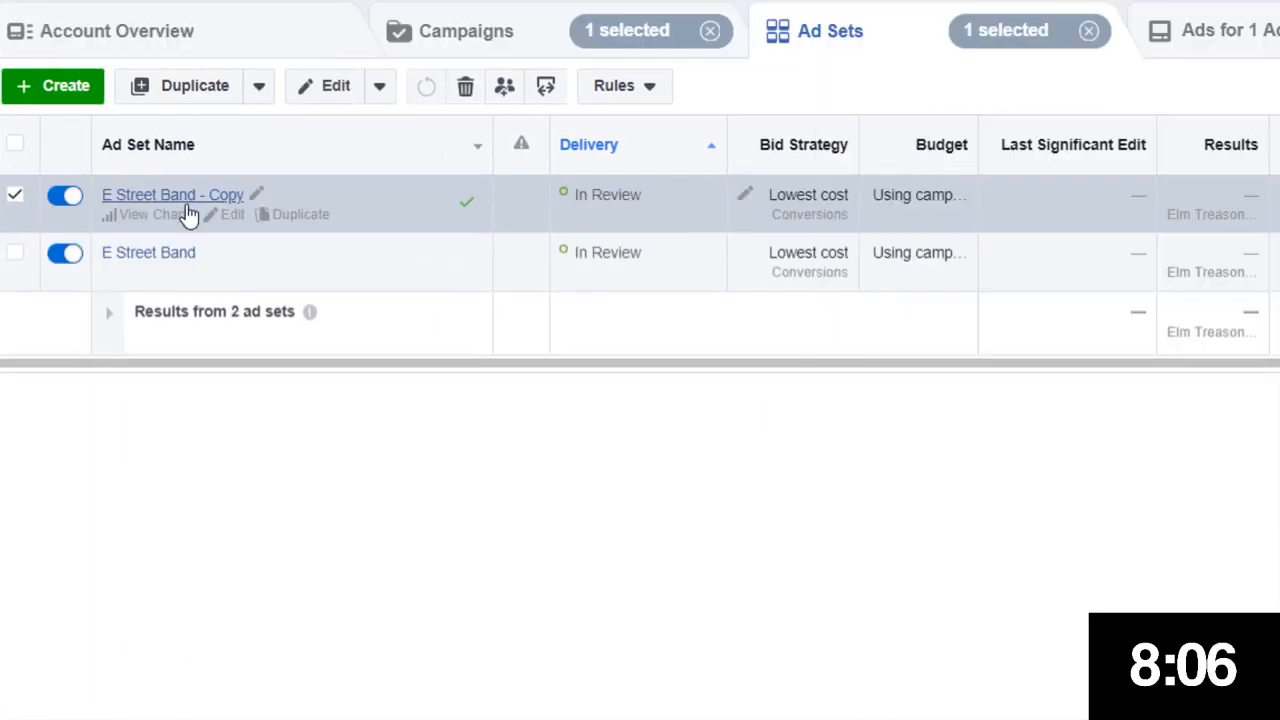
{"action": "left_click", "coordinate": [254, 197]}
{"action": "left_click_drag", "start_coordinate": [330, 246], "coordinate": [123, 234]}
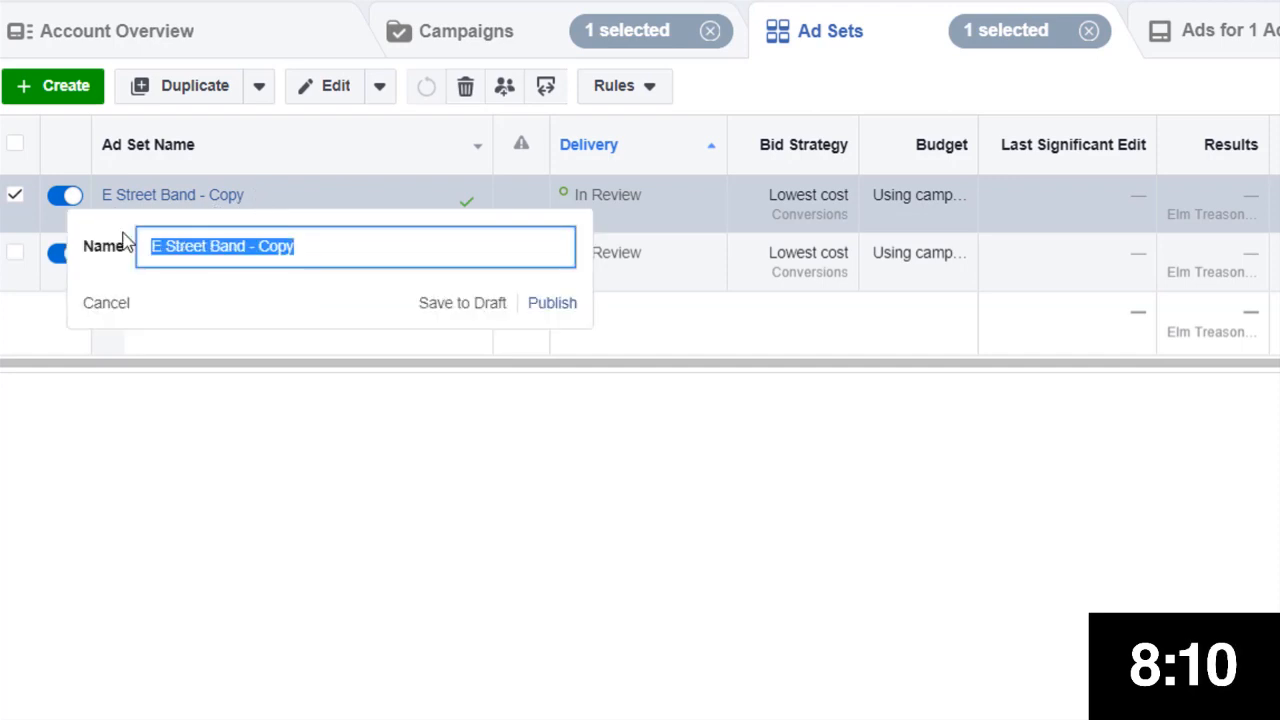
{"action": "type", "text": "Wild Hors"}
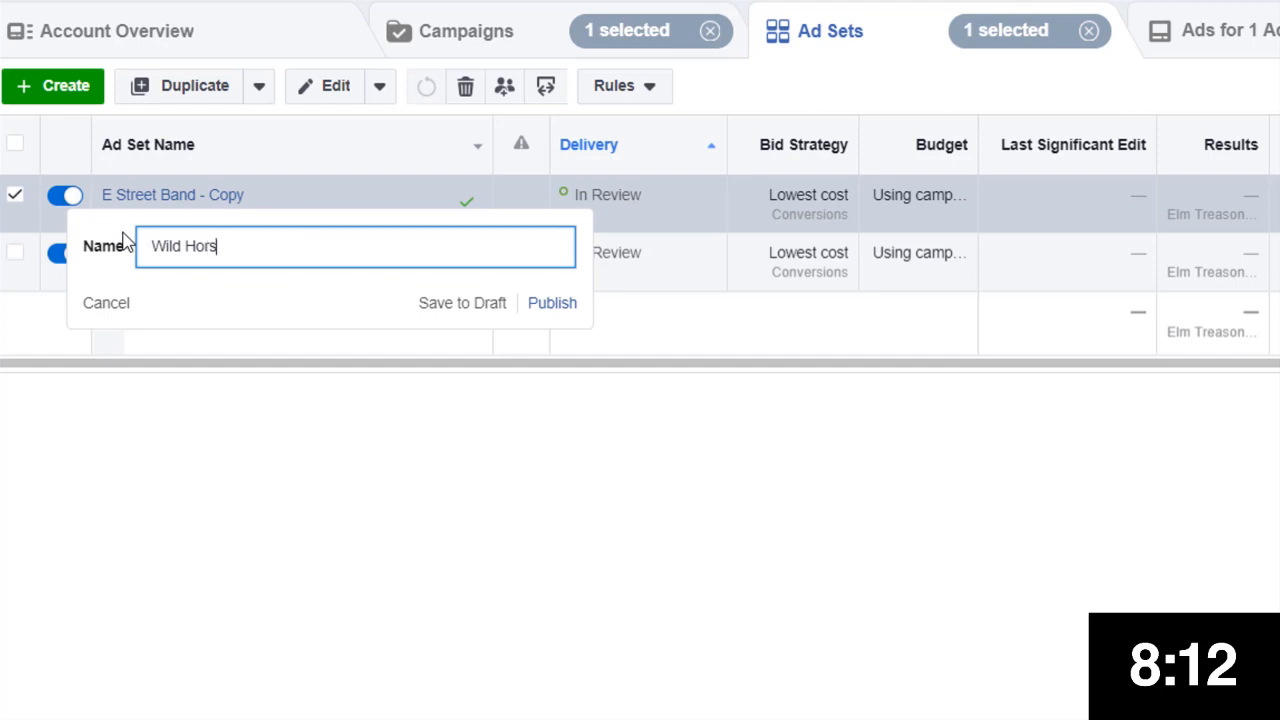
{"action": "type", "text": "es"}
{"action": "key", "text": "Return"}
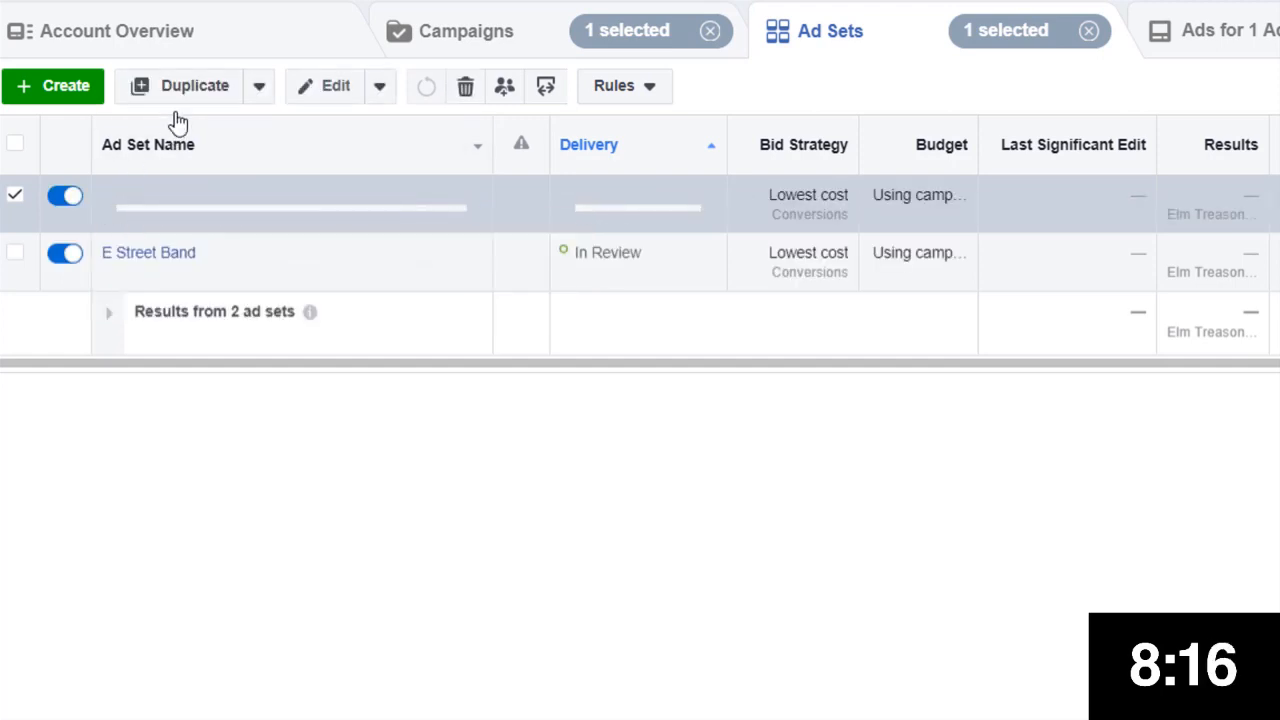
Duplicate the Wild Horses ad set and replace its targeting interest with Elvis Costello
{"action": "left_click", "coordinate": [183, 88]}
{"action": "left_click", "coordinate": [1014, 594]}
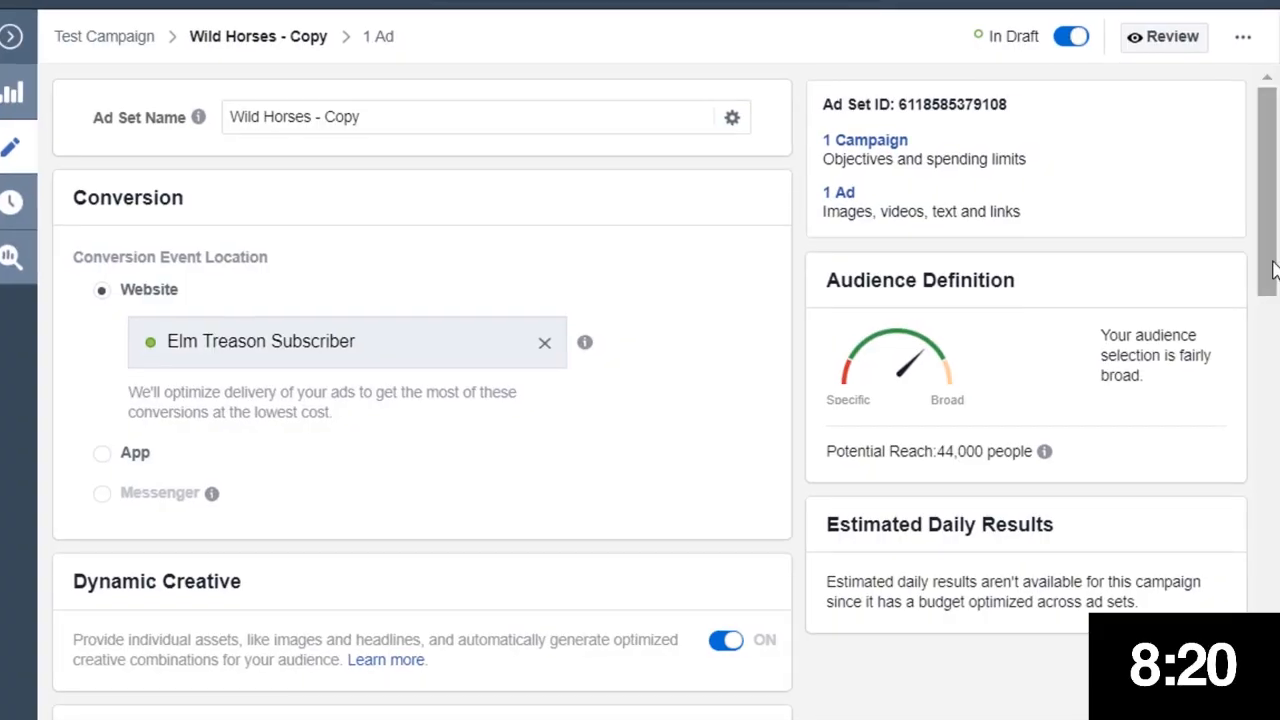
{"action": "scroll", "coordinate": [1250, 290], "scroll_direction": "down", "scroll_amount": 3}
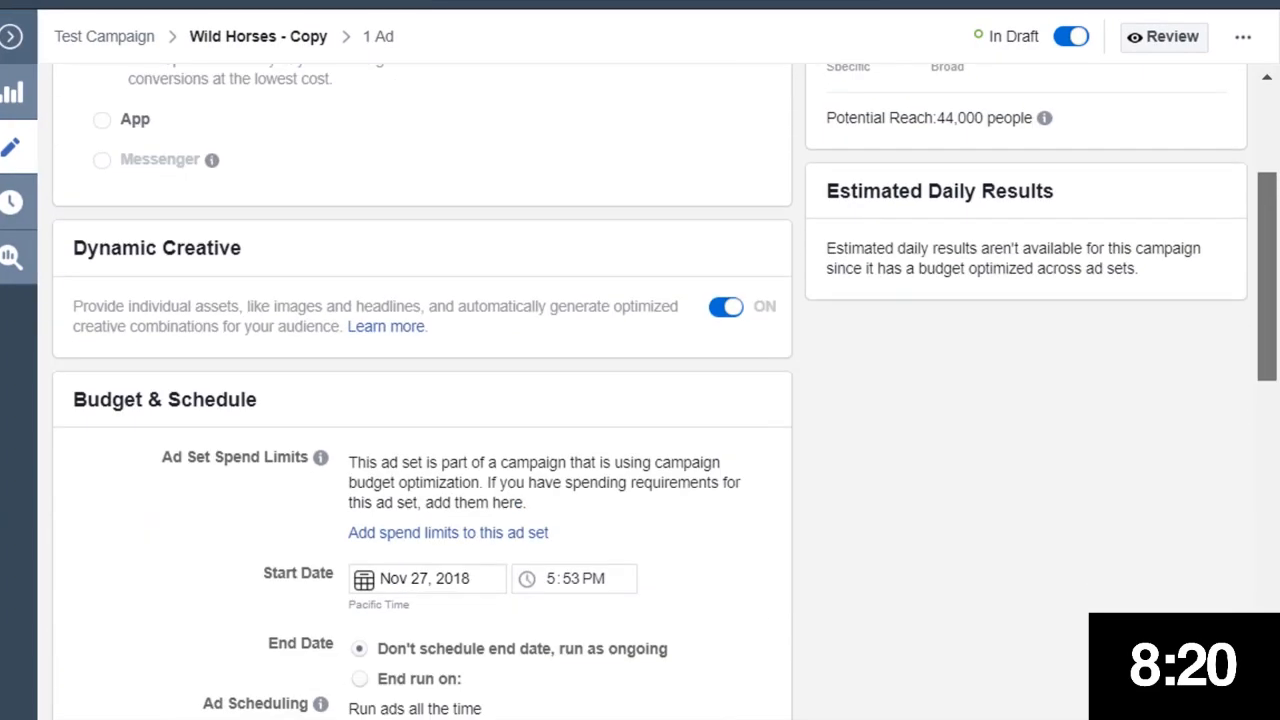
{"action": "left_click_drag", "start_coordinate": [1267, 276], "coordinate": [1267, 609]}
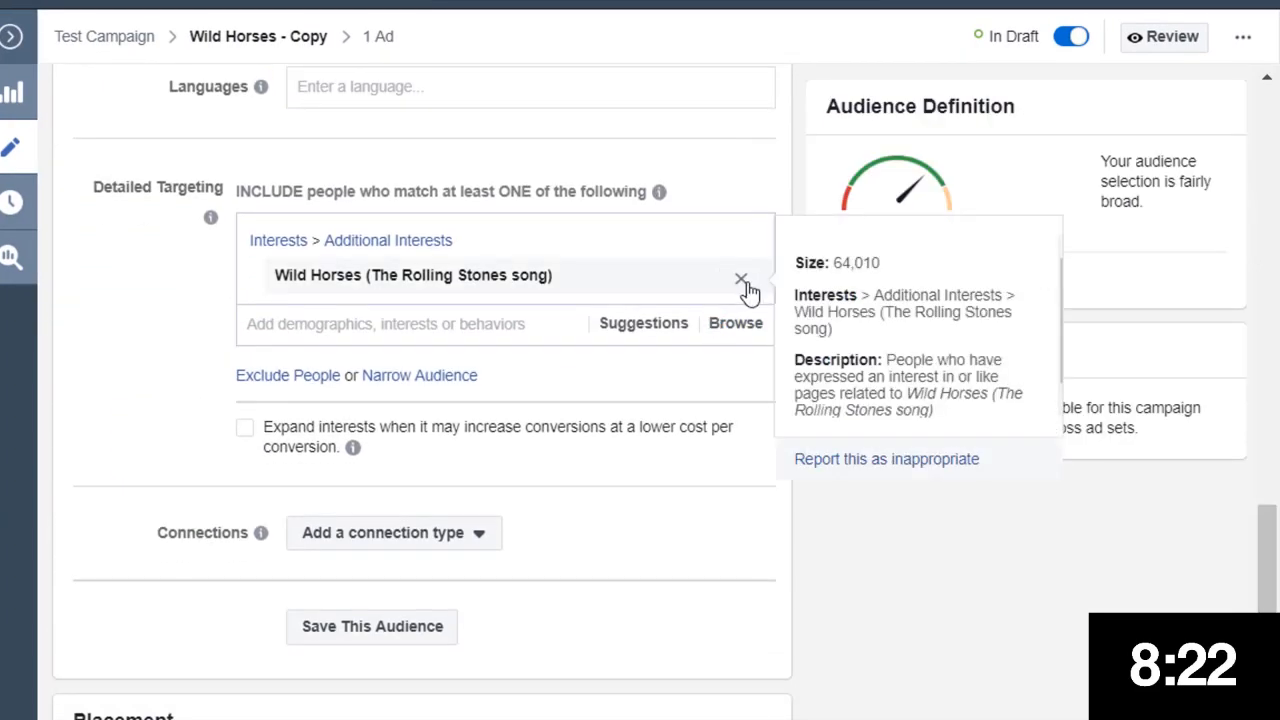
{"action": "left_click", "coordinate": [741, 280]}
{"action": "left_click", "coordinate": [428, 236]}
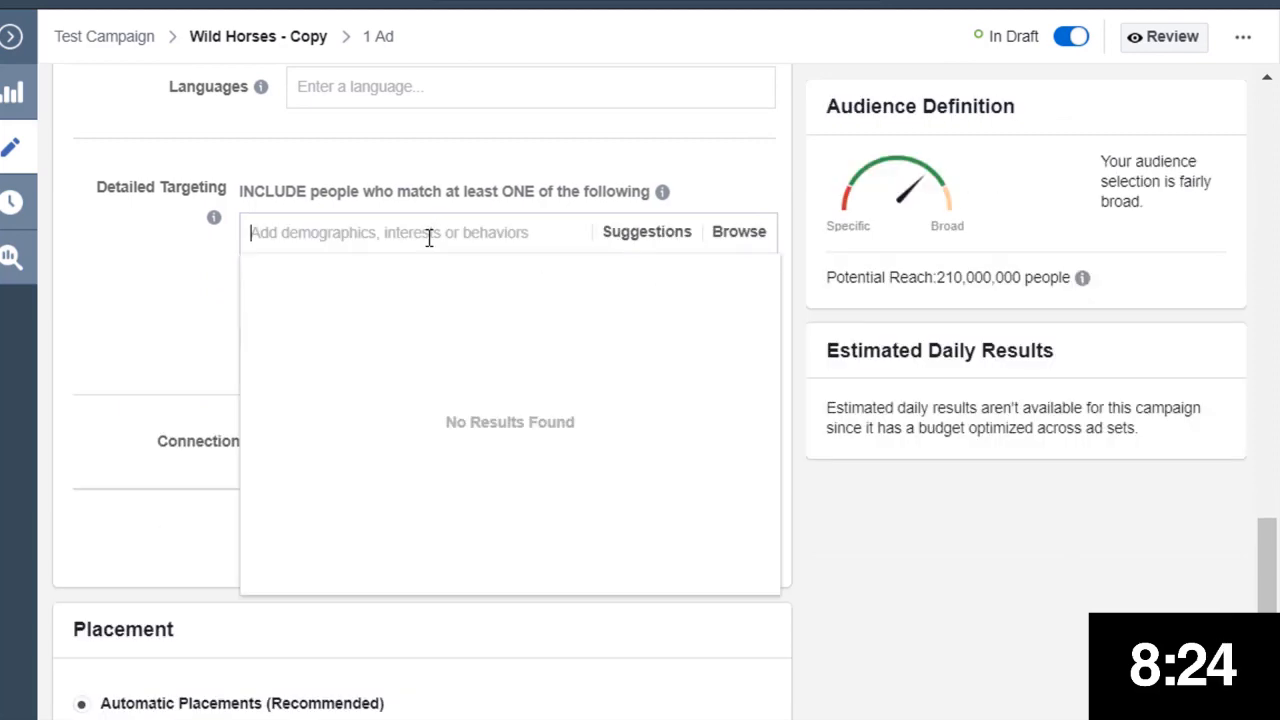
{"action": "type", "text": "elvis"}
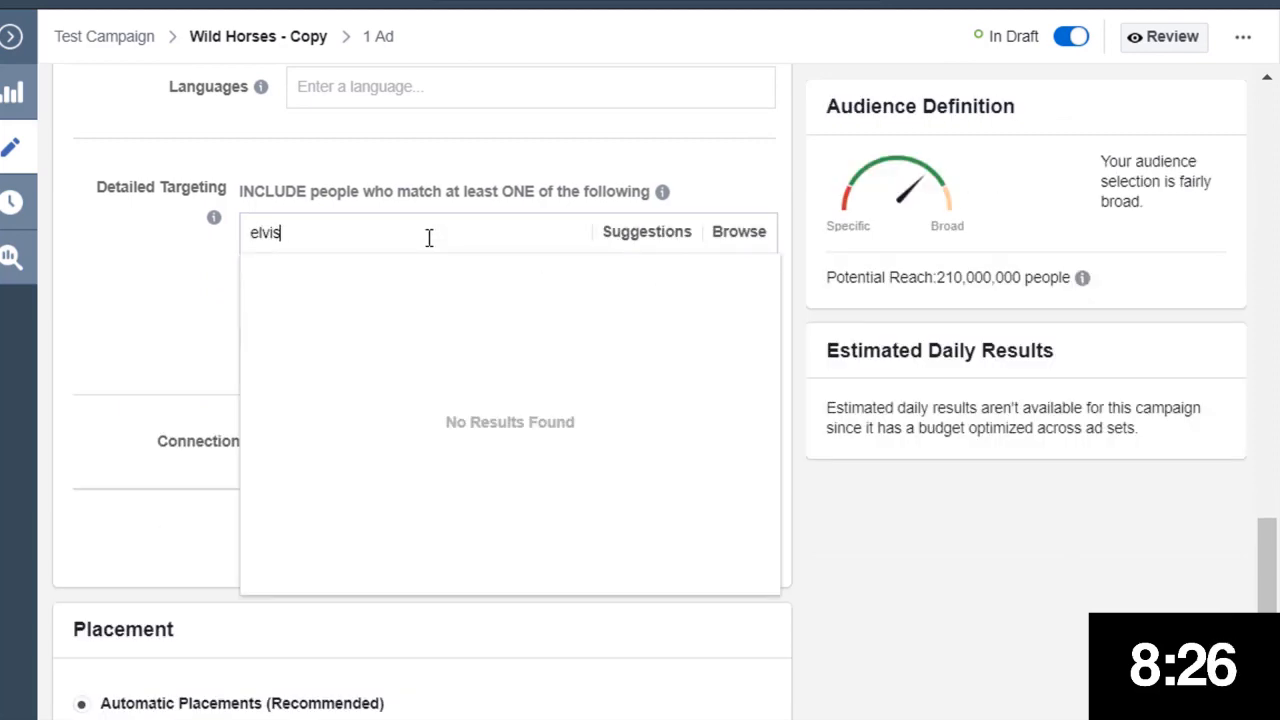
{"action": "type", "text": " Costello"}
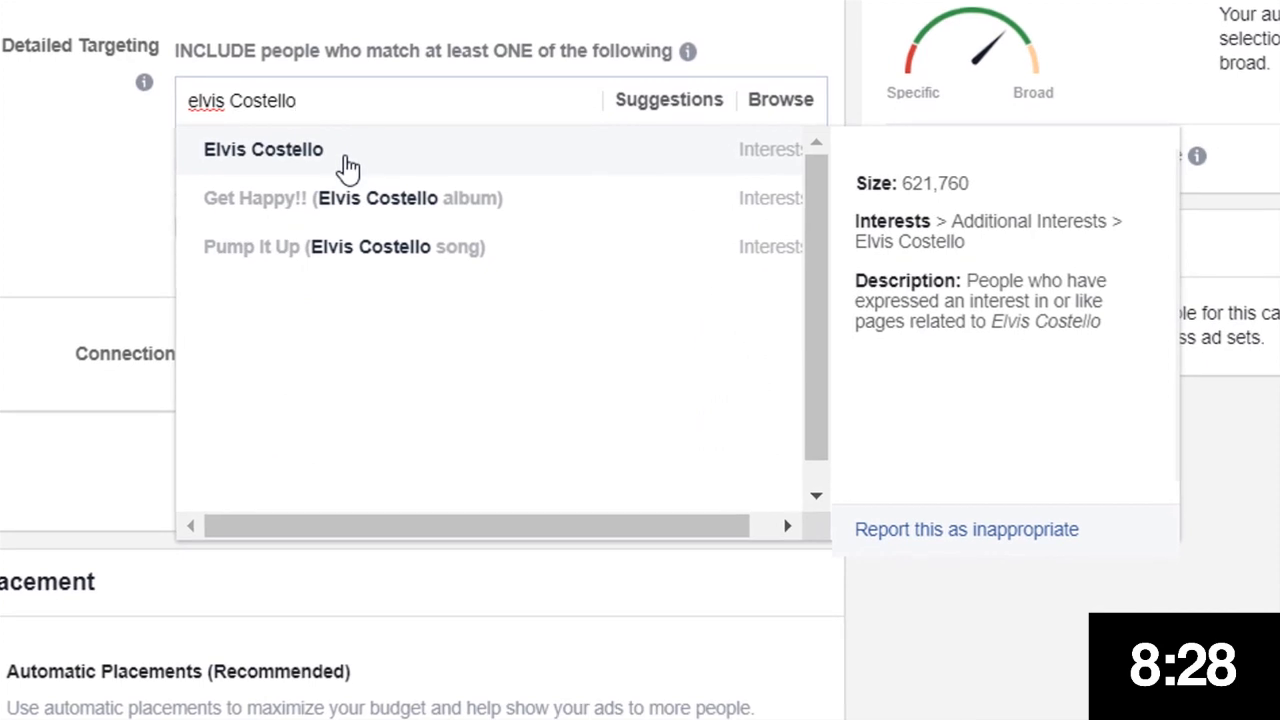
{"action": "left_click", "coordinate": [345, 162]}
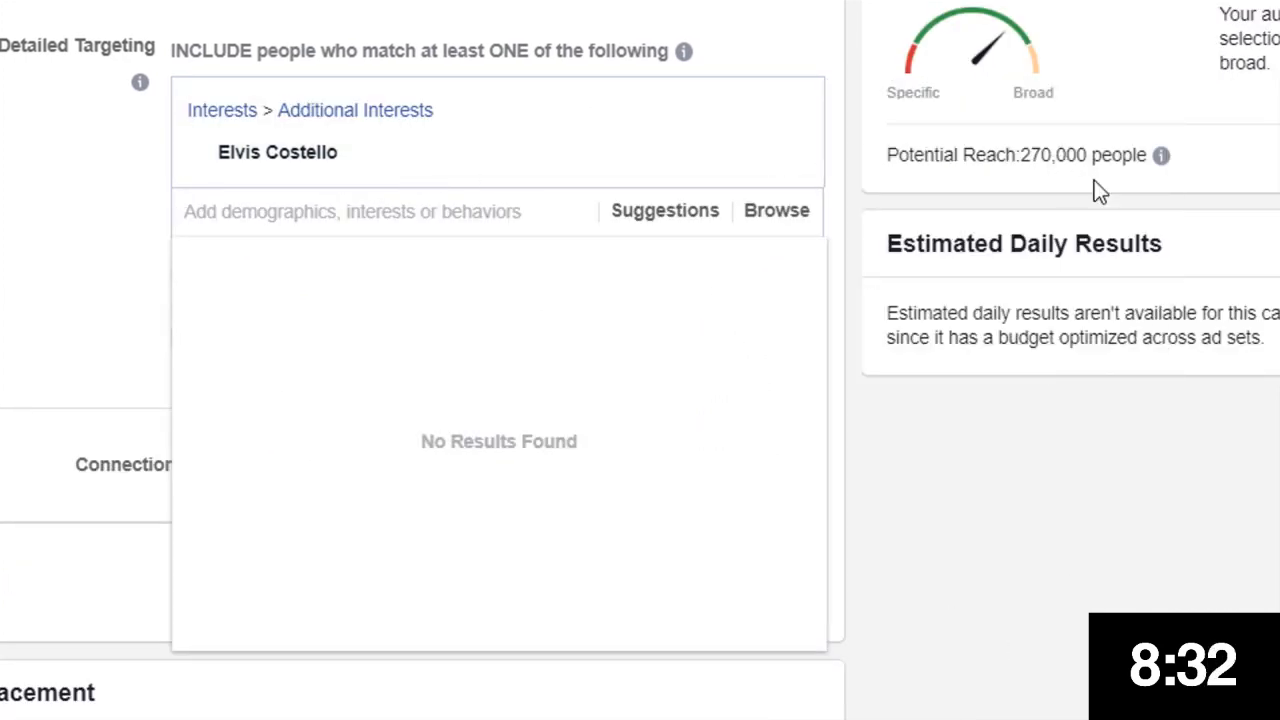
Rename the copied ad set as Elvis Costello
{"action": "scroll", "coordinate": [420, 360], "scroll_direction": "up", "scroll_amount": 15}
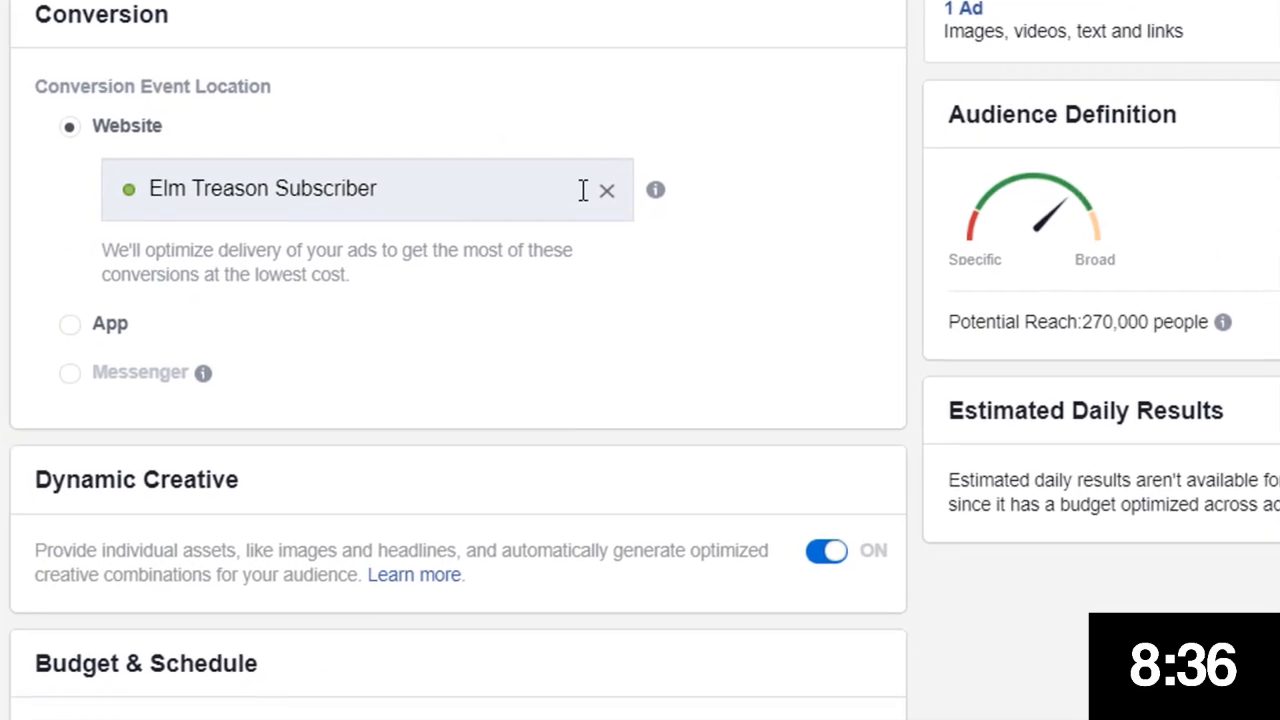
{"action": "scroll", "coordinate": [388, 157], "scroll_direction": "up", "scroll_amount": 1}
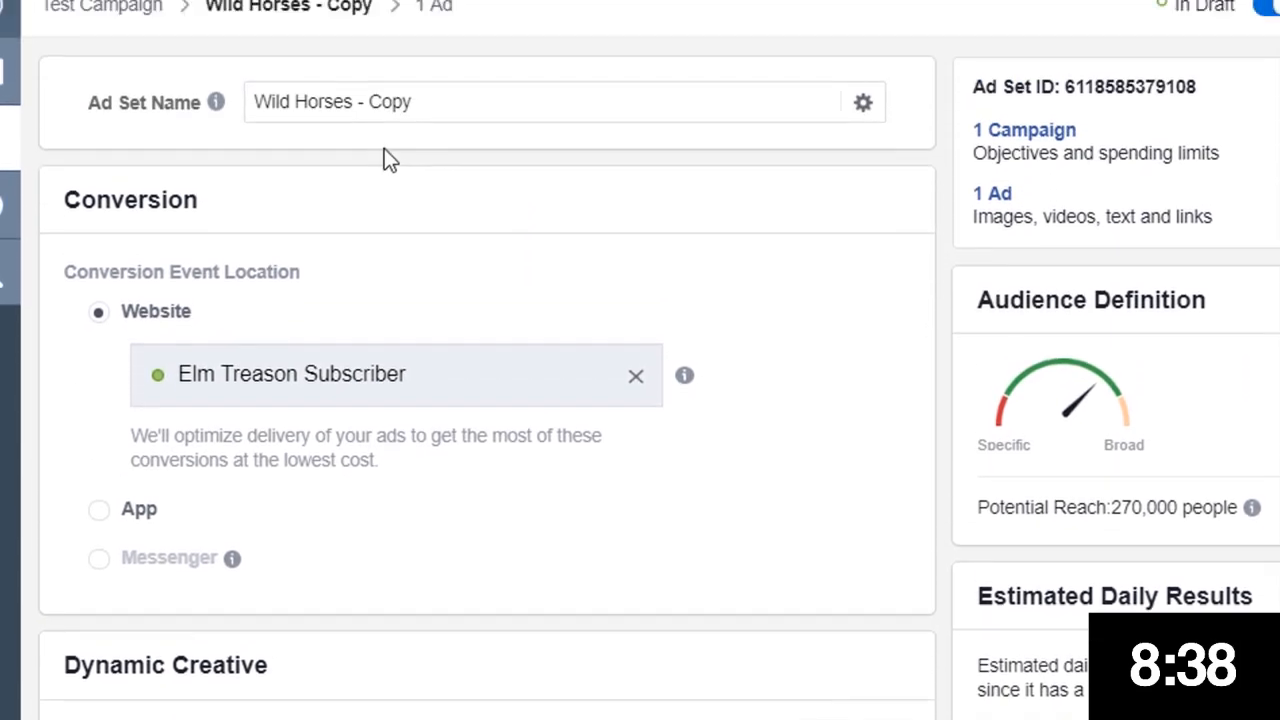
{"action": "left_click_drag", "start_coordinate": [418, 118], "coordinate": [57, 117]}
{"action": "type", "text": "E"}
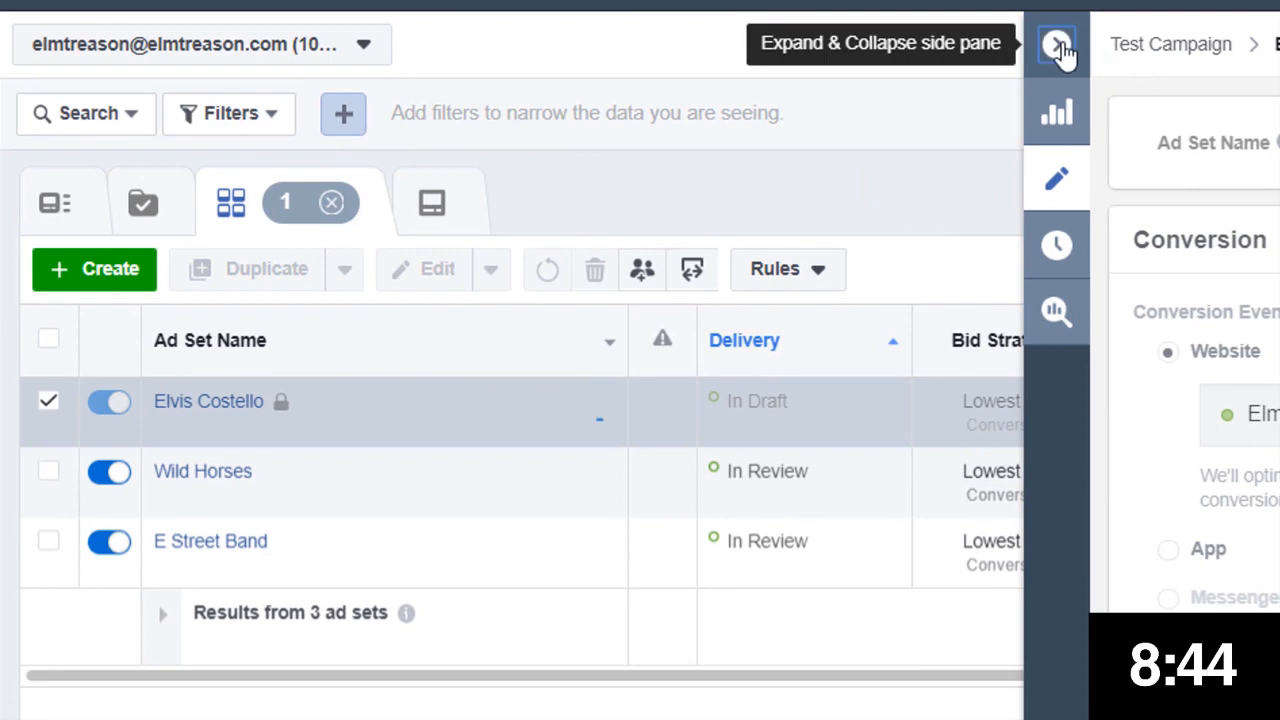
Close the side pane and switch off the new Test Campaign in the campaigns list
{"action": "left_click", "coordinate": [1058, 46]}
{"action": "left_click", "coordinate": [646, 210]}
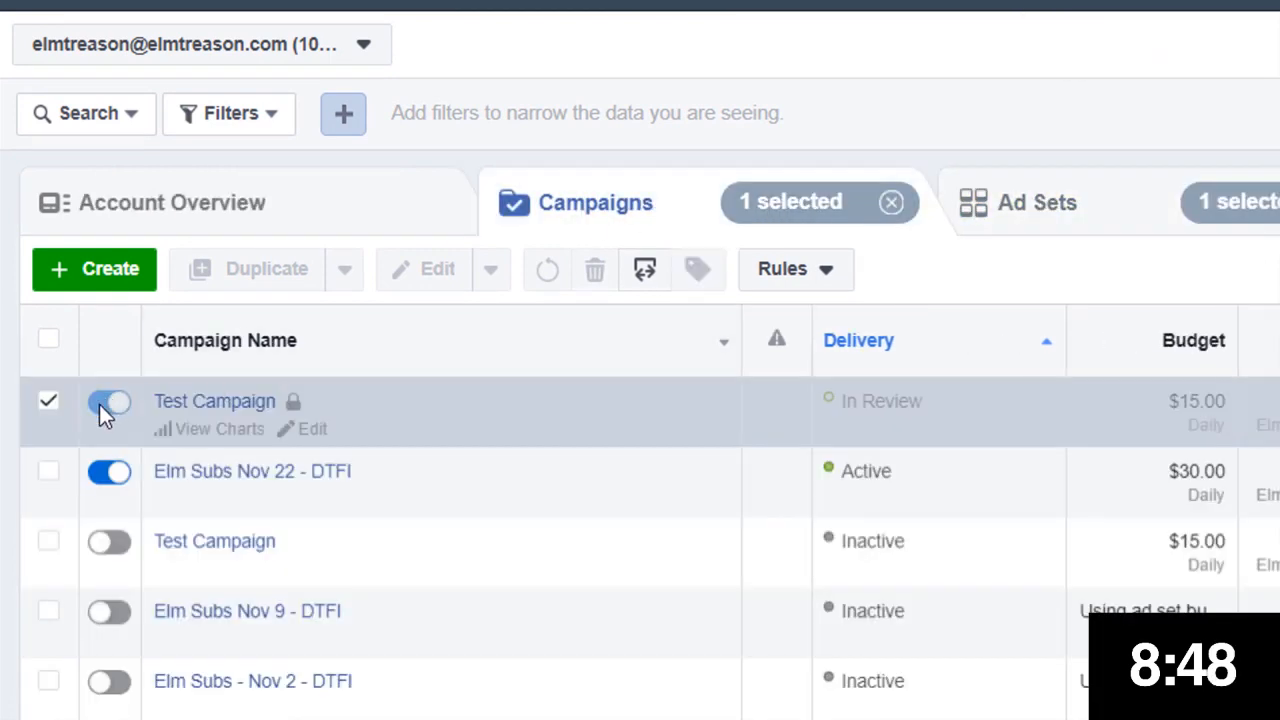
{"action": "left_click", "coordinate": [49, 403]}
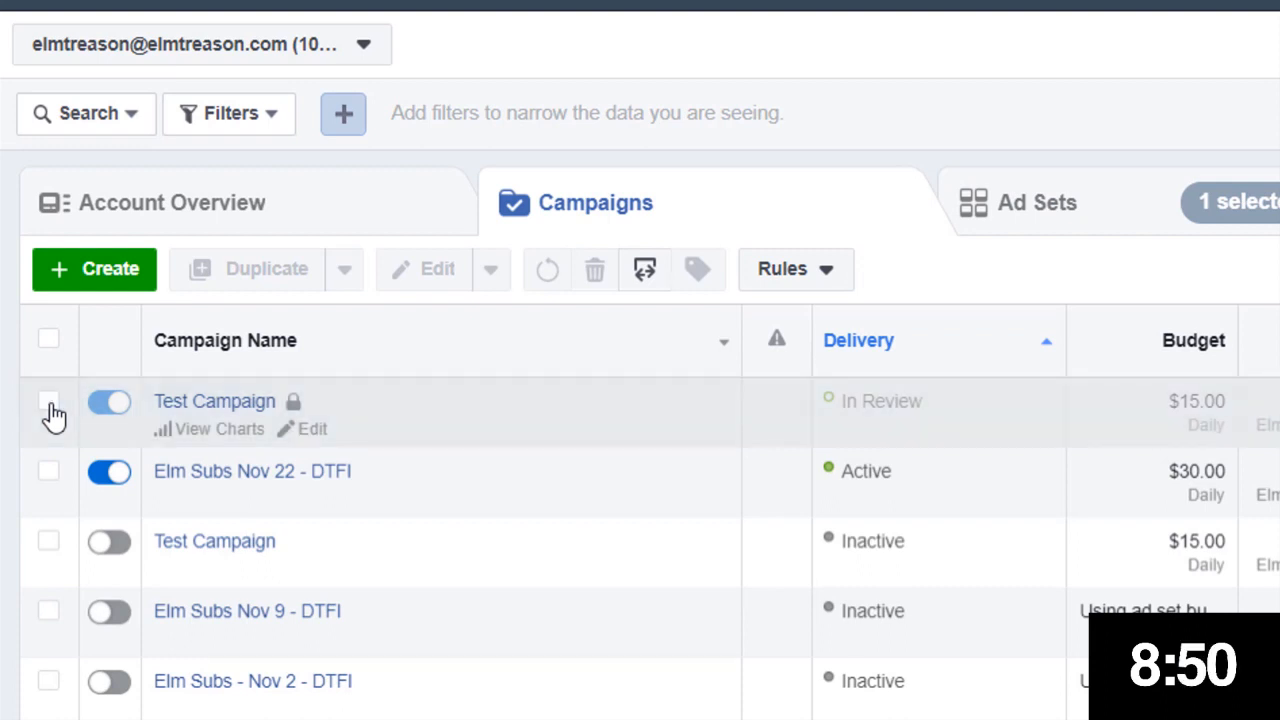
{"action": "left_click", "coordinate": [112, 385]}
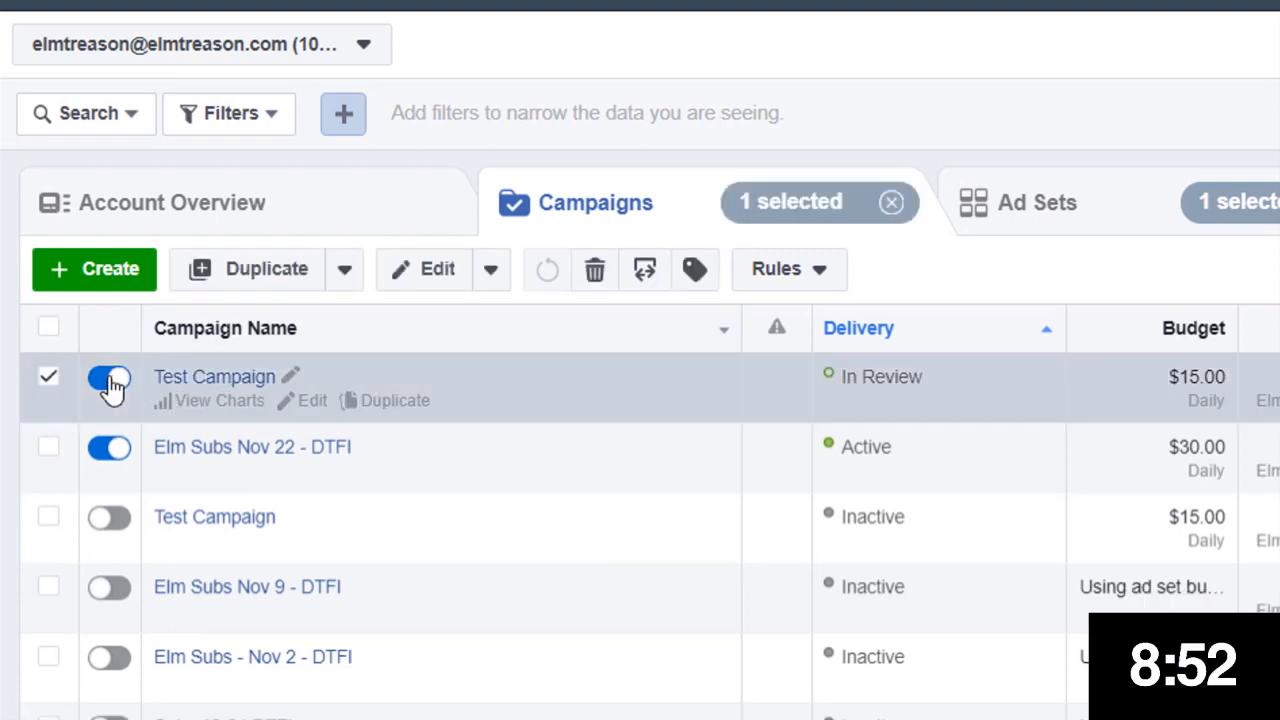
{"action": "left_click", "coordinate": [112, 382]}
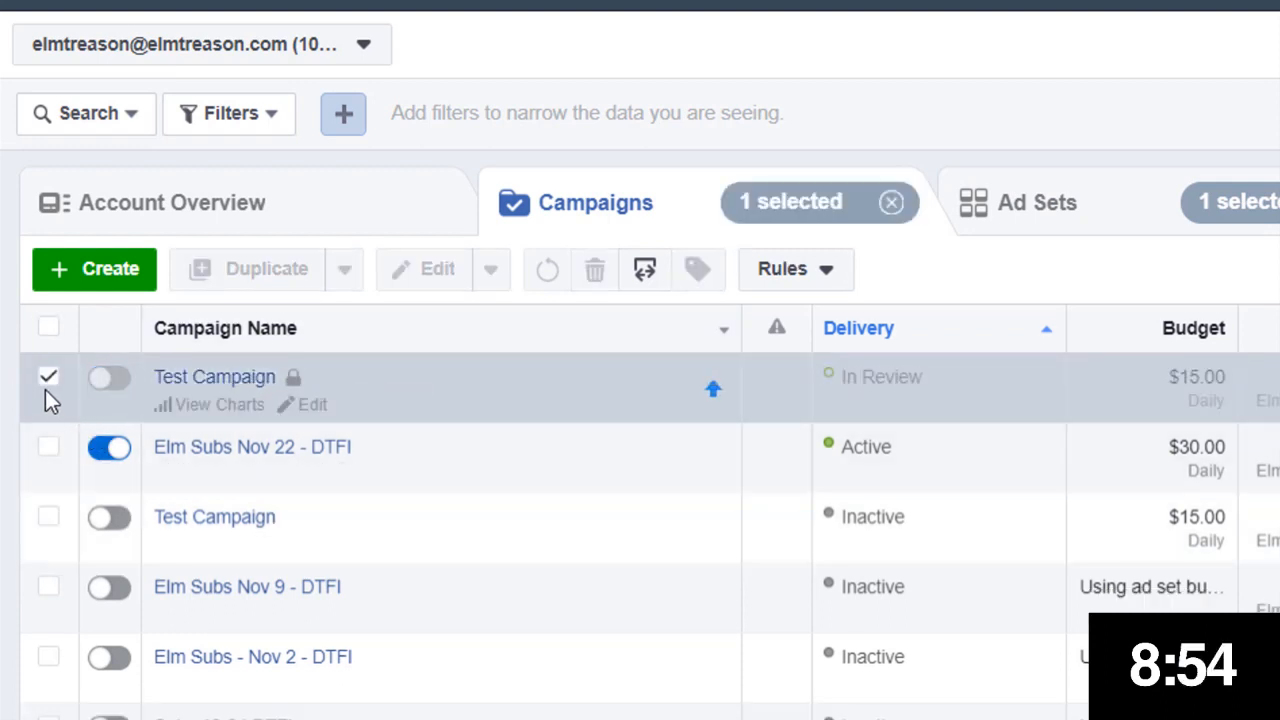
{"action": "left_click", "coordinate": [47, 384]}
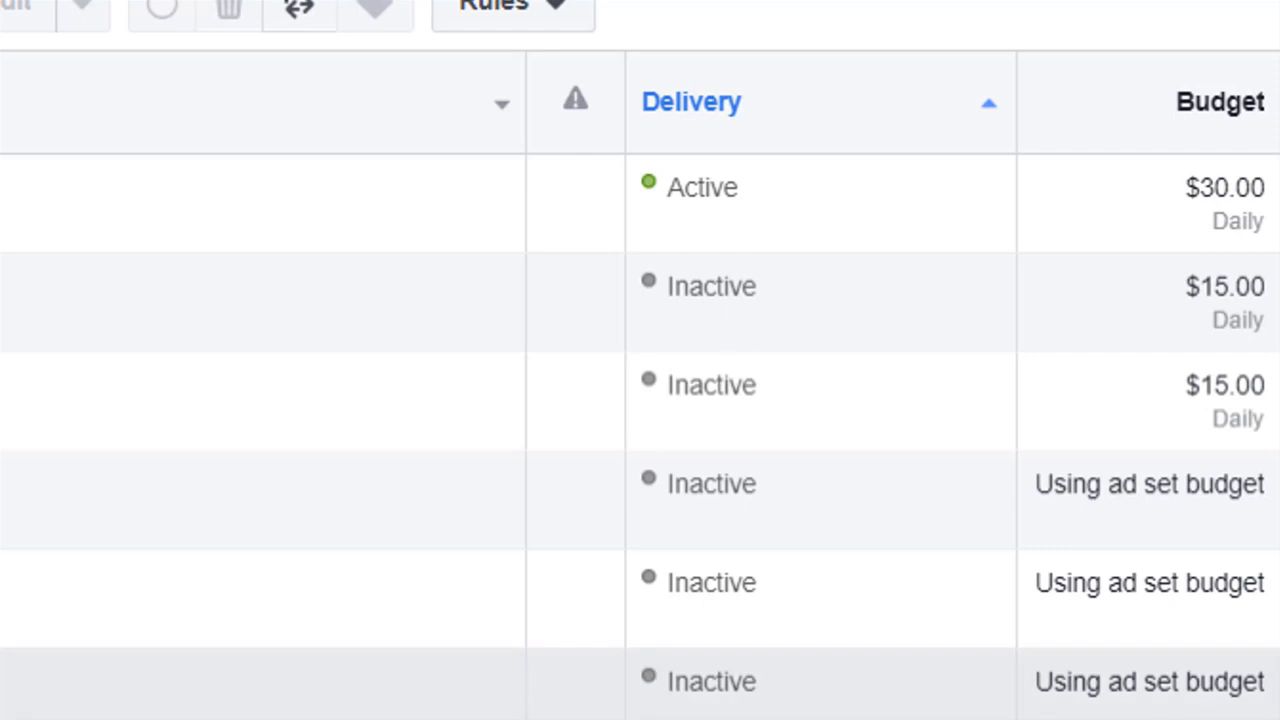
Open the ads of the Elvis Costello ad set in an earlier campaign
{"action": "left_click", "coordinate": [262, 684]}
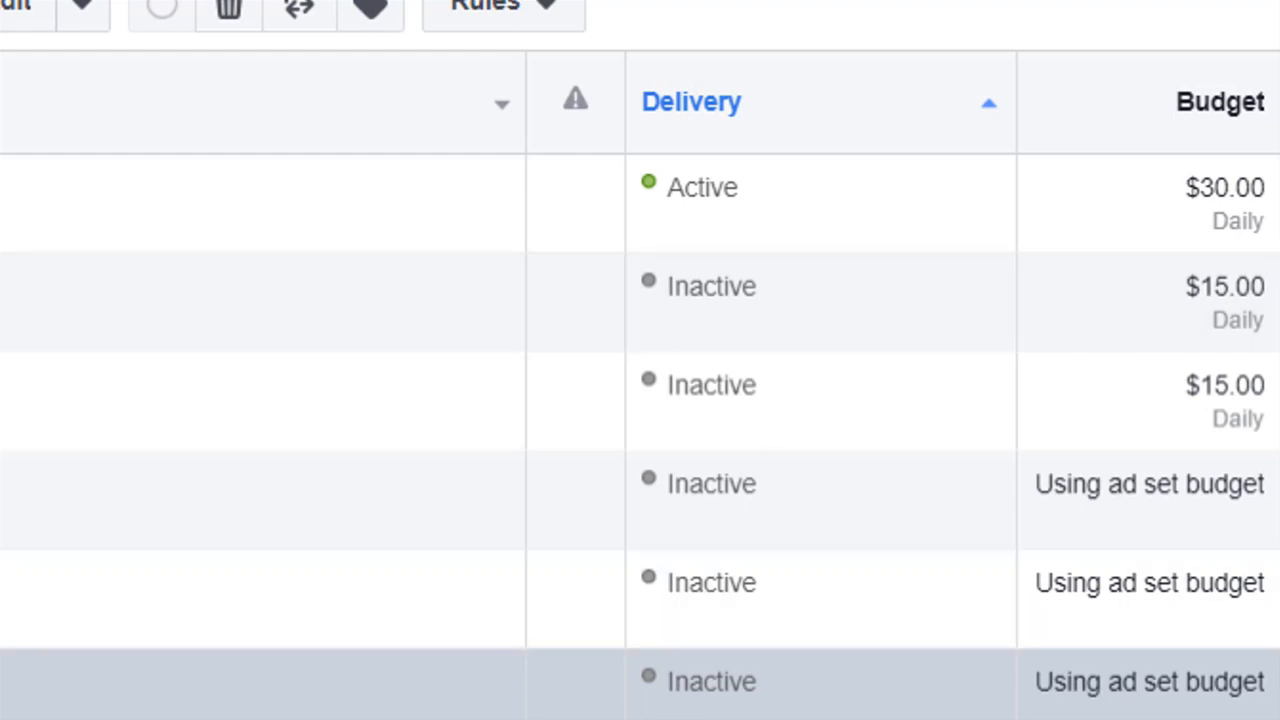
{"action": "left_click", "coordinate": [760, 2]}
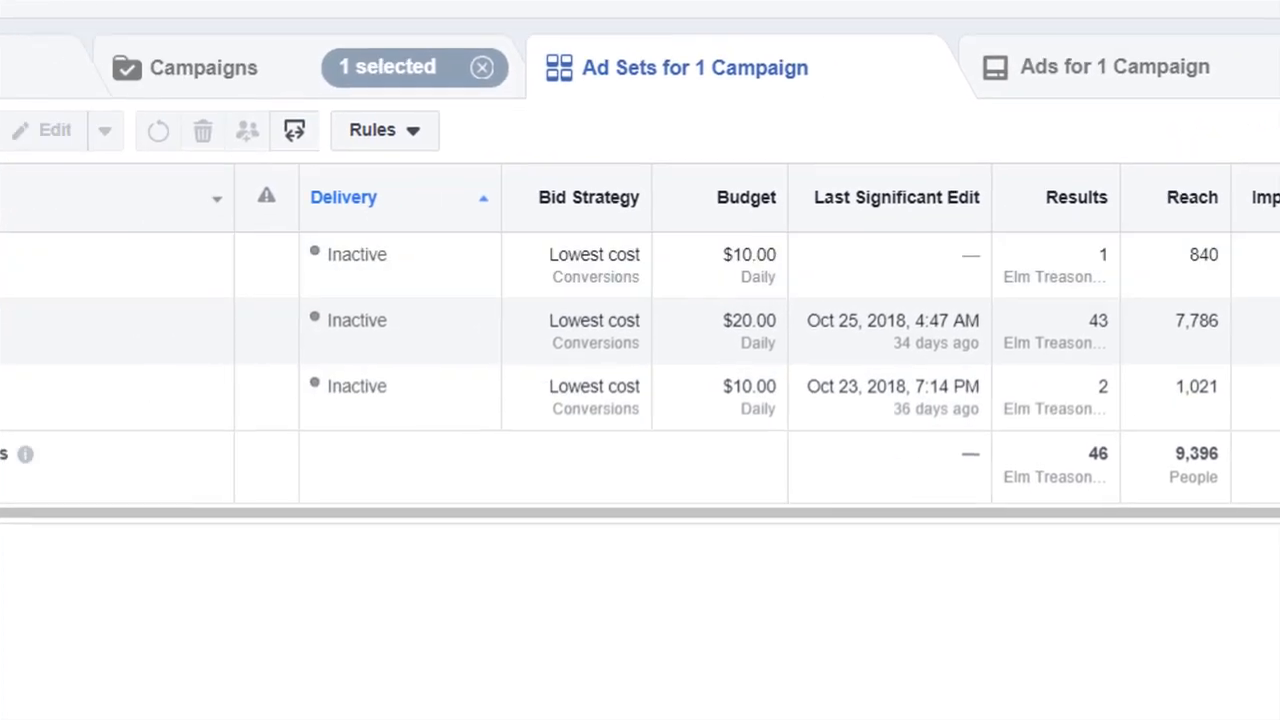
{"action": "left_click", "coordinate": [44, 312]}
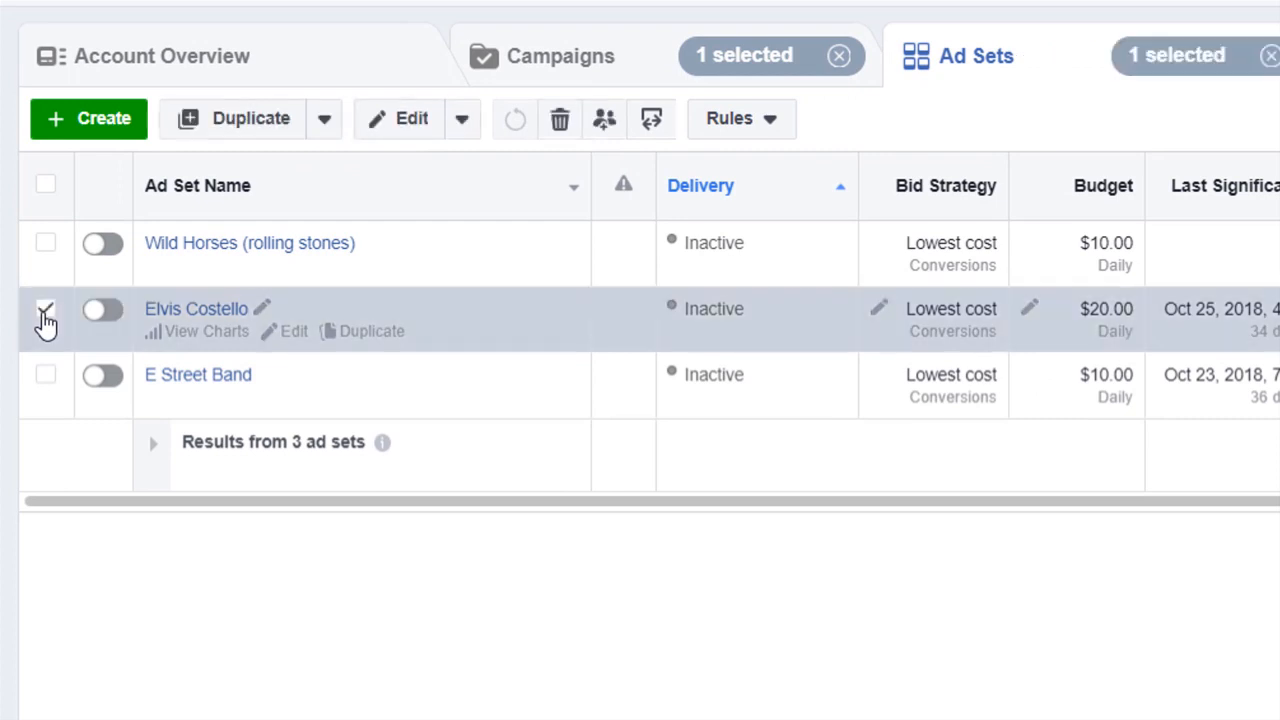
{"action": "left_click", "coordinate": [971, 69]}
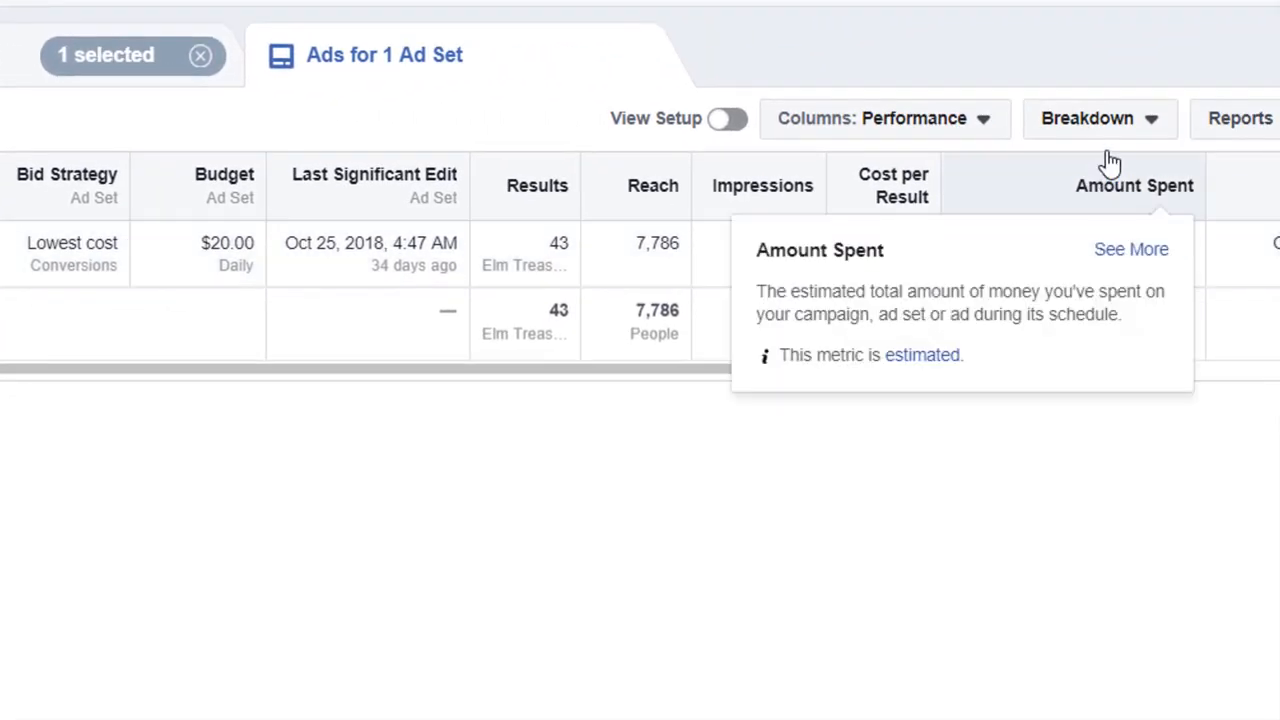
Break down the ad's results by dynamic creative asset: Image, Video and Slideshow, and review the rows
{"action": "left_click", "coordinate": [1137, 120]}
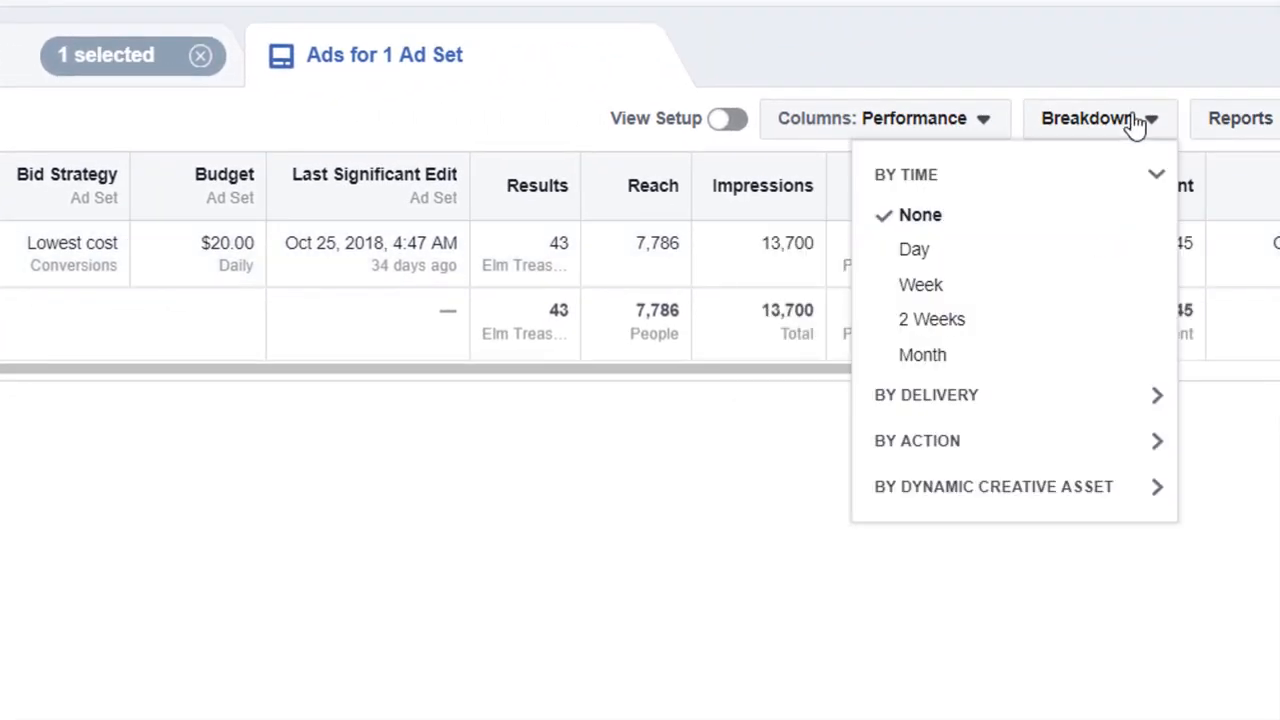
{"action": "left_click", "coordinate": [1116, 490]}
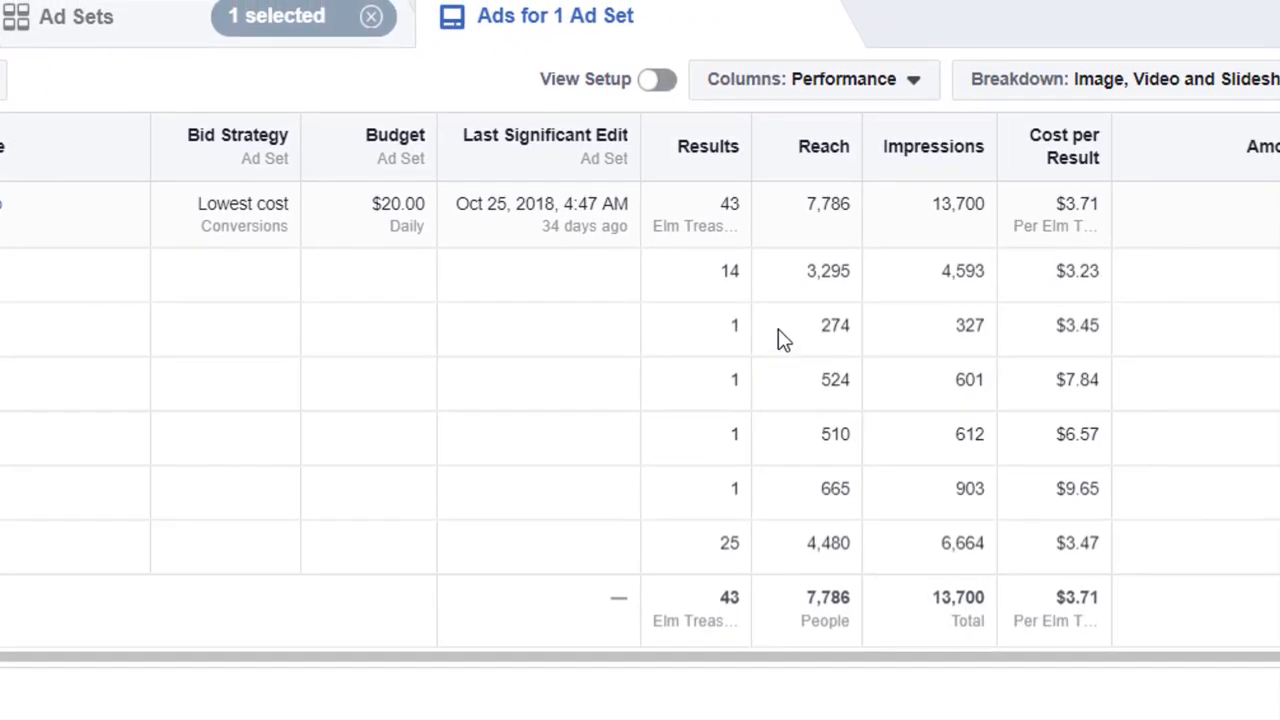
{"action": "left_click_drag", "start_coordinate": [1091, 272], "coordinate": [1062, 275]}
{"action": "left_click", "coordinate": [1075, 273]}
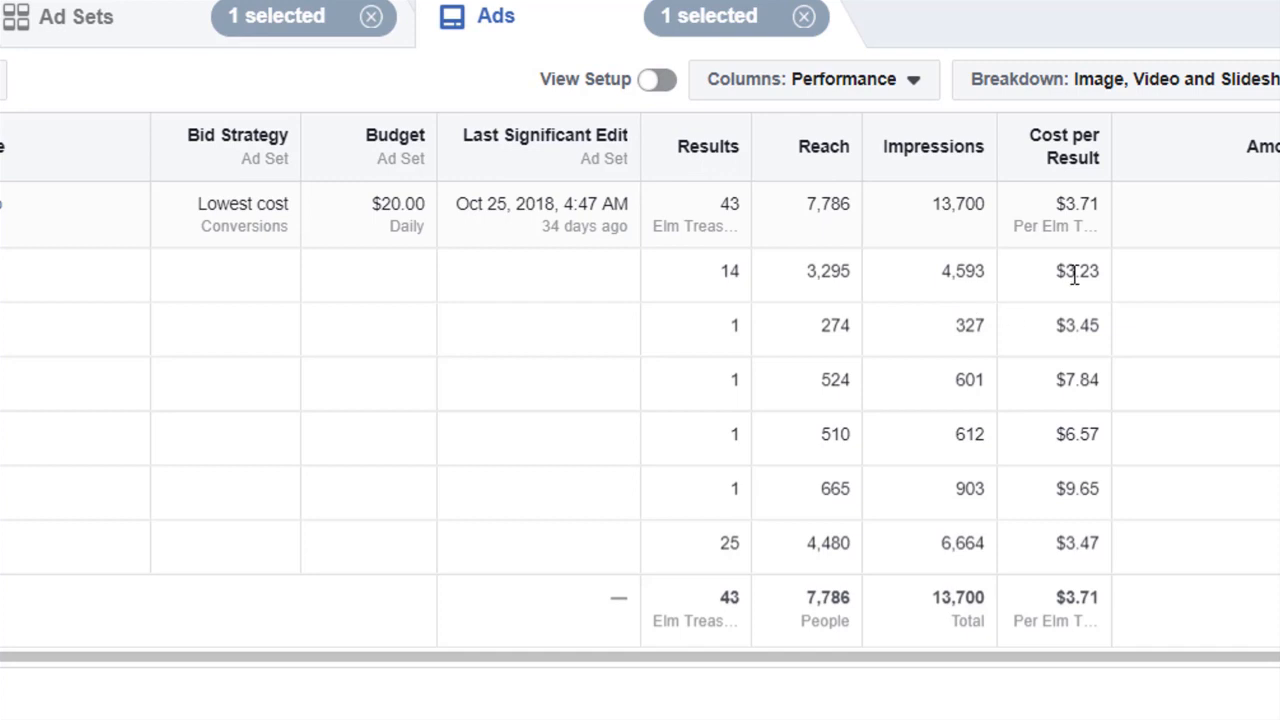
{"action": "scroll", "coordinate": [1095, 278], "scroll_direction": "left", "scroll_amount": 10}
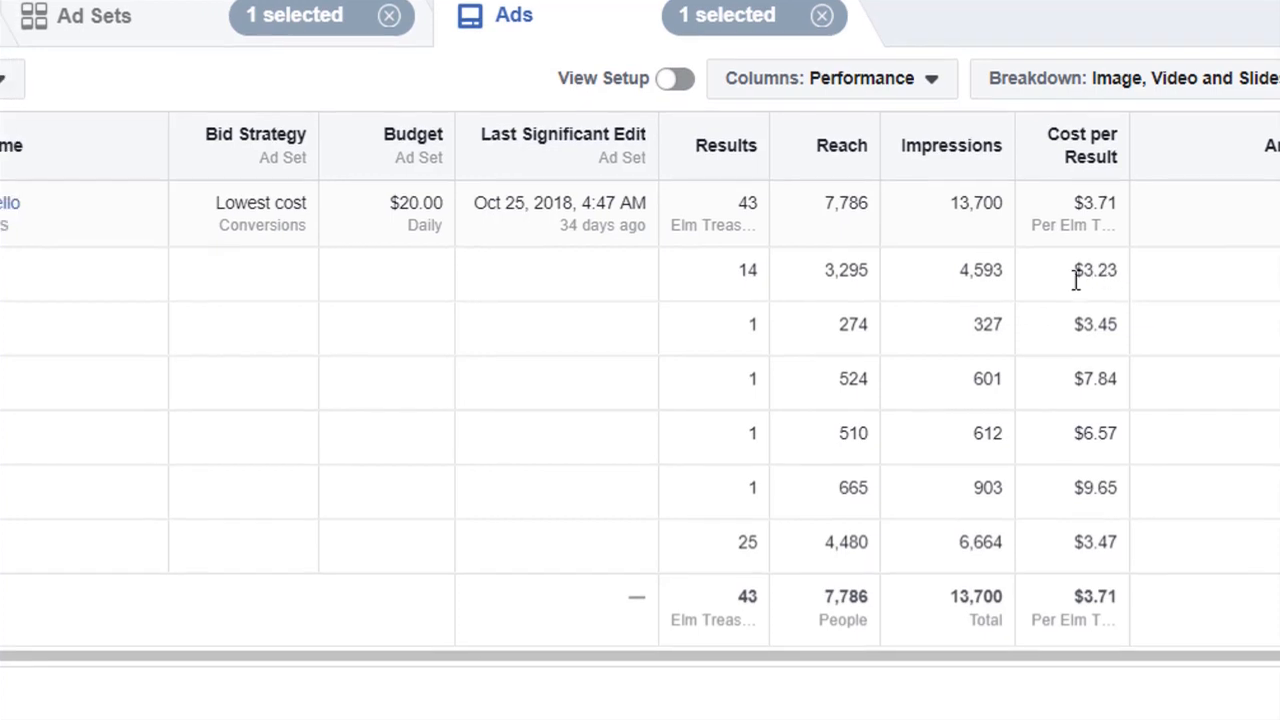
{"action": "scroll", "coordinate": [26, 277], "scroll_direction": "down", "scroll_amount": 1}
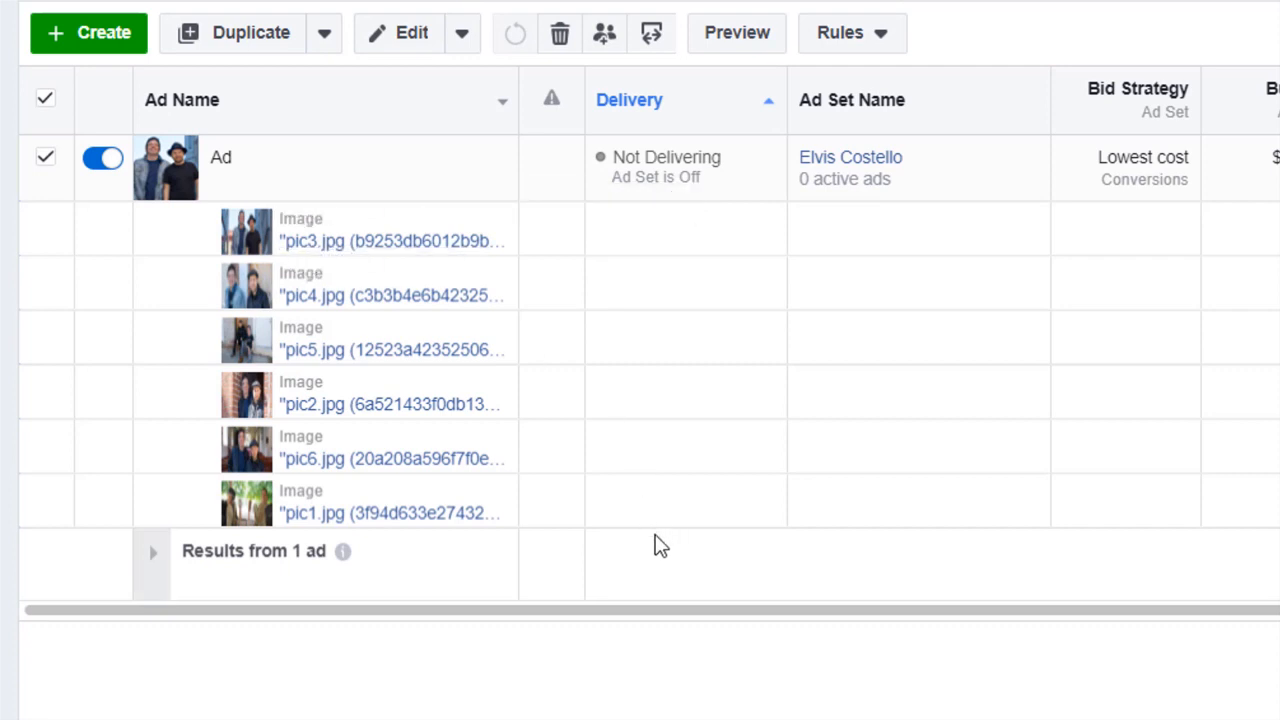
Switch the breakdown to Text and widen the Ad Name column to read each text variant
{"action": "left_click", "coordinate": [1240, 40]}
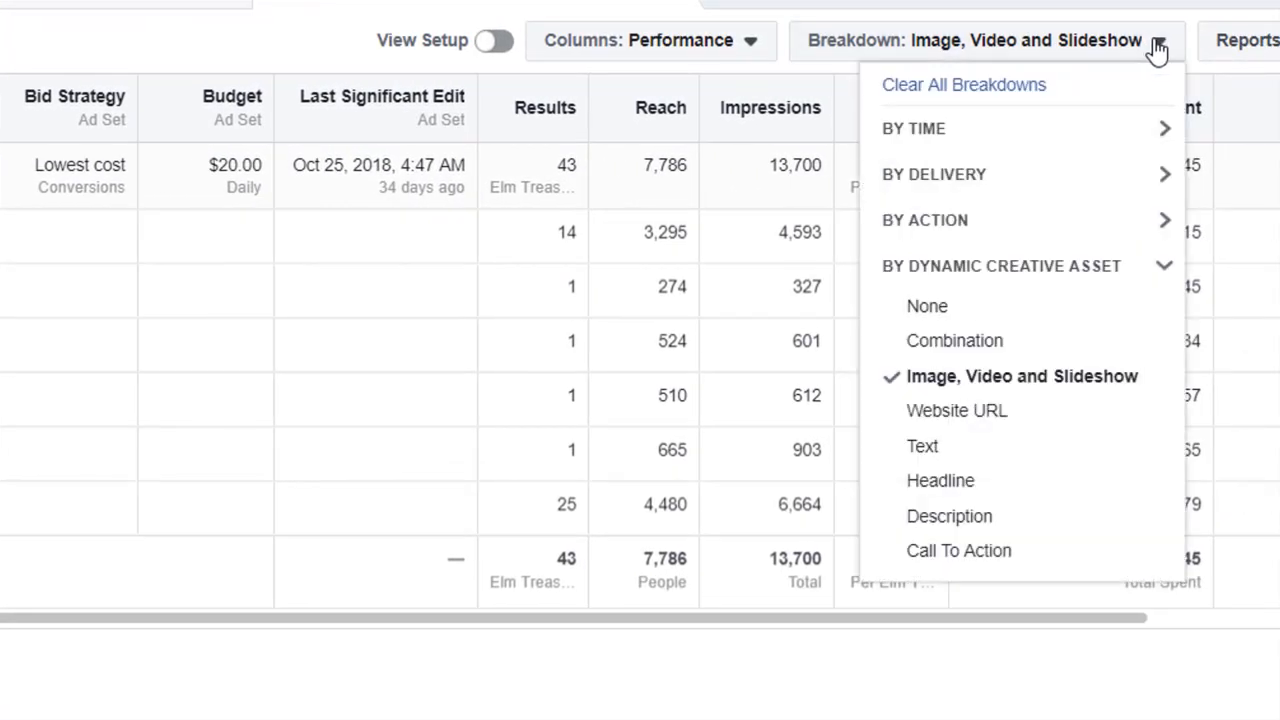
{"action": "left_click", "coordinate": [1040, 447]}
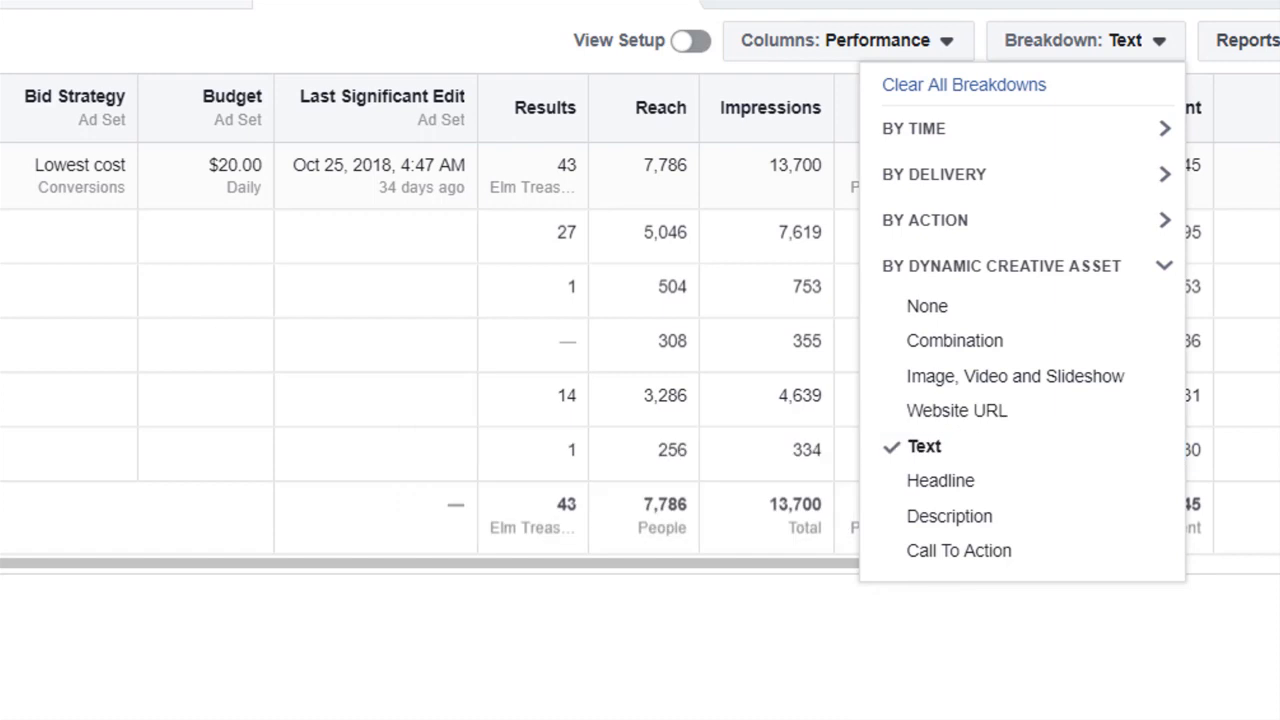
{"action": "left_click", "coordinate": [856, 664]}
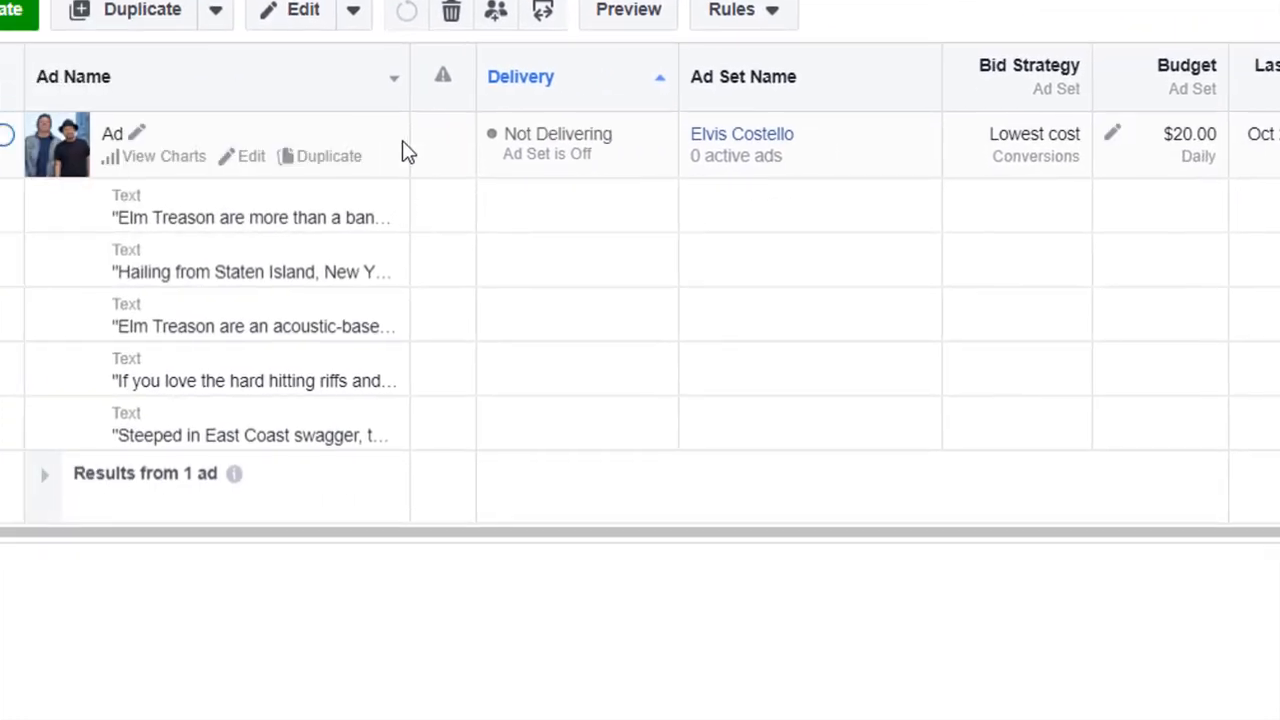
{"action": "left_click_drag", "start_coordinate": [407, 77], "coordinate": [1217, 90]}
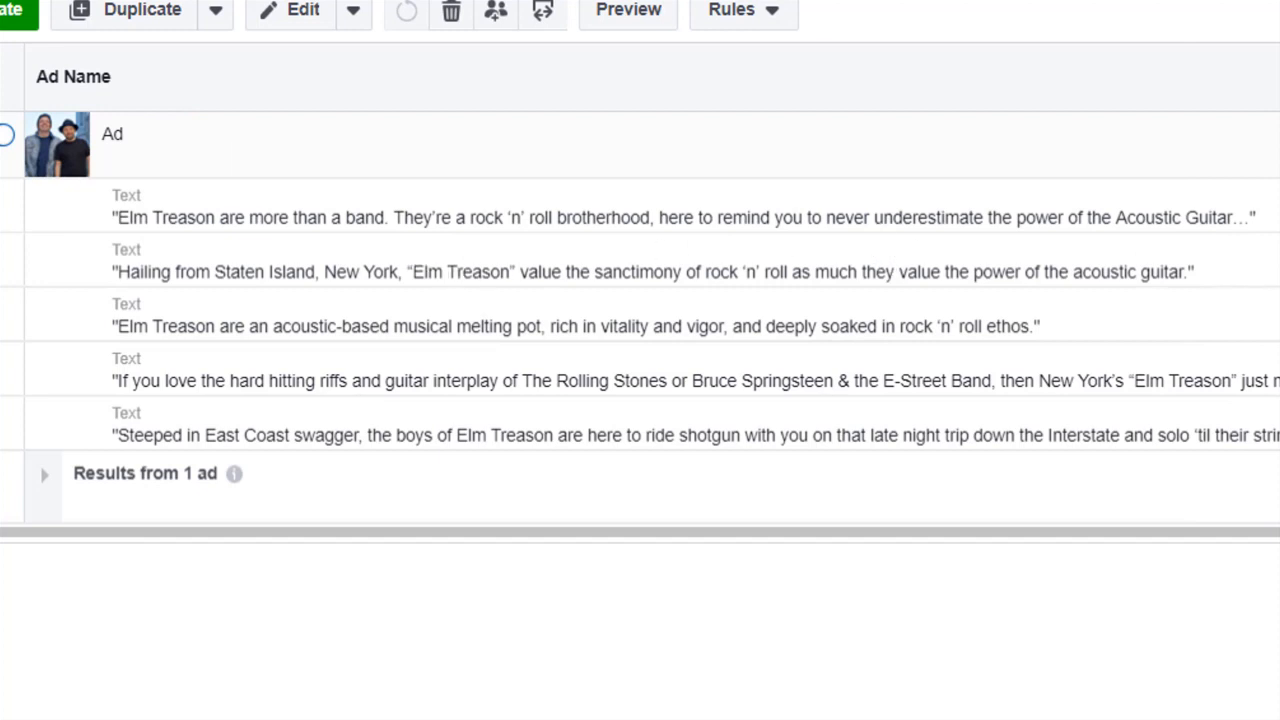
{"action": "left_click_drag", "start_coordinate": [1279, 100], "coordinate": [300, 100]}
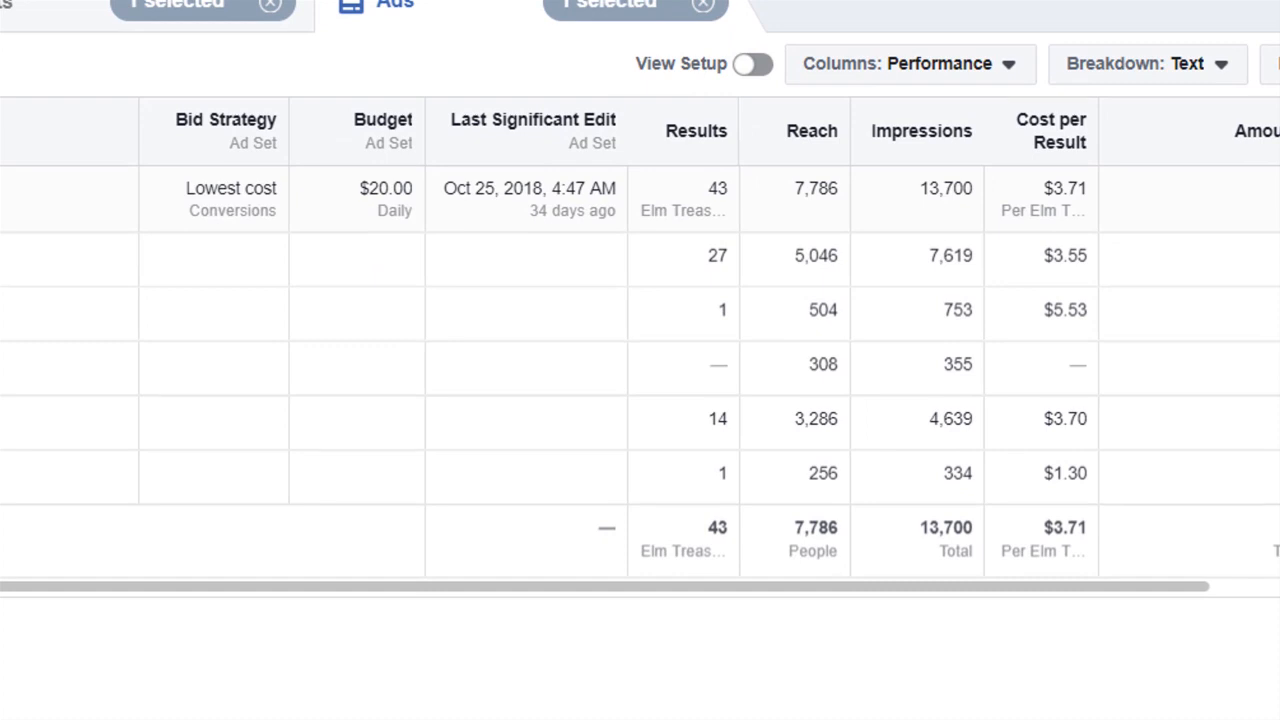
Break down the results by Headline, then by Description, widening the Ad Name column to read the descriptions
{"action": "left_click", "coordinate": [1222, 60]}
{"action": "left_click", "coordinate": [1070, 507]}
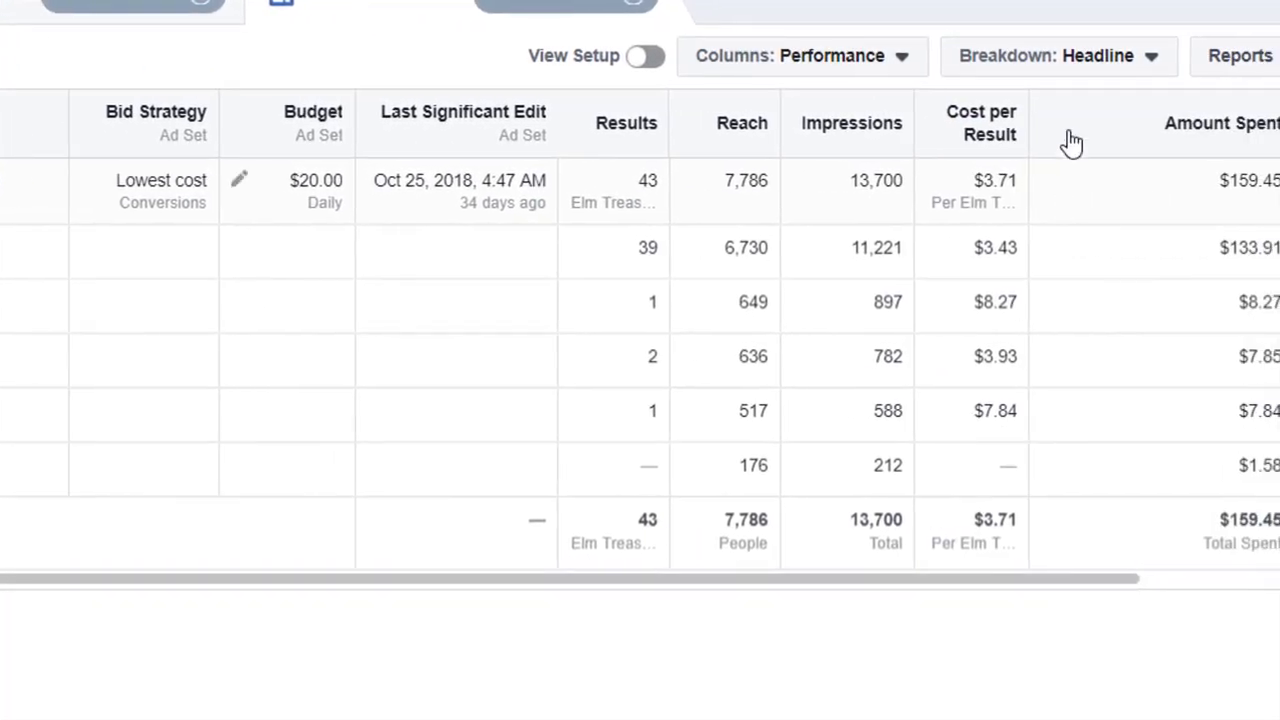
{"action": "left_click", "coordinate": [1095, 78]}
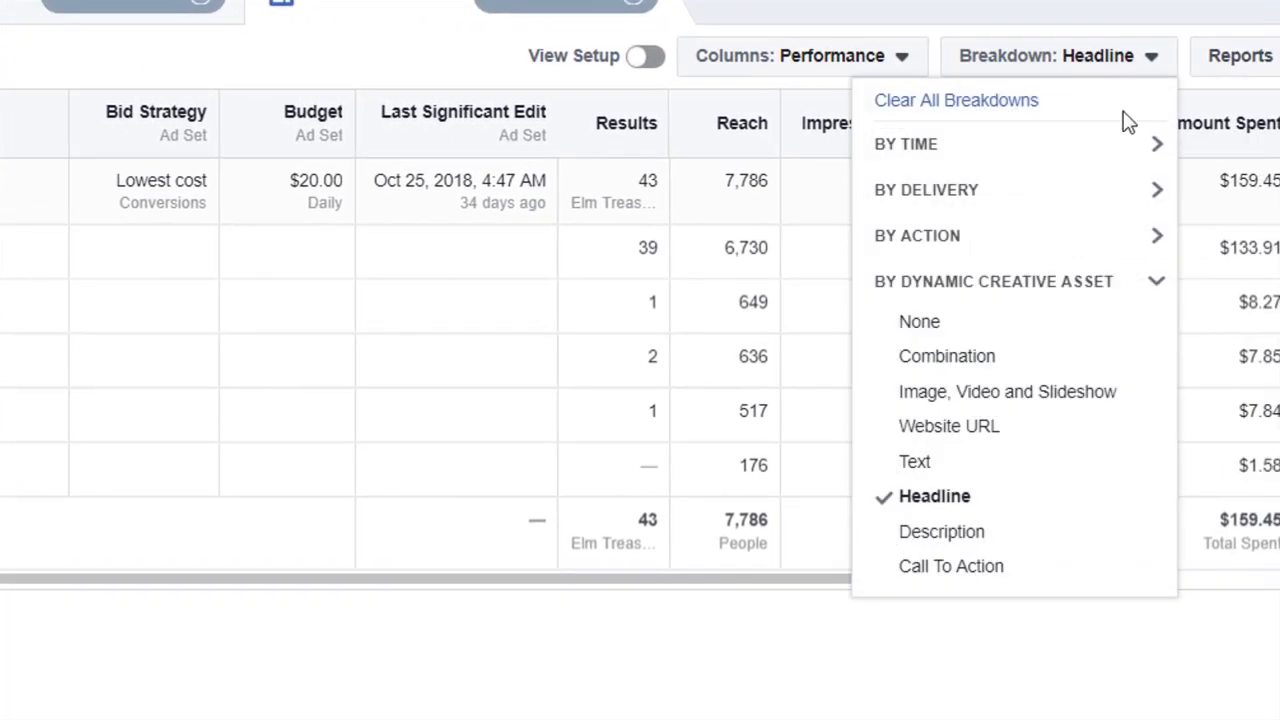
{"action": "left_click", "coordinate": [1032, 548]}
{"action": "left_click", "coordinate": [14, 645]}
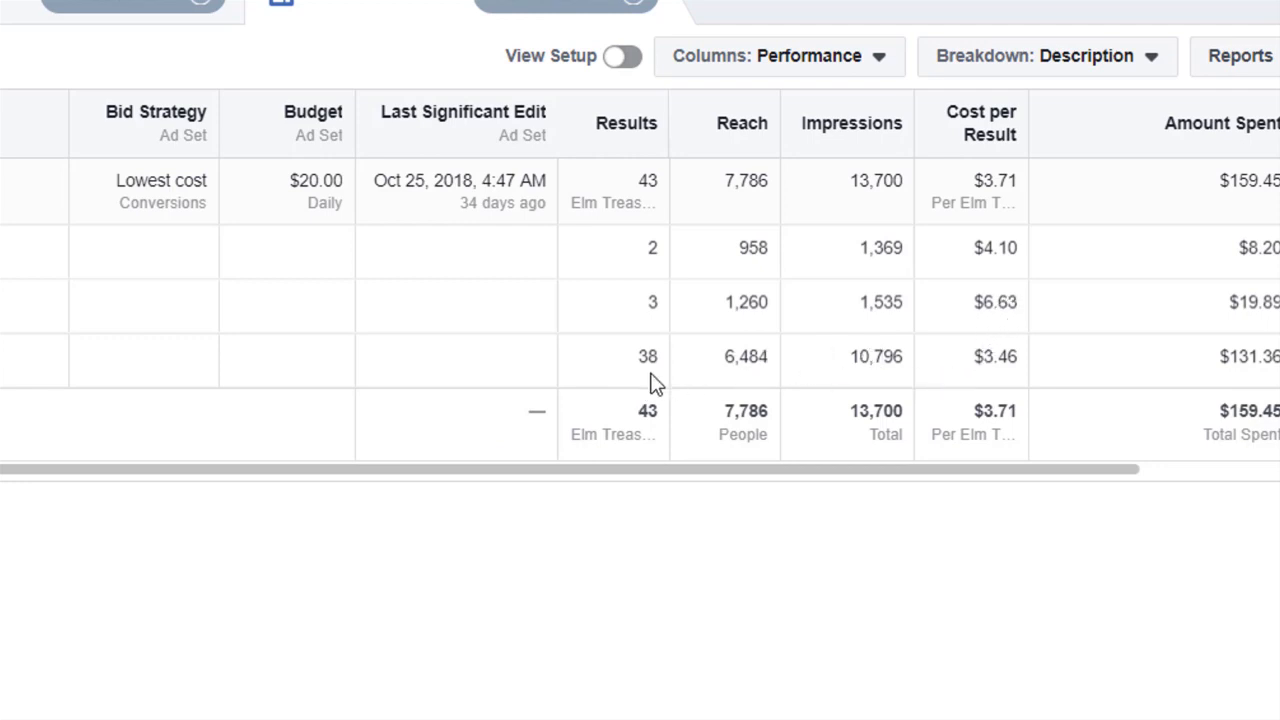
{"action": "left_click_drag", "start_coordinate": [460, 203], "coordinate": [1166, 190]}
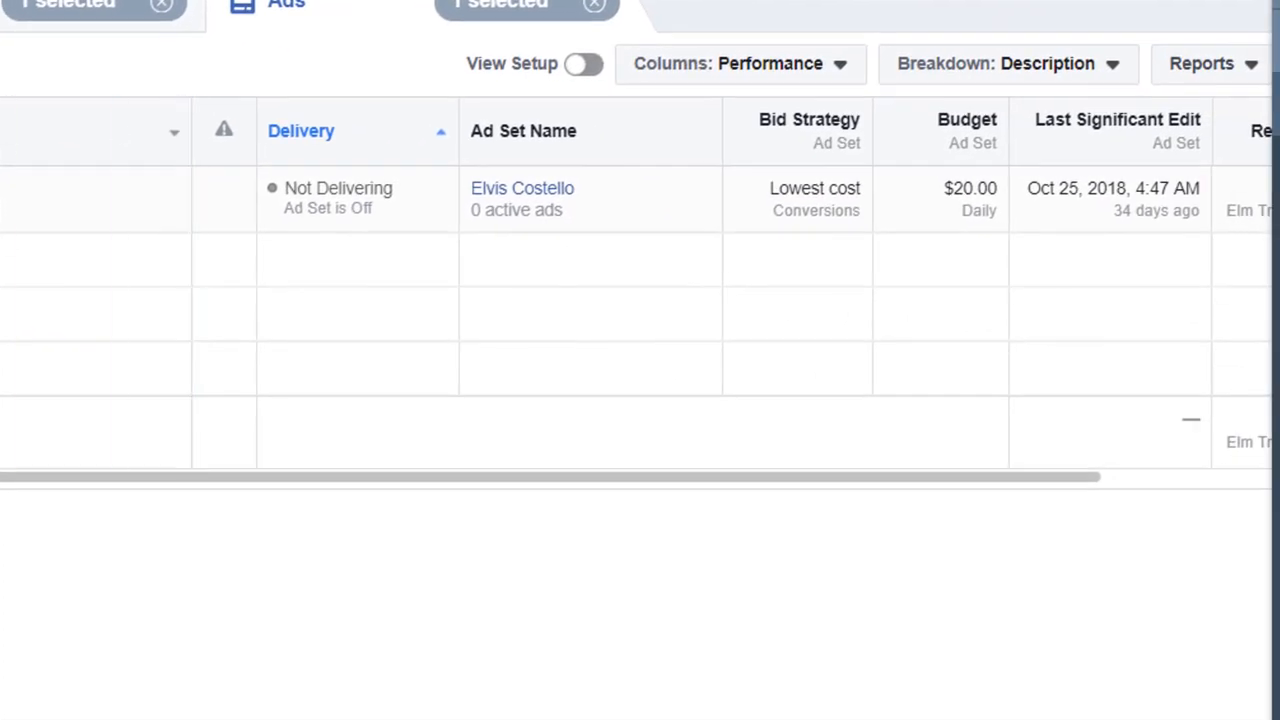
{"action": "scroll", "coordinate": [1094, 177], "scroll_direction": "right", "scroll_amount": 5}
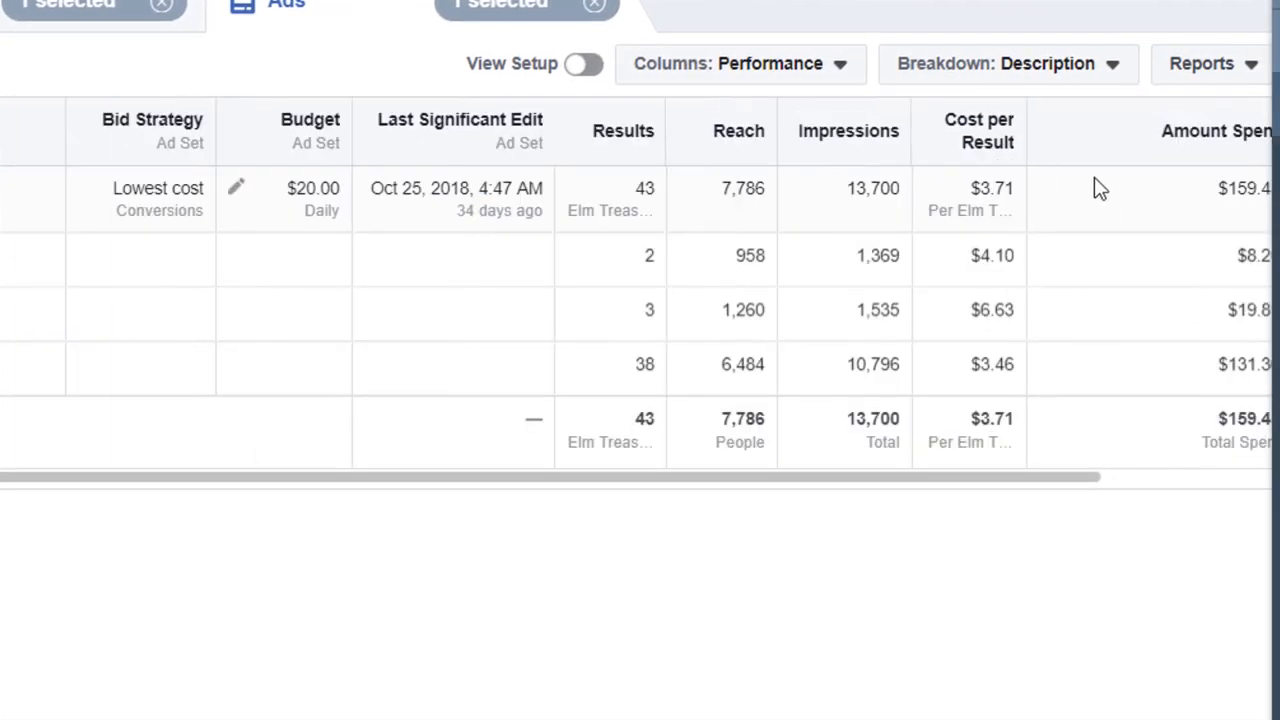
Break down the results by Call To Action, then clear all breakdowns
{"action": "left_click", "coordinate": [1094, 78]}
{"action": "left_click", "coordinate": [950, 580]}
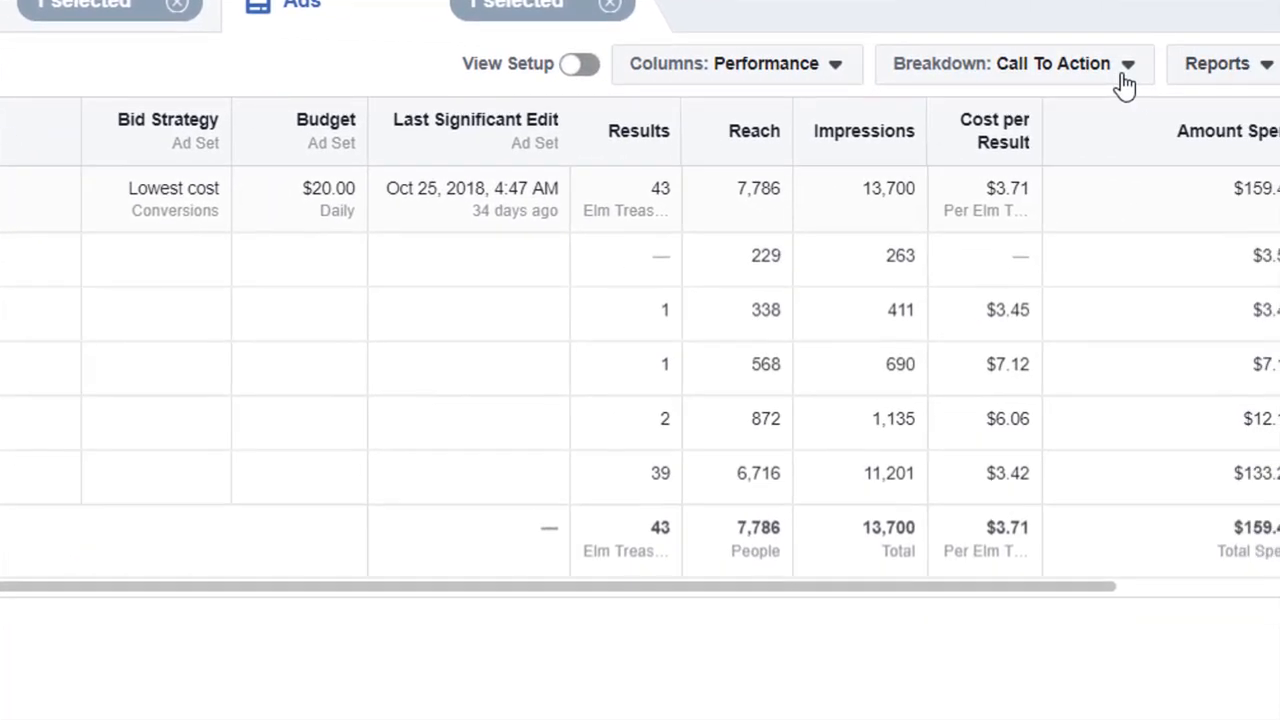
{"action": "left_click", "coordinate": [1125, 80]}
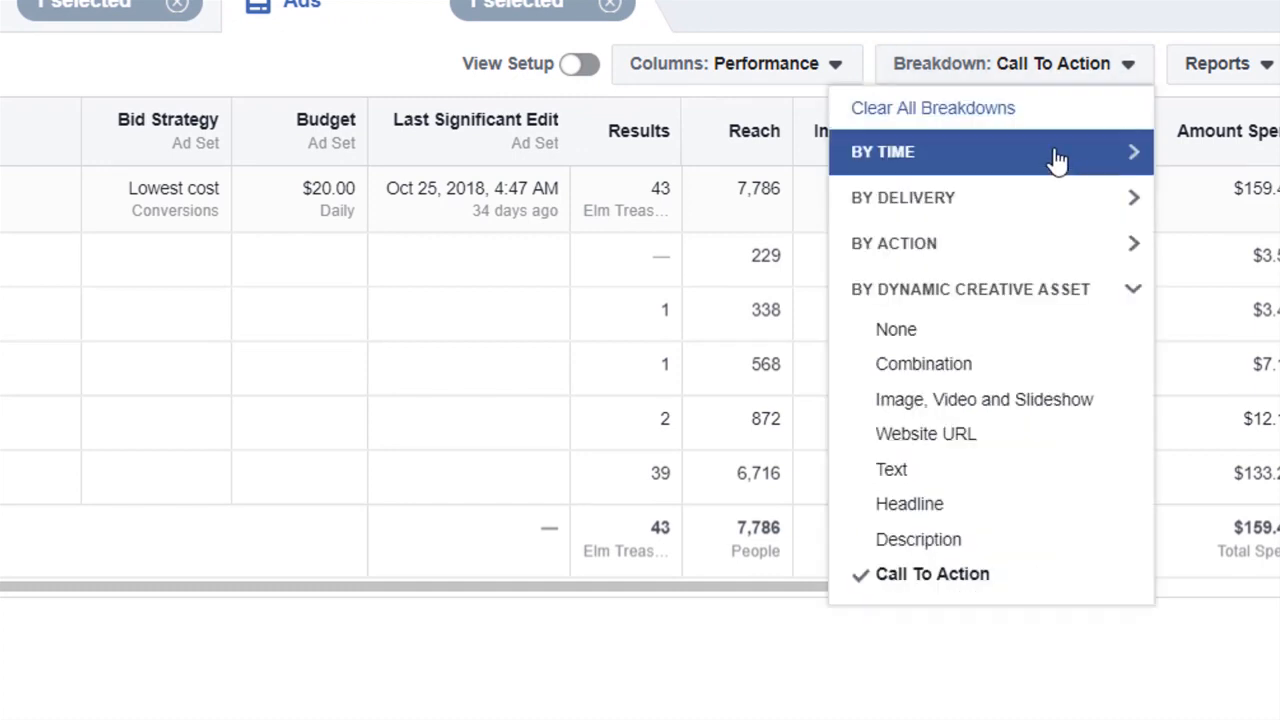
{"action": "left_click", "coordinate": [1013, 120]}
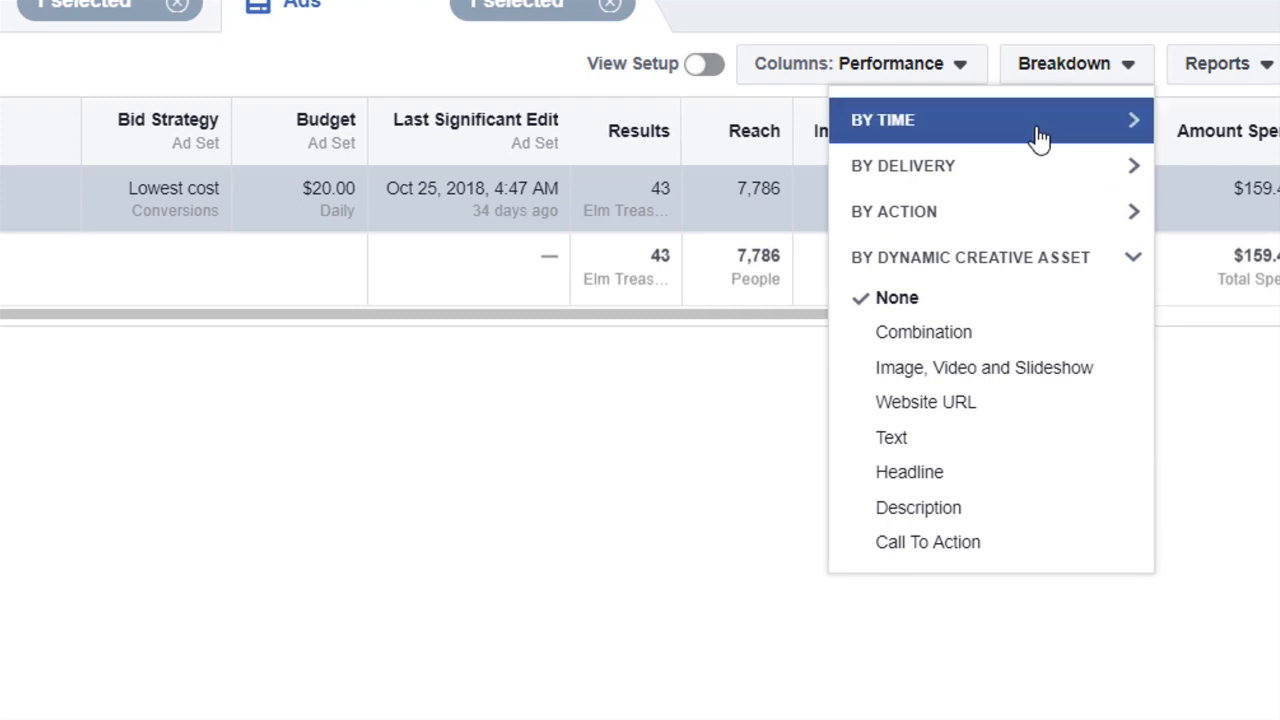
Break down the ad's results by delivery Age
{"action": "left_click", "coordinate": [1132, 182]}
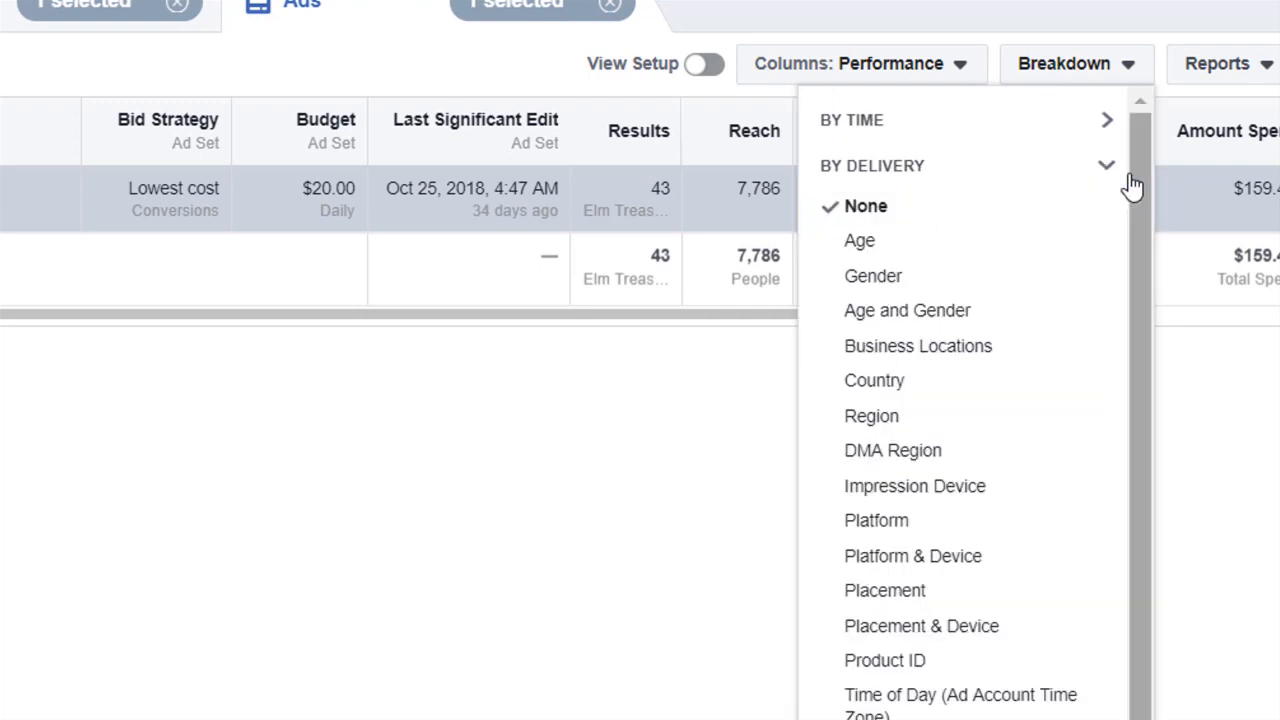
{"action": "left_click", "coordinate": [1030, 260]}
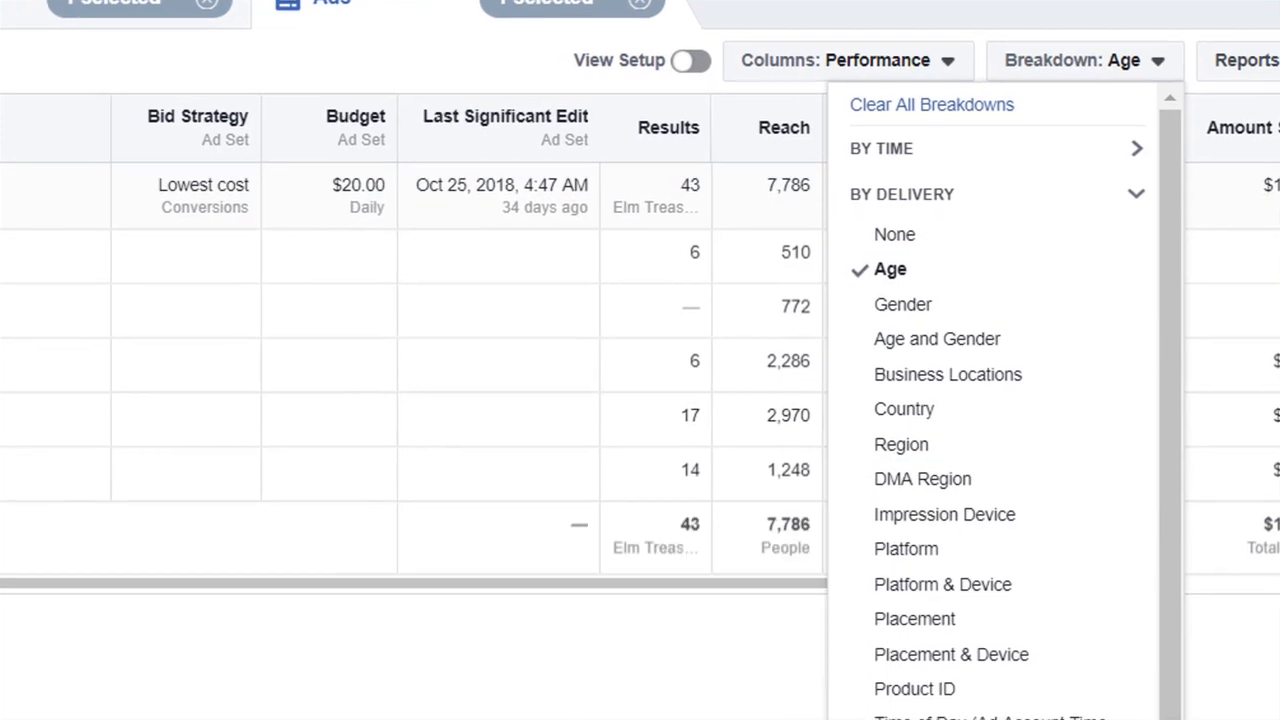
{"action": "left_click", "coordinate": [600, 712]}
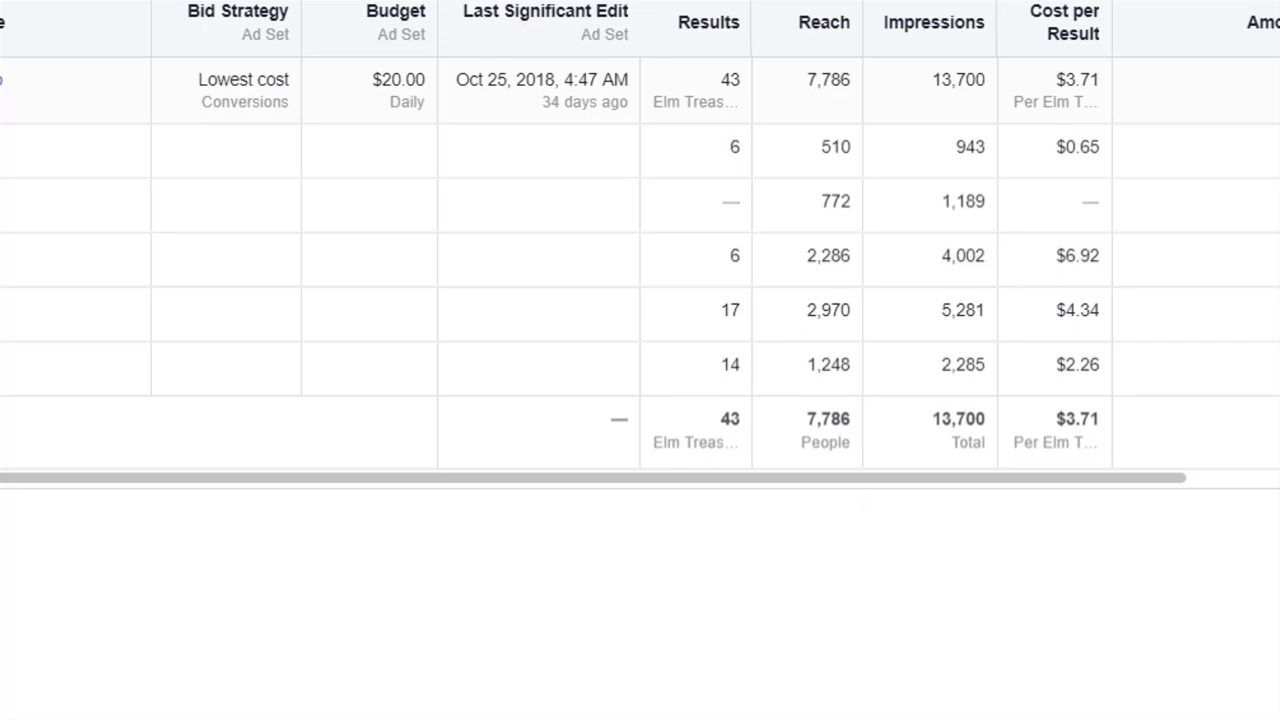
Switch the delivery breakdown to Gender
{"action": "left_click", "coordinate": [1172, 1]}
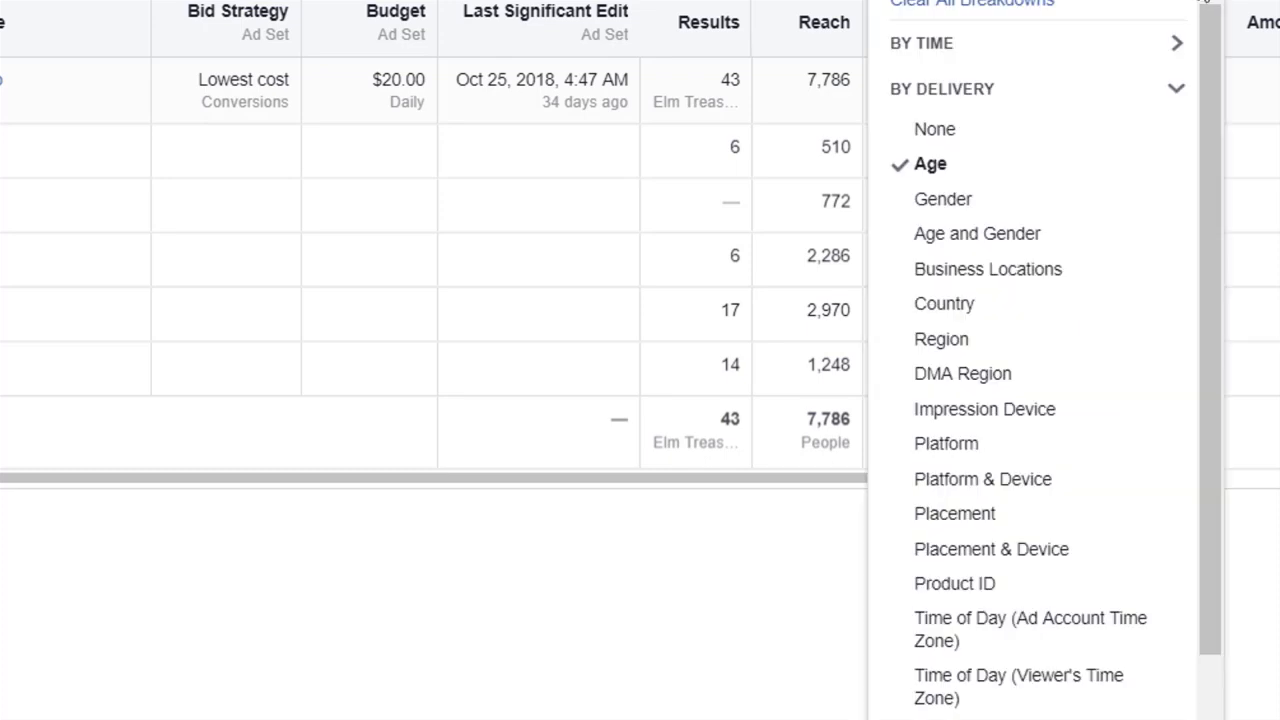
{"action": "left_click", "coordinate": [1052, 214]}
{"action": "left_click", "coordinate": [276, 437]}
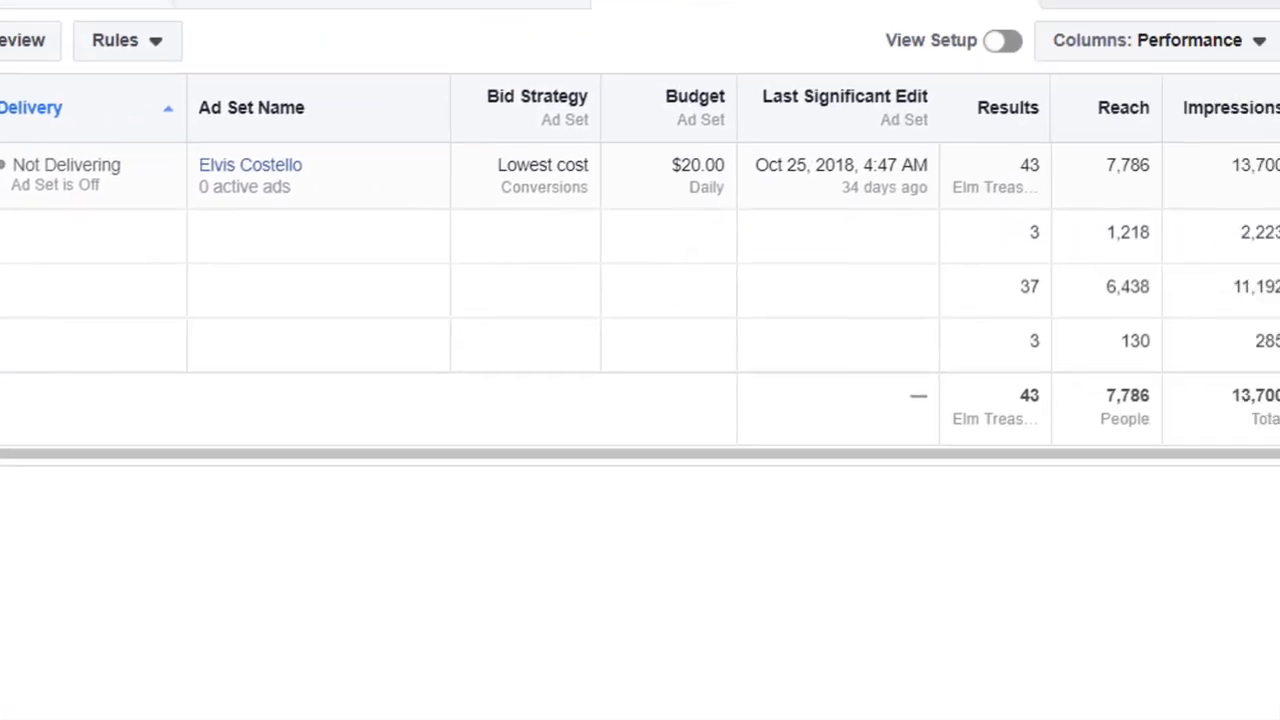
Switch the delivery breakdown of the ad's results to Country
{"action": "left_click", "coordinate": [1279, 41]}
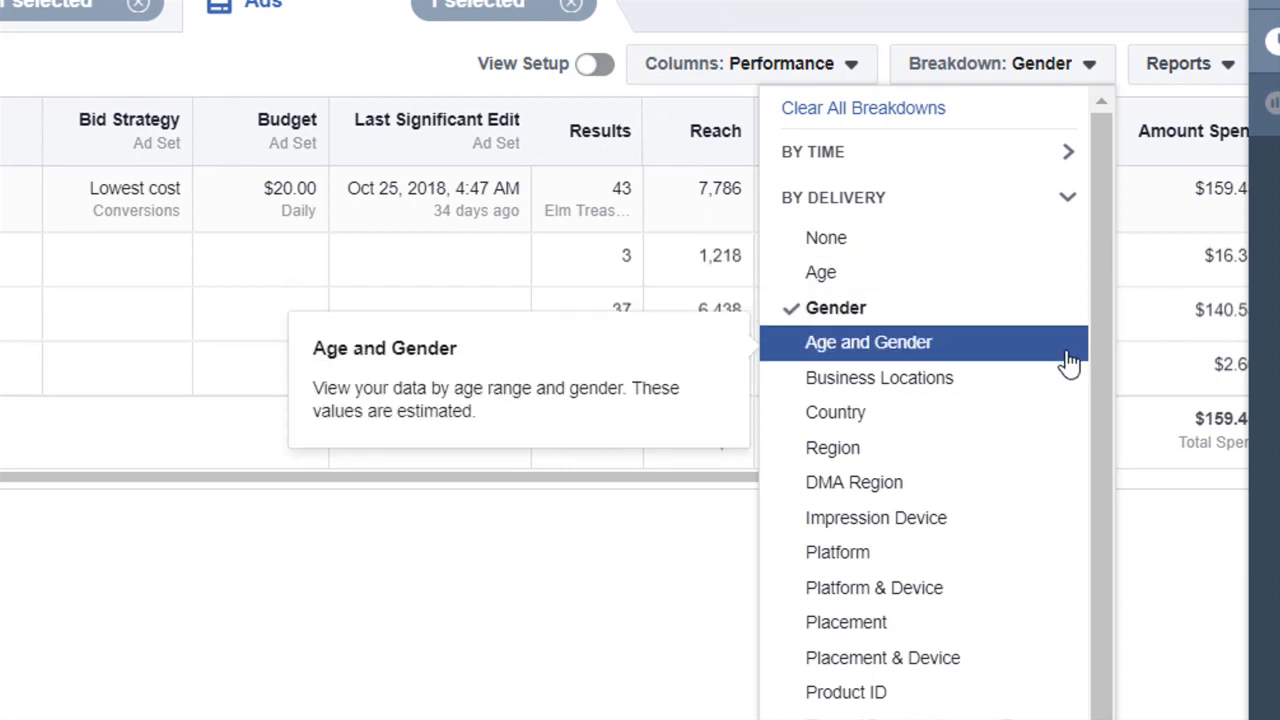
{"action": "left_click", "coordinate": [1024, 420]}
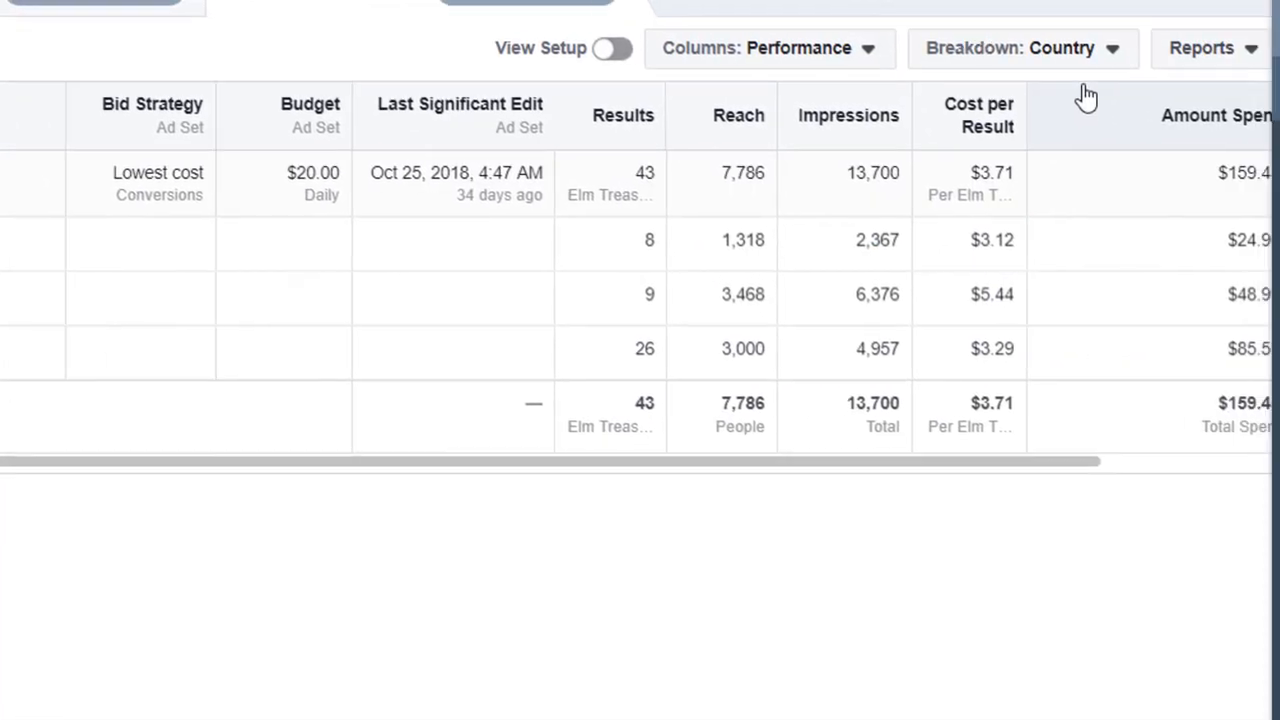
Switch the delivery breakdown to Placement and scroll through the placement rows
{"action": "left_click", "coordinate": [1108, 52]}
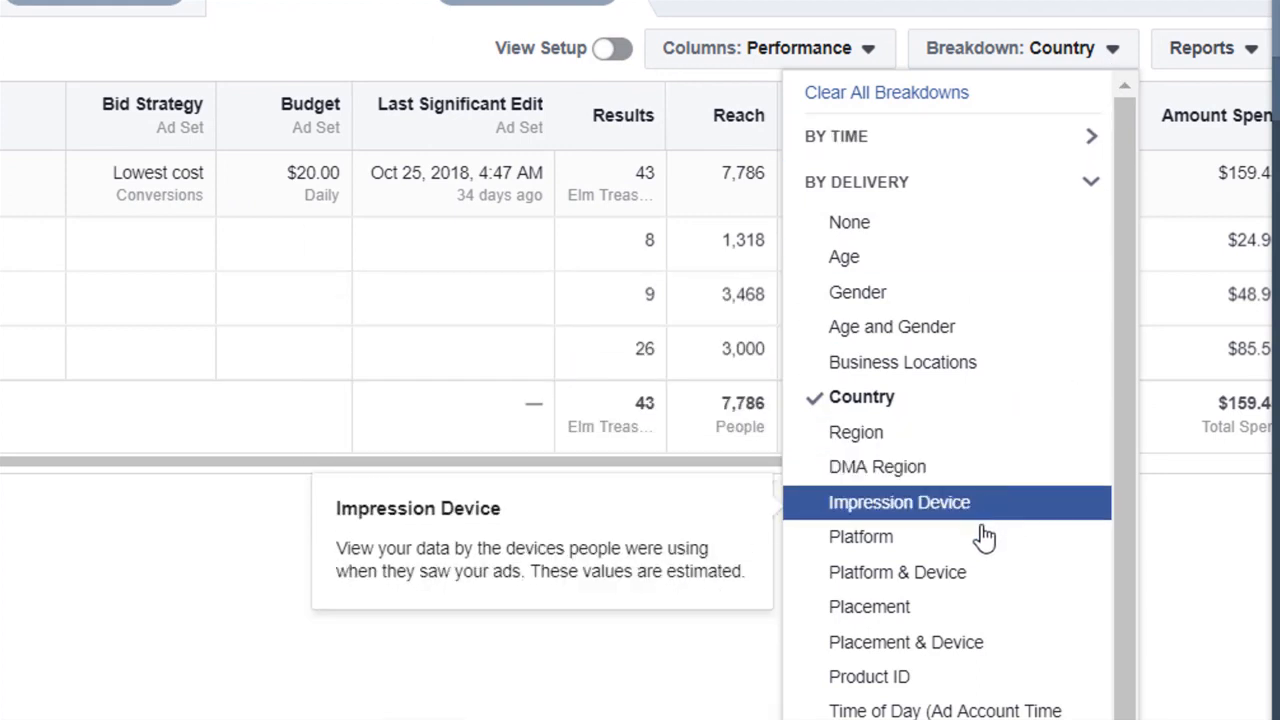
{"action": "left_click", "coordinate": [960, 612]}
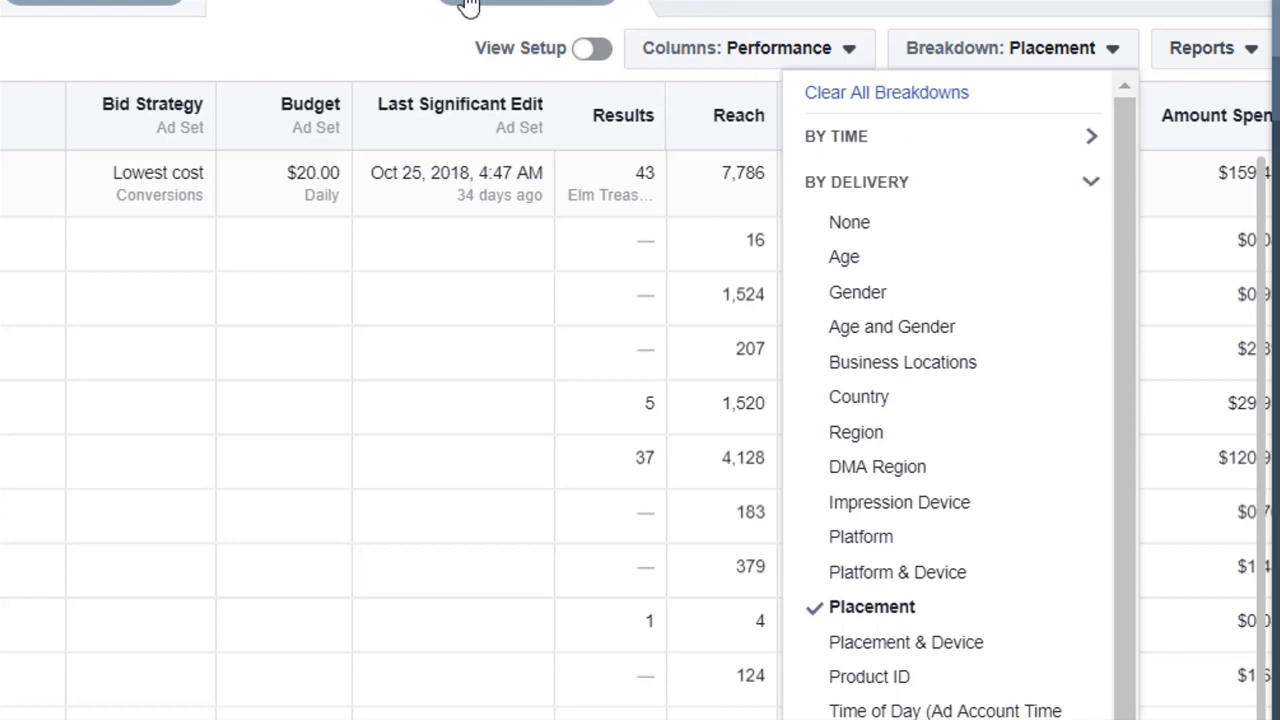
{"action": "left_click", "coordinate": [278, 42]}
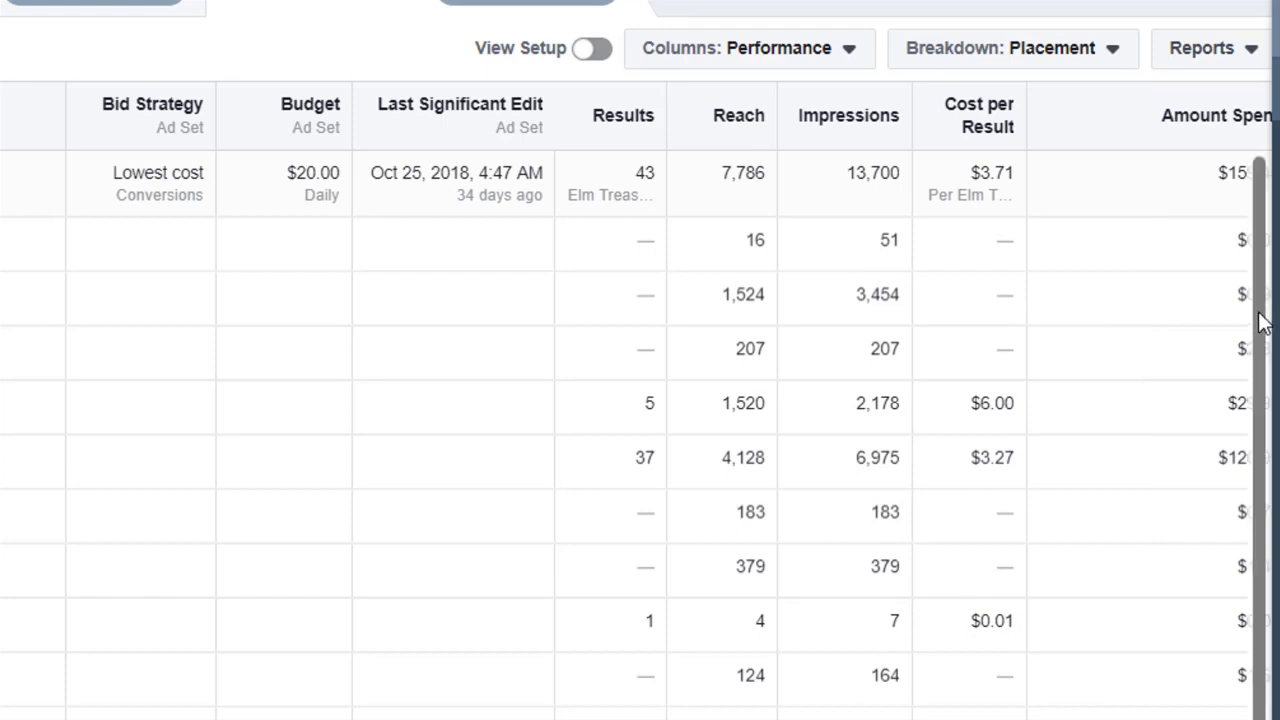
{"action": "scroll", "coordinate": [1268, 398], "scroll_direction": "down", "scroll_amount": 1}
{"action": "scroll", "coordinate": [1272, 425], "scroll_direction": "up", "scroll_amount": 1}
{"action": "scroll", "coordinate": [1260, 368], "scroll_direction": "down", "scroll_amount": 1}
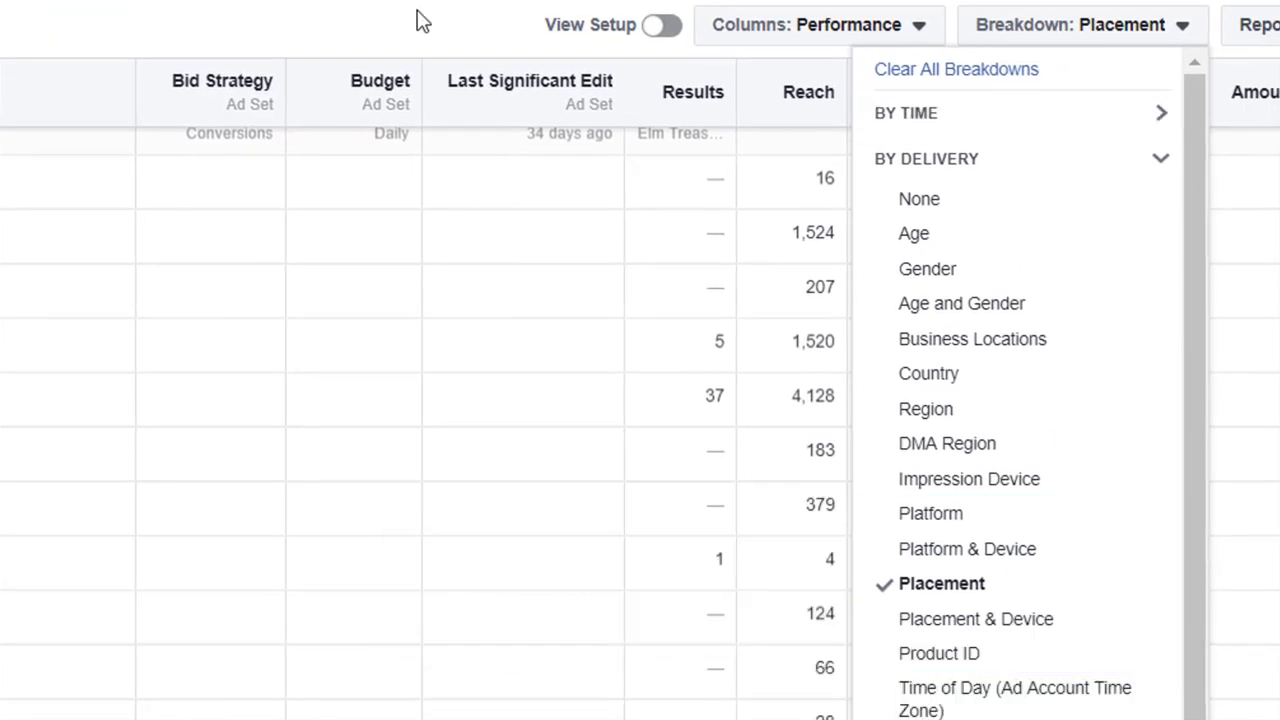
{"action": "left_click", "coordinate": [418, 20]}
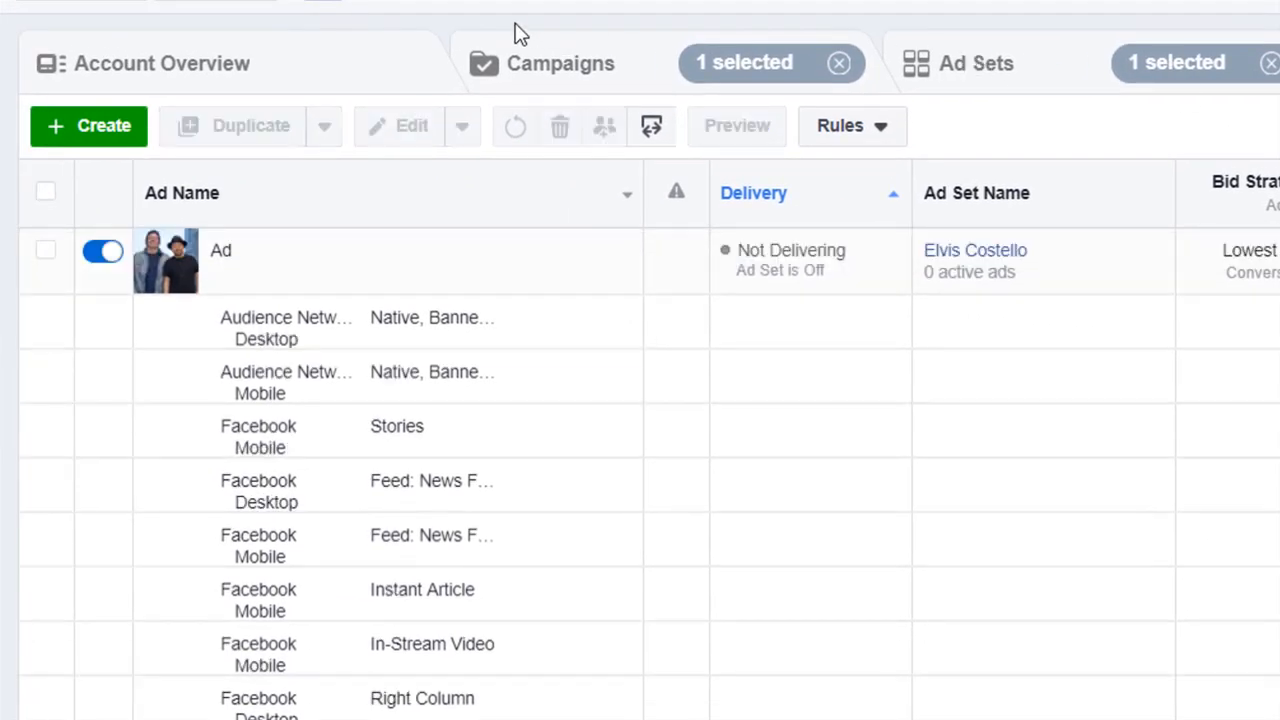
Go to the campaigns list, select the Elm Subs - Nov 2 - DTFI campaign and view its ad sets
{"action": "left_click", "coordinate": [576, 60]}
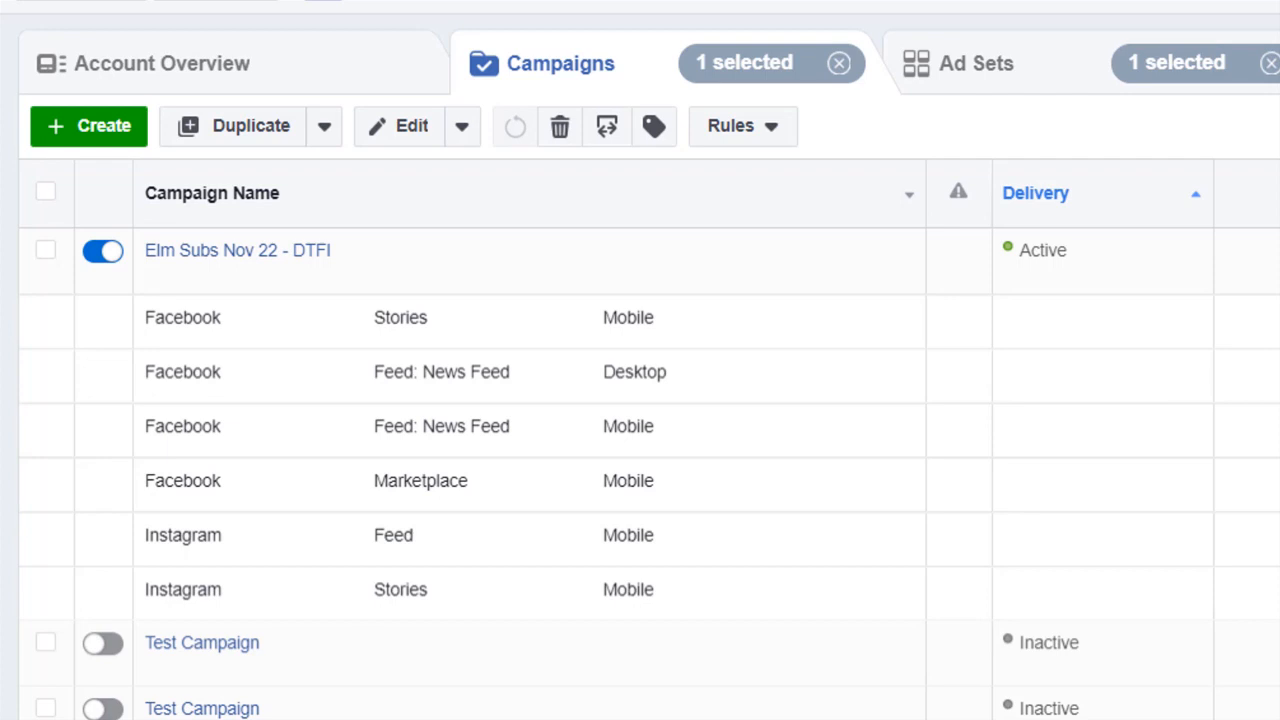
{"action": "left_click", "coordinate": [46, 582]}
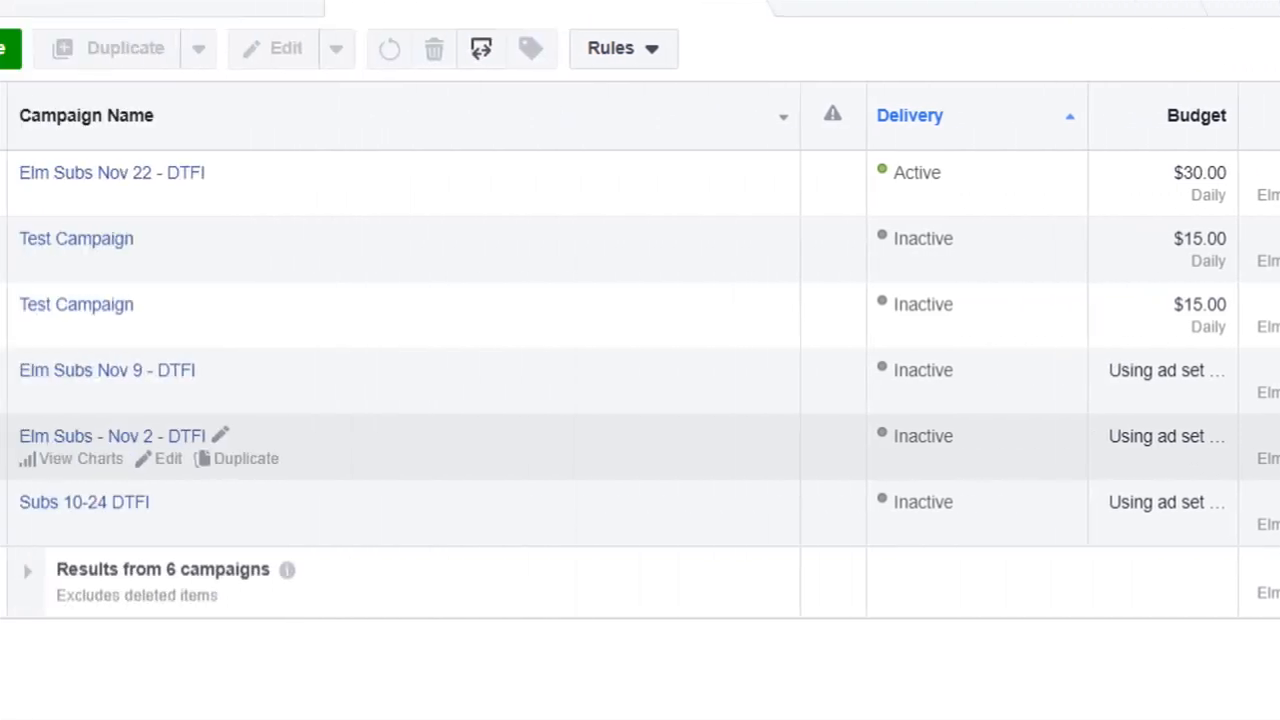
{"action": "left_click", "coordinate": [45, 445]}
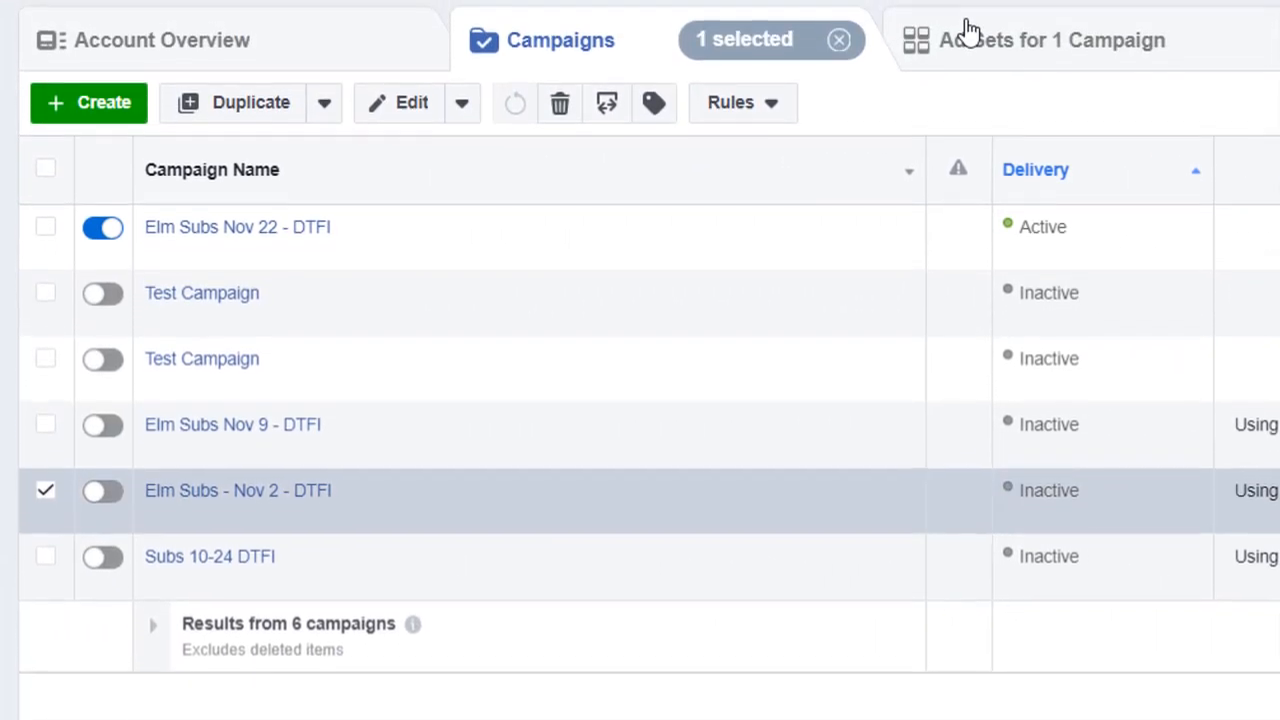
{"action": "left_click", "coordinate": [966, 29]}
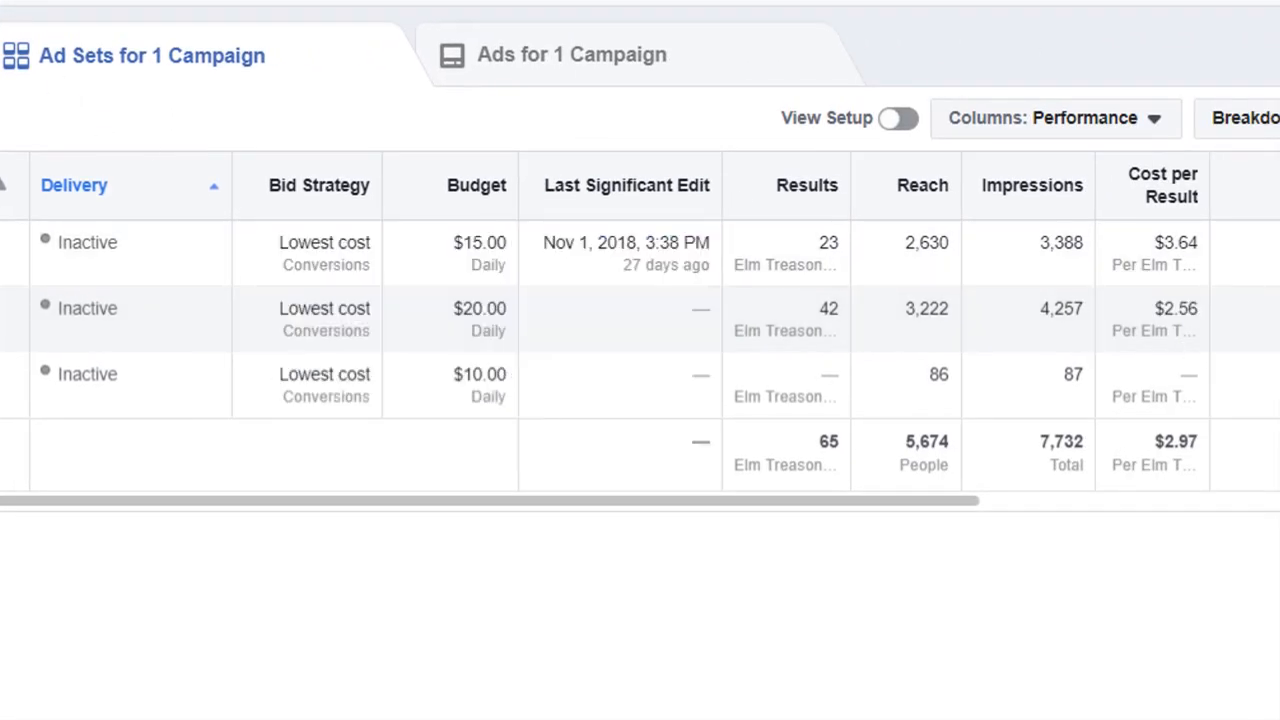
Return to the campaigns list and swap the selection from Elm Subs - Nov 2 - DTFI to Elm Subs Nov 9 - DTFI
{"action": "left_click", "coordinate": [597, 120]}
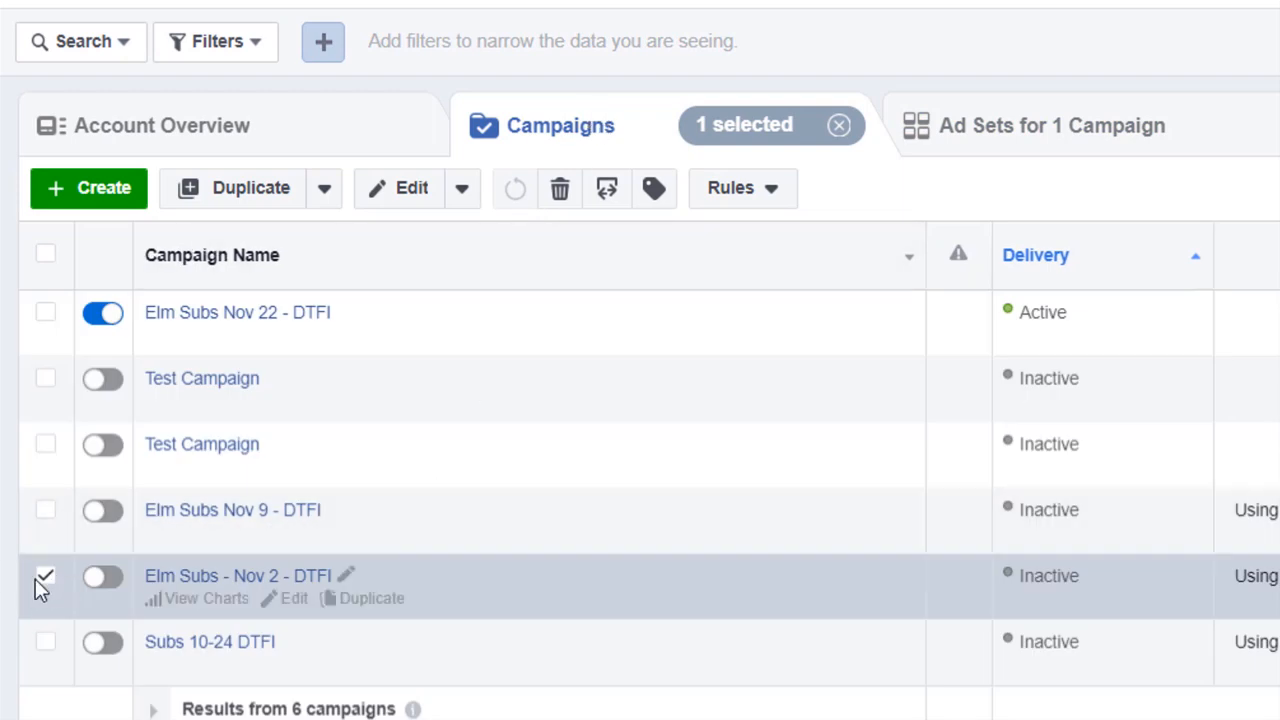
{"action": "left_click", "coordinate": [44, 580]}
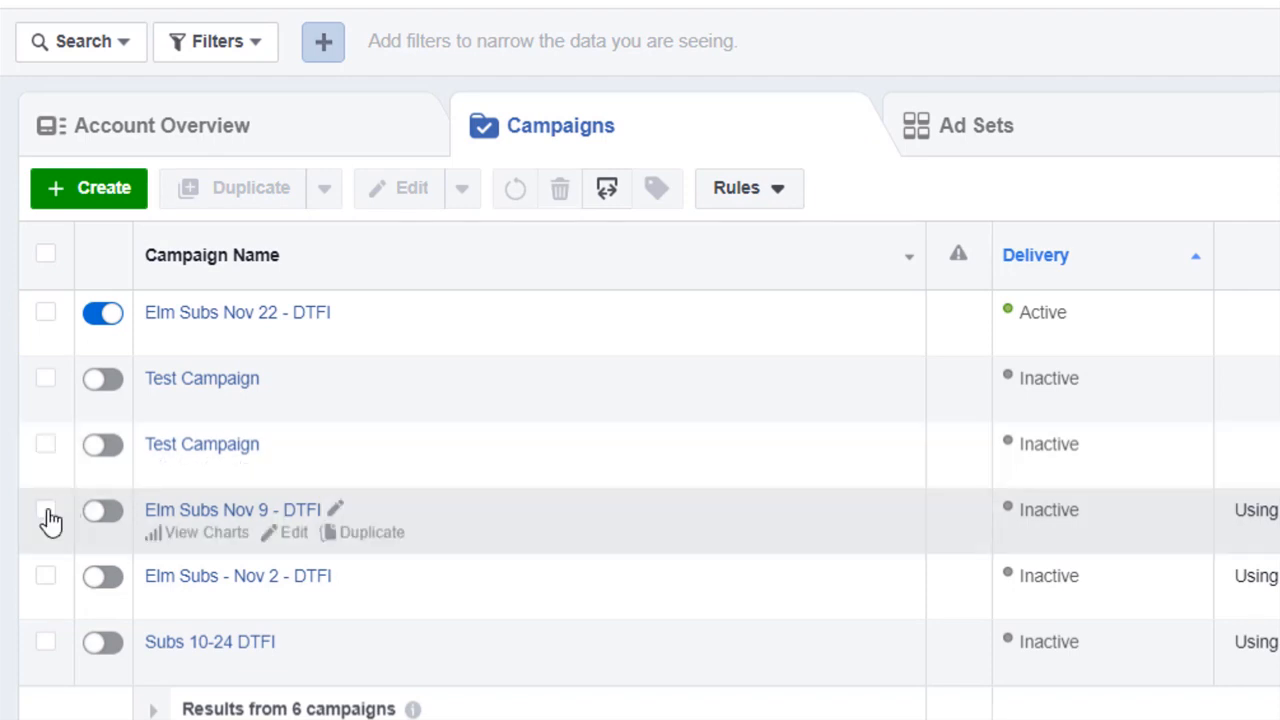
{"action": "left_click", "coordinate": [46, 517]}
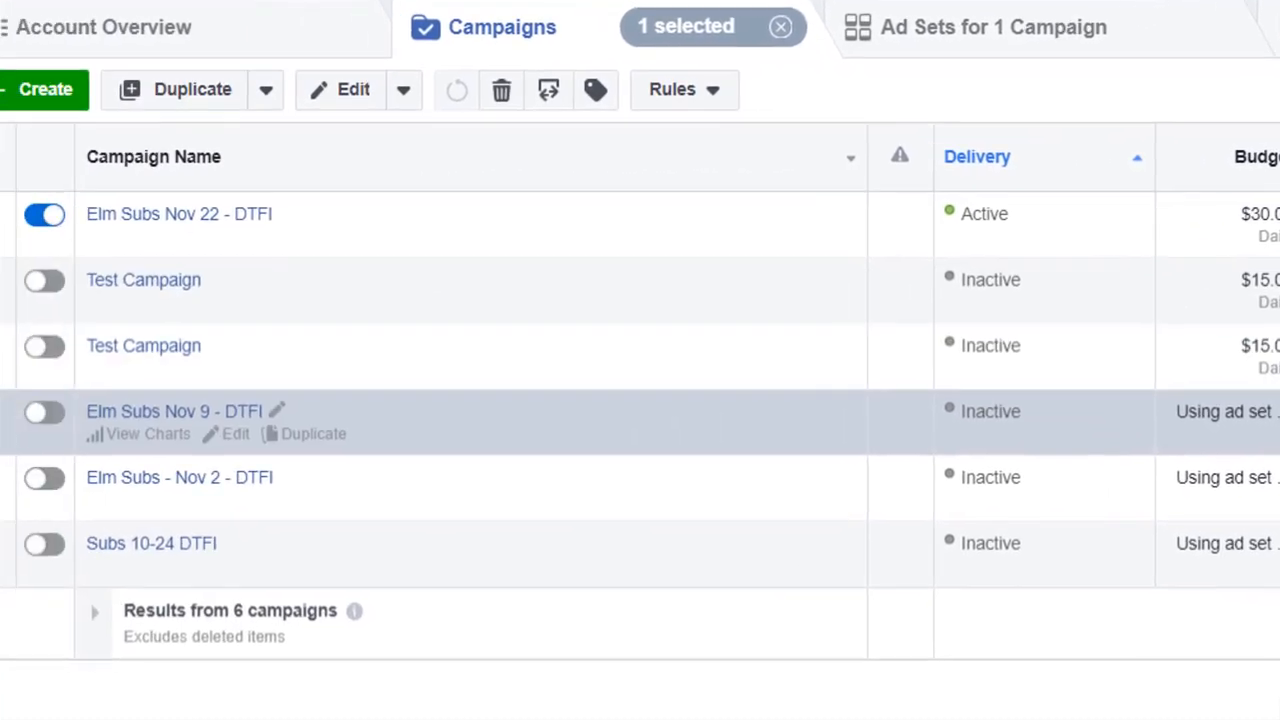
Select only the Elm Subs Nov 22 - DTFI campaign and view its ad sets
{"action": "left_click", "coordinate": [43, 418]}
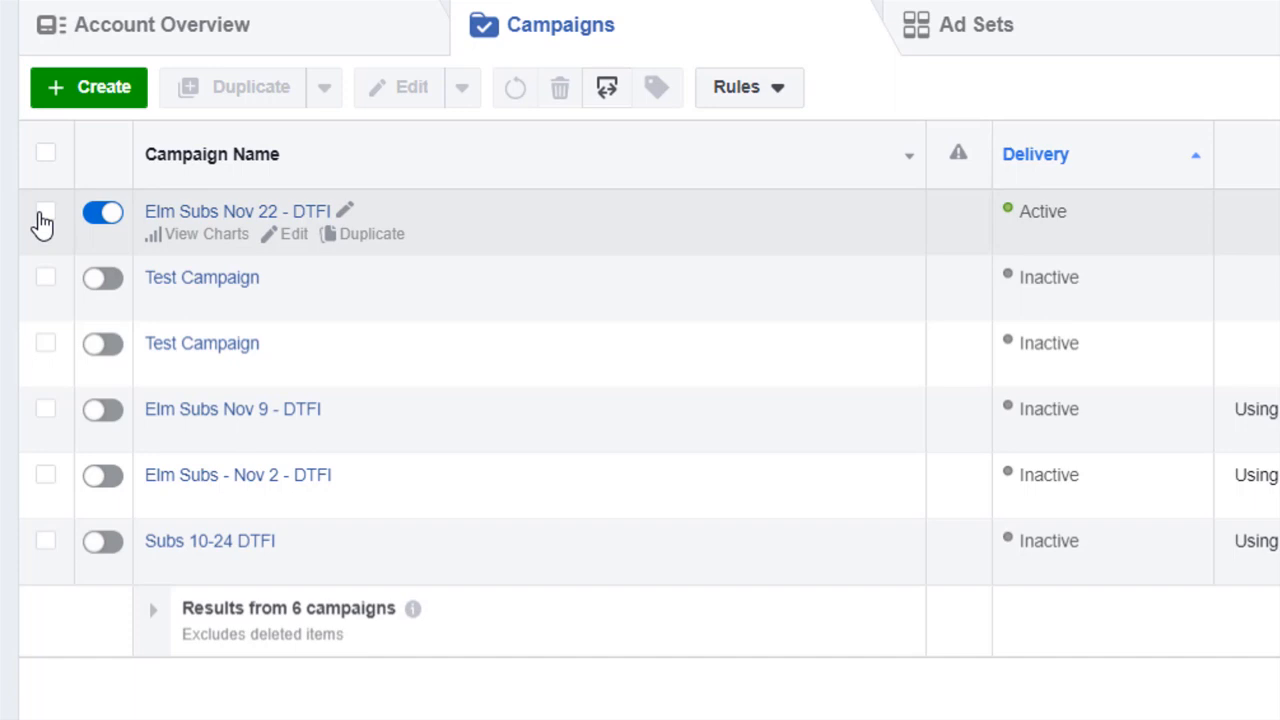
{"action": "left_click", "coordinate": [42, 220]}
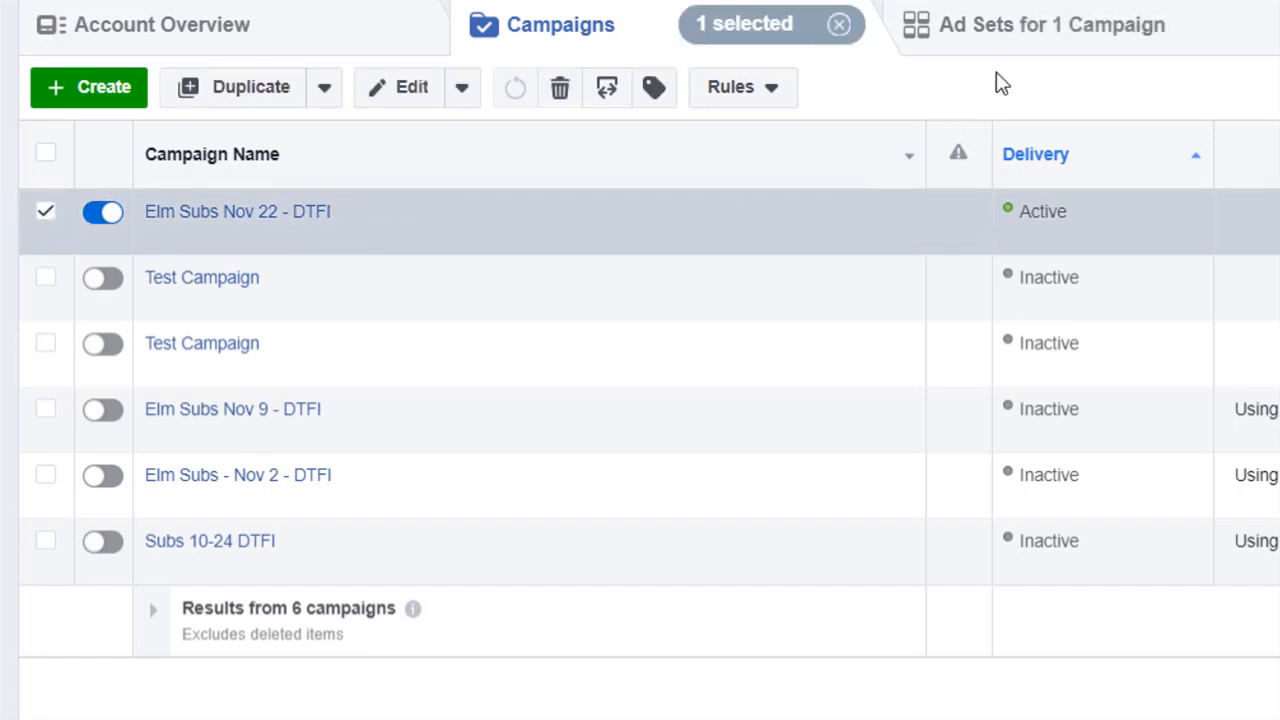
{"action": "left_click", "coordinate": [993, 44]}
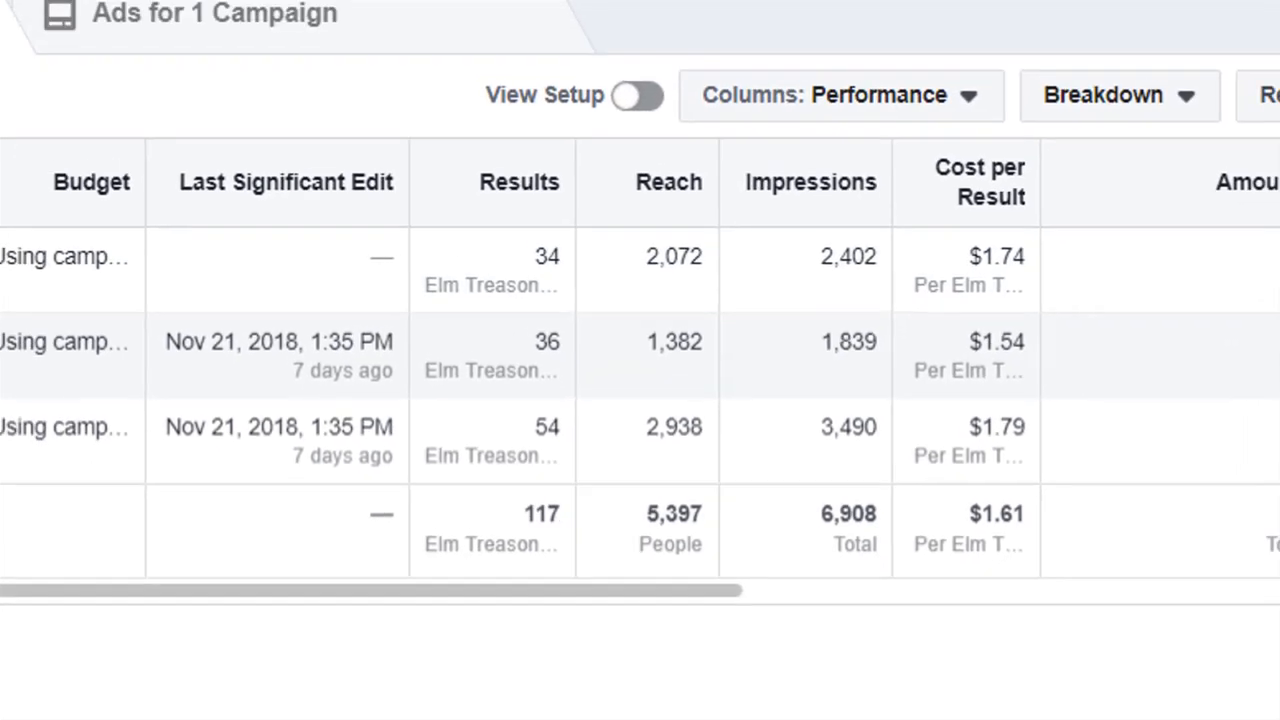
Set the reporting date range to the last 7 days
{"action": "left_click", "coordinate": [1226, 60]}
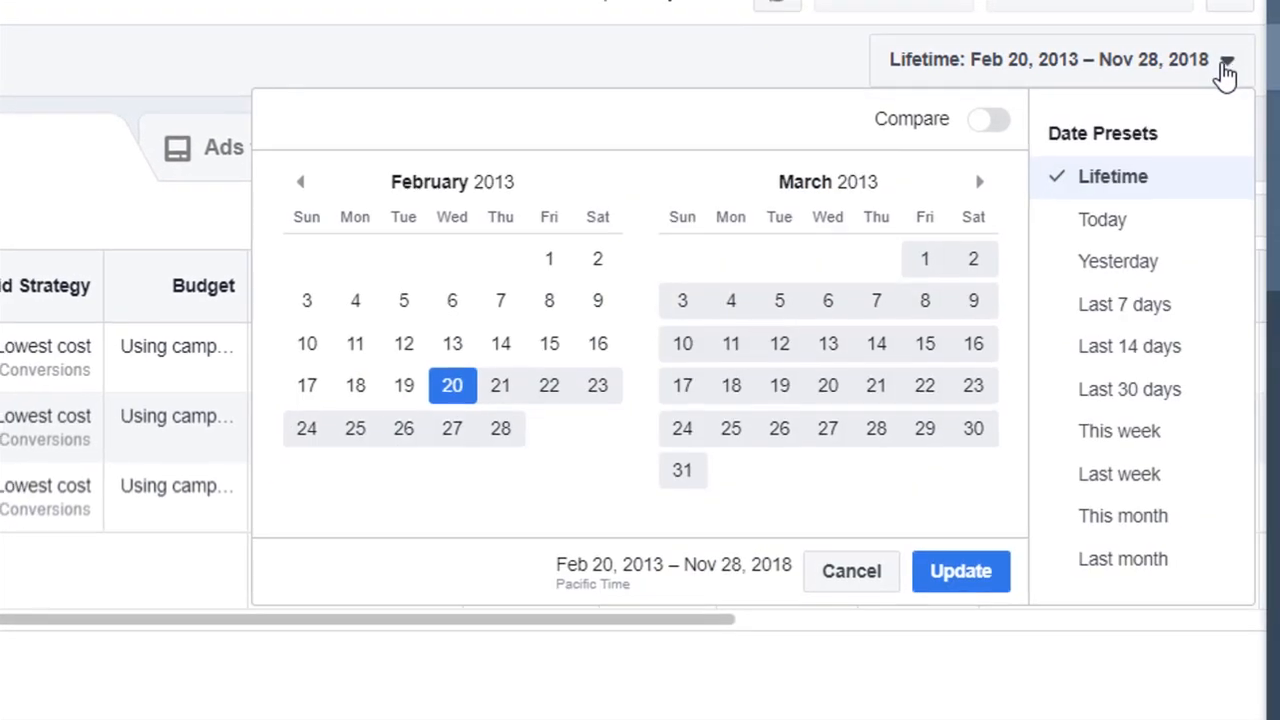
{"action": "left_click", "coordinate": [1124, 305]}
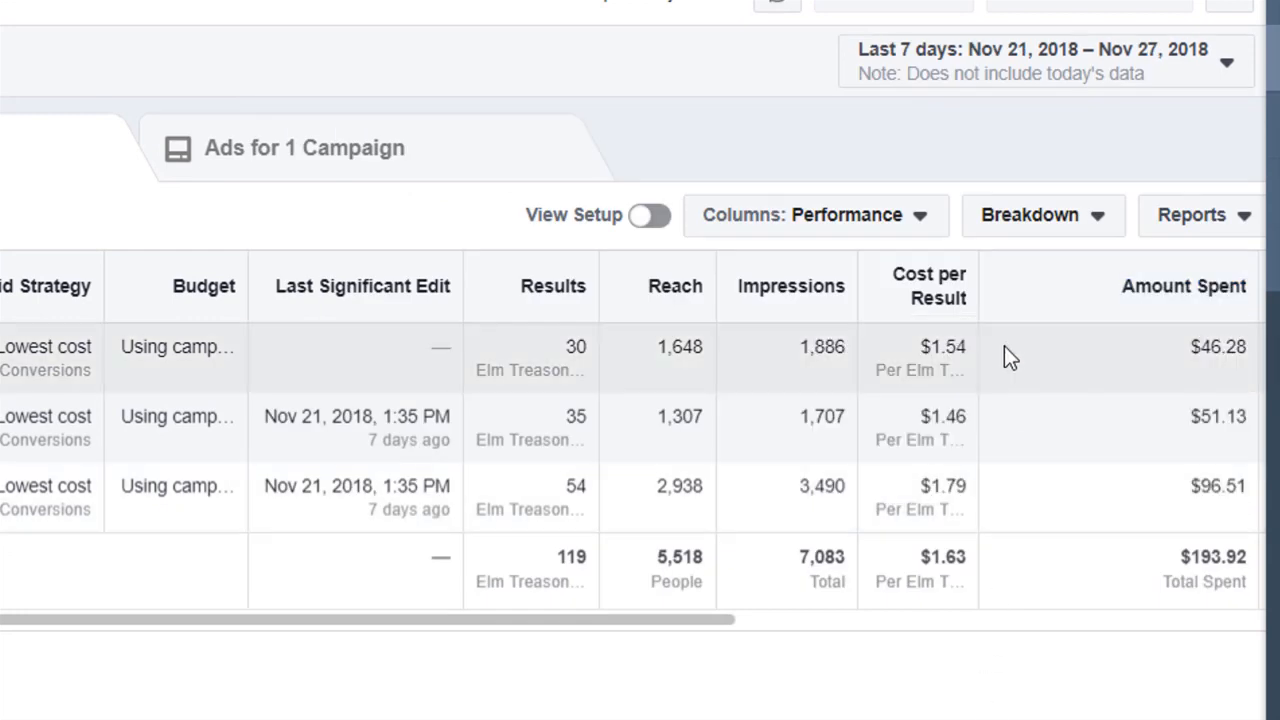